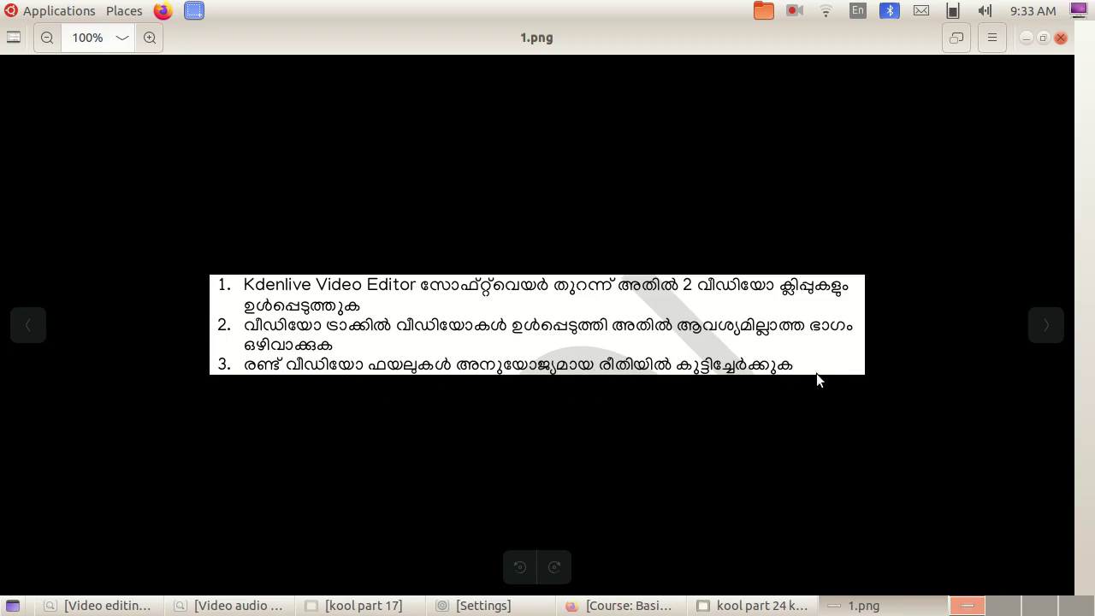
key(Right)
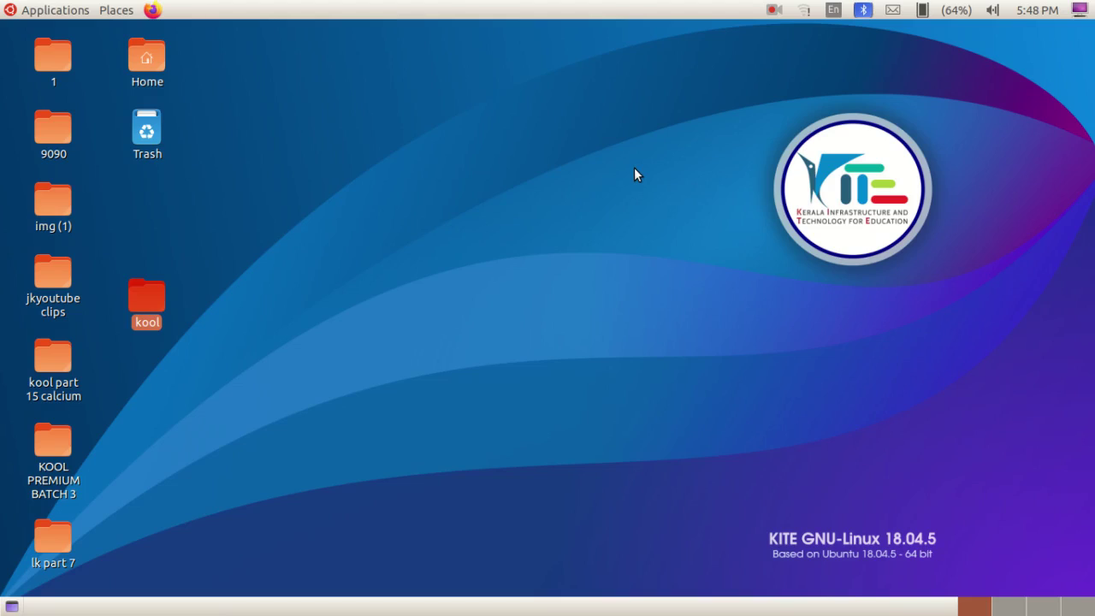
Open the kool folder on the desktop to review the media files in it, and close the folder window.
click(258, 230)
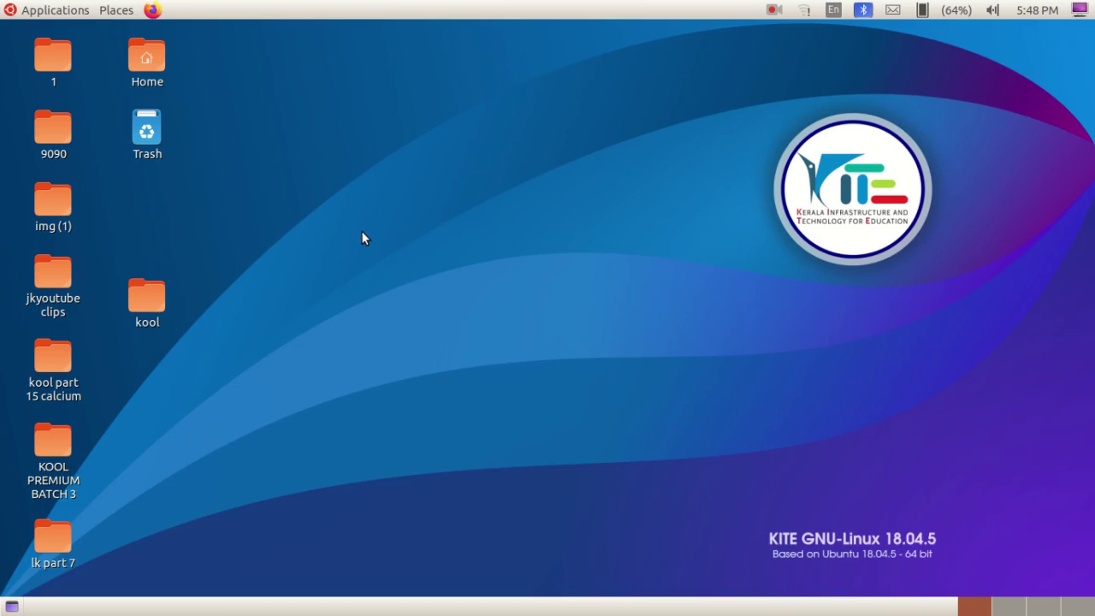
double_click(151, 296)
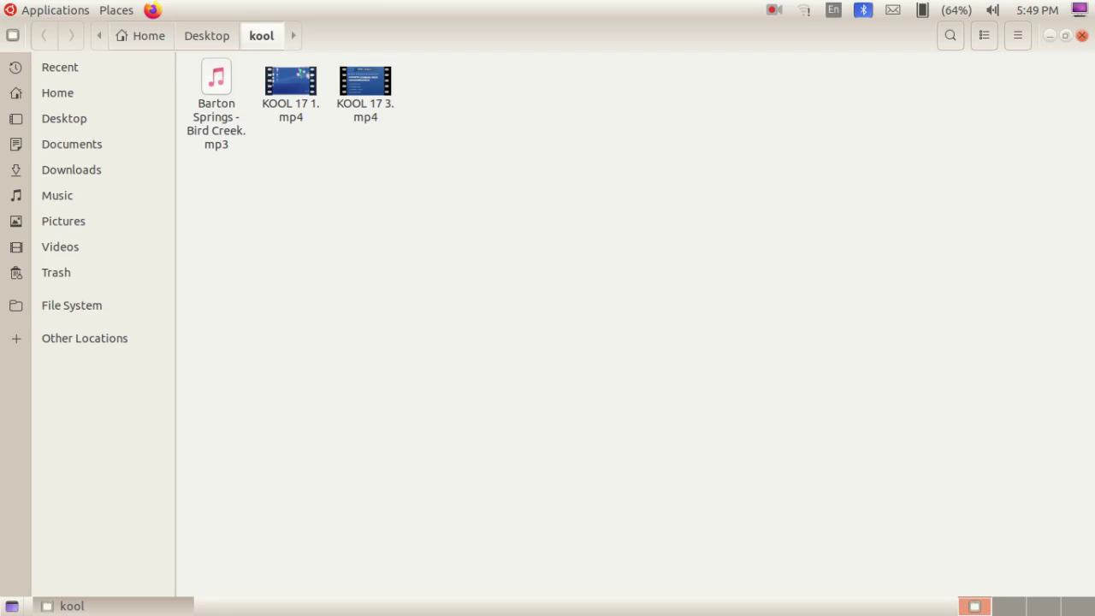
click(1081, 37)
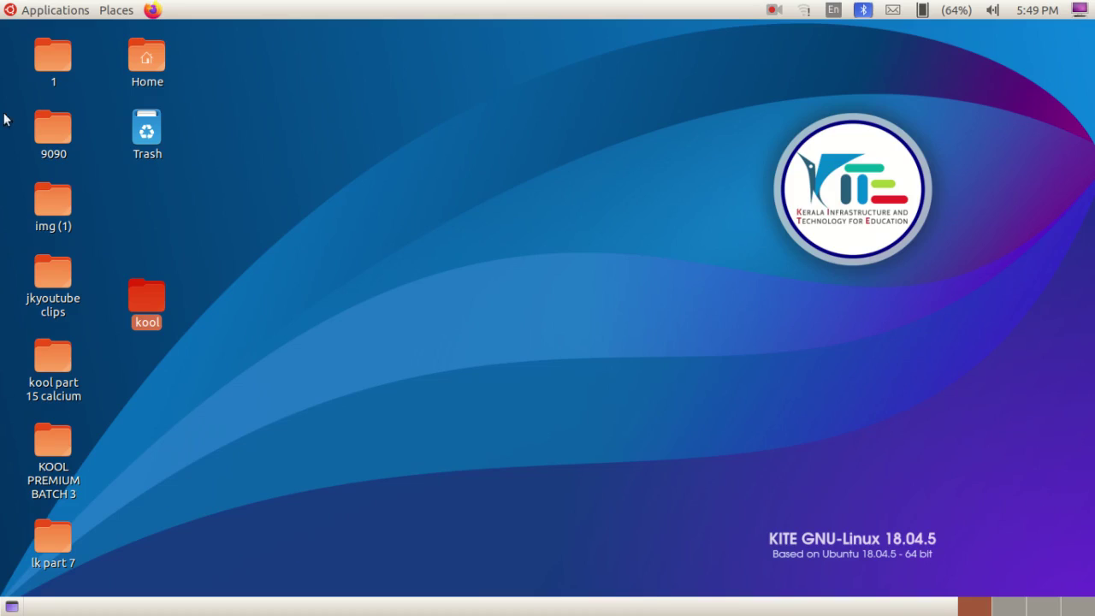
Launch the Kdenlive video editor.
click(60, 10)
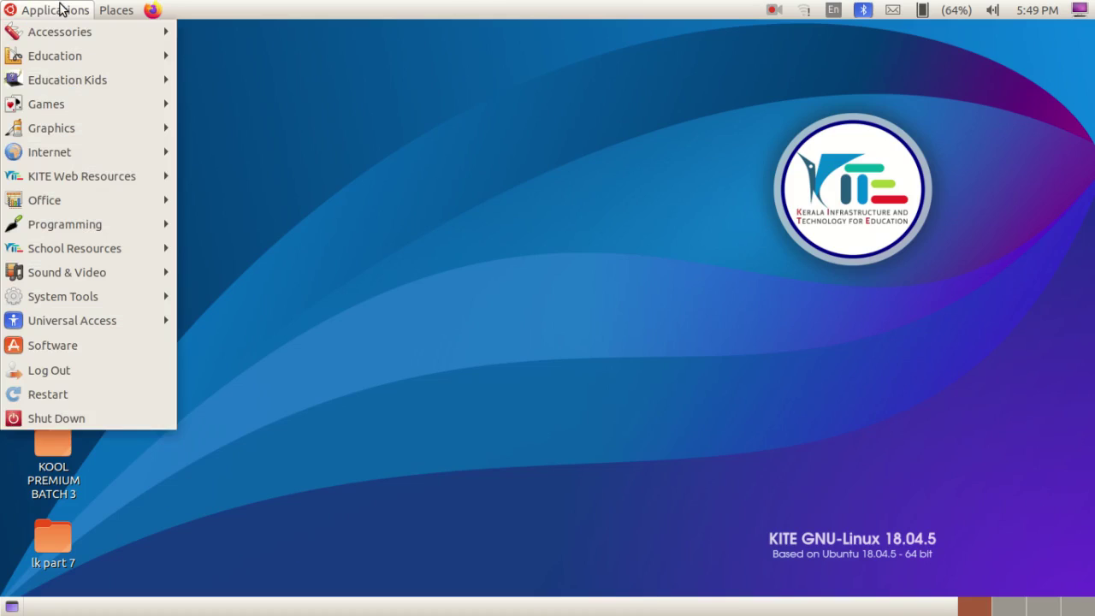
mouse_move(114, 271)
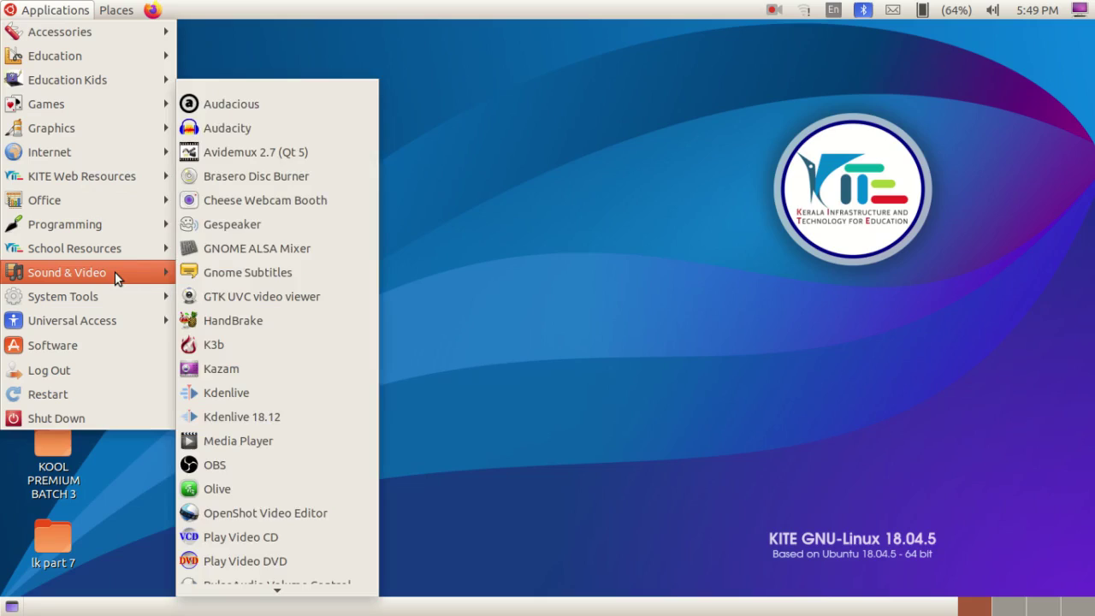
click(256, 392)
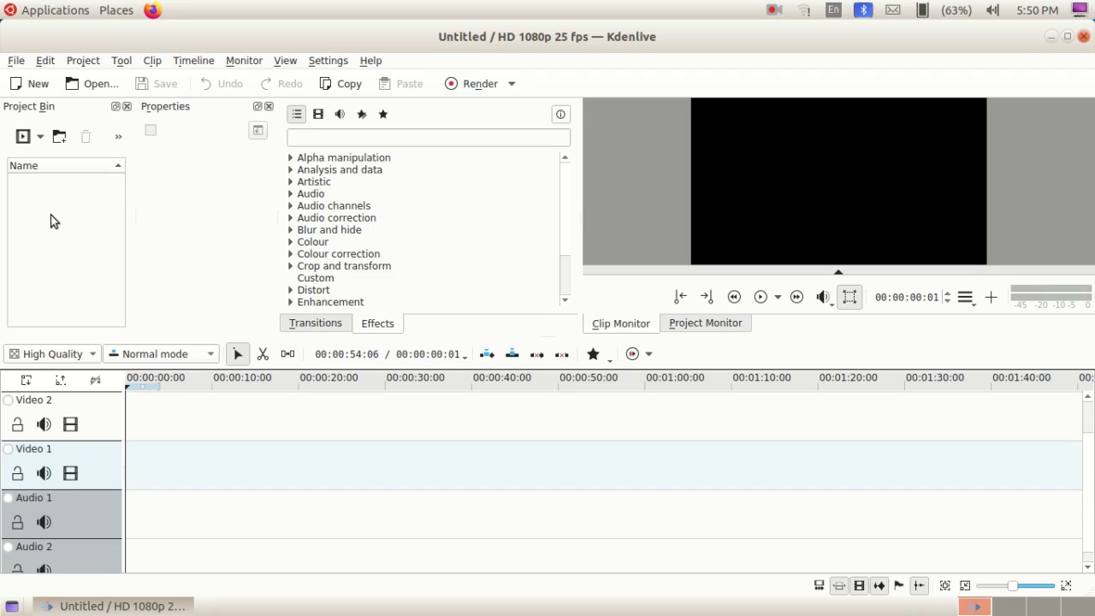
click(83, 61)
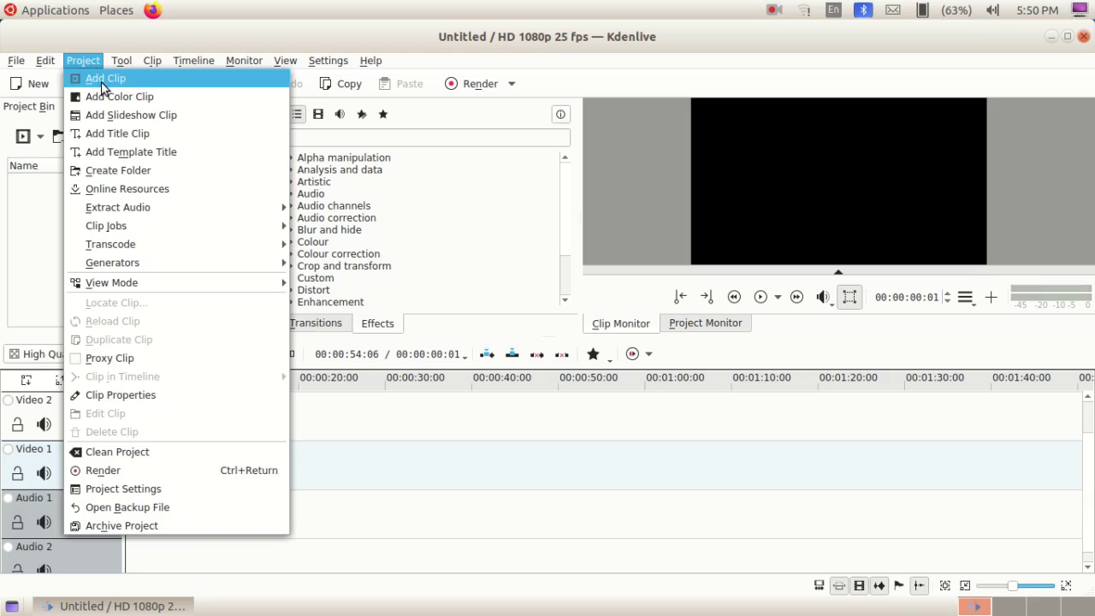
click(40, 296)
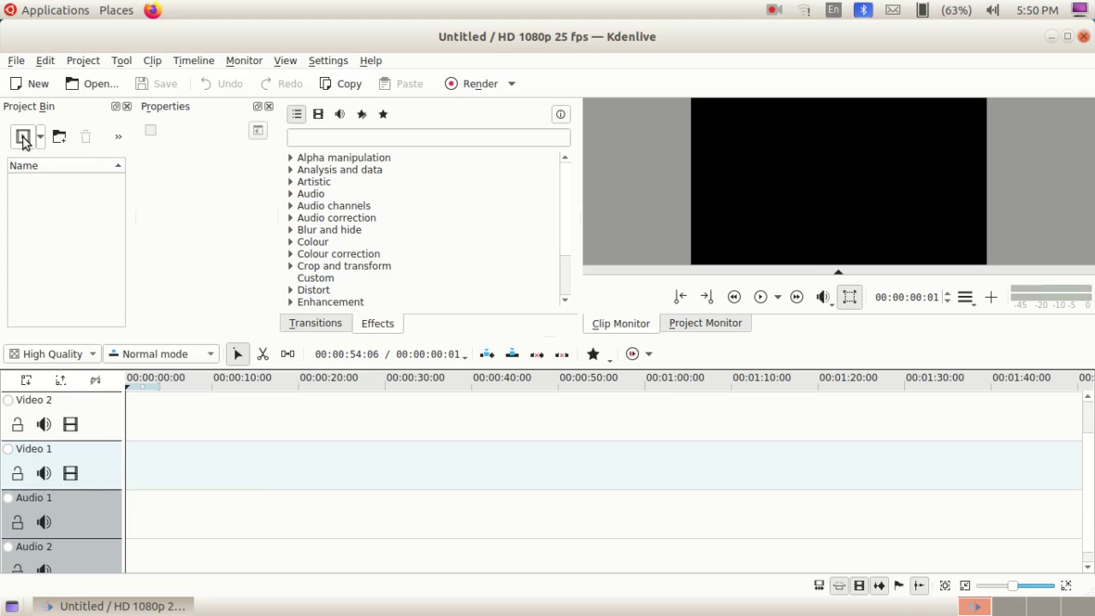
click(23, 137)
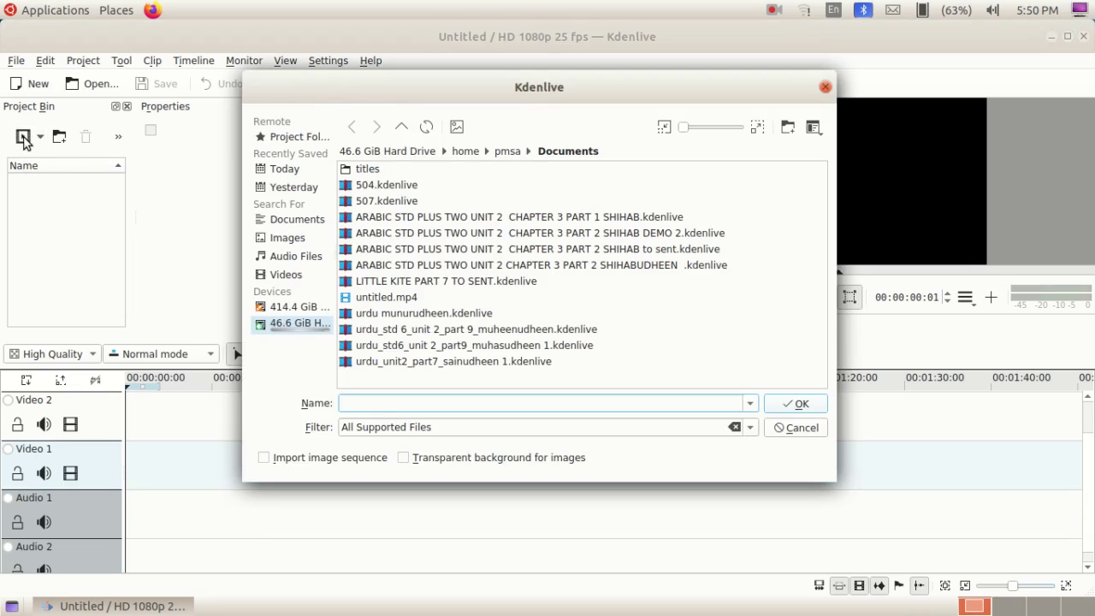
click(825, 88)
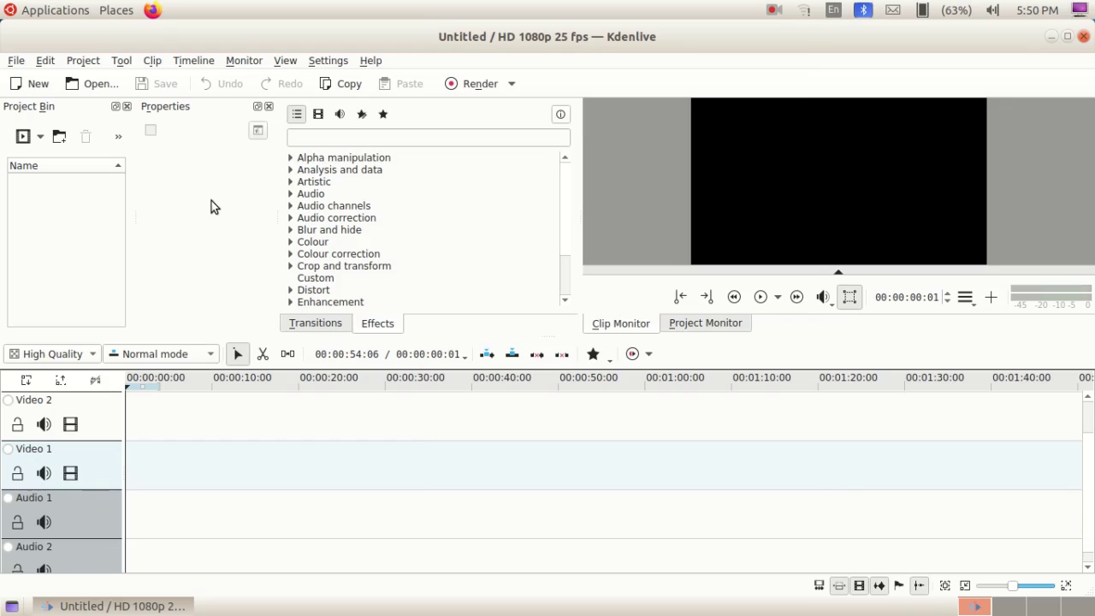
Add the clip KOOL 17 1.mp4 from the kool folder on the Desktop to the project bin.
click(88, 65)
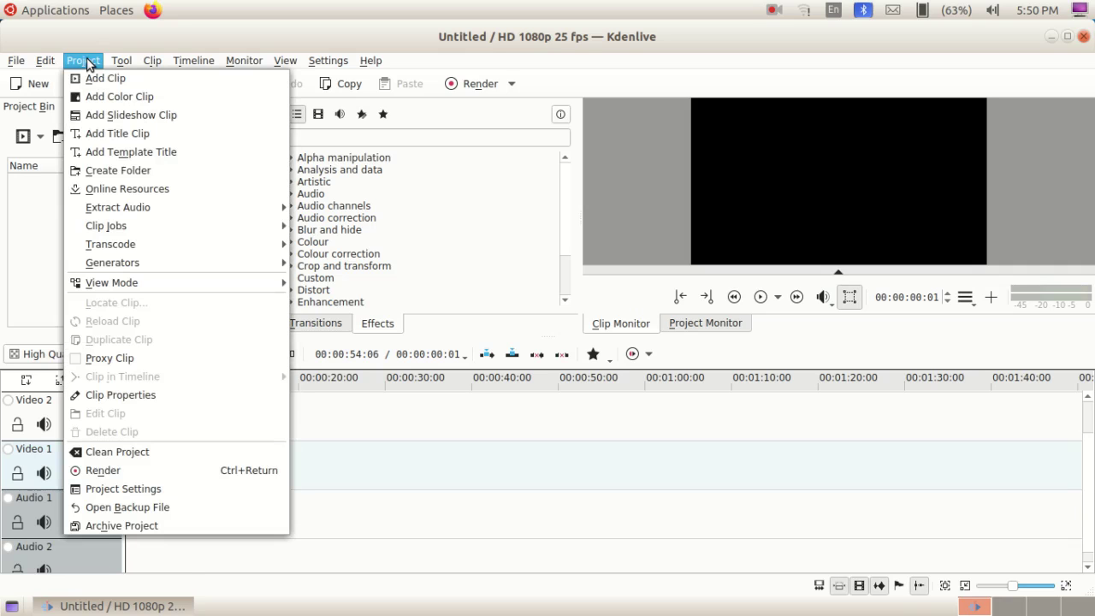
click(108, 77)
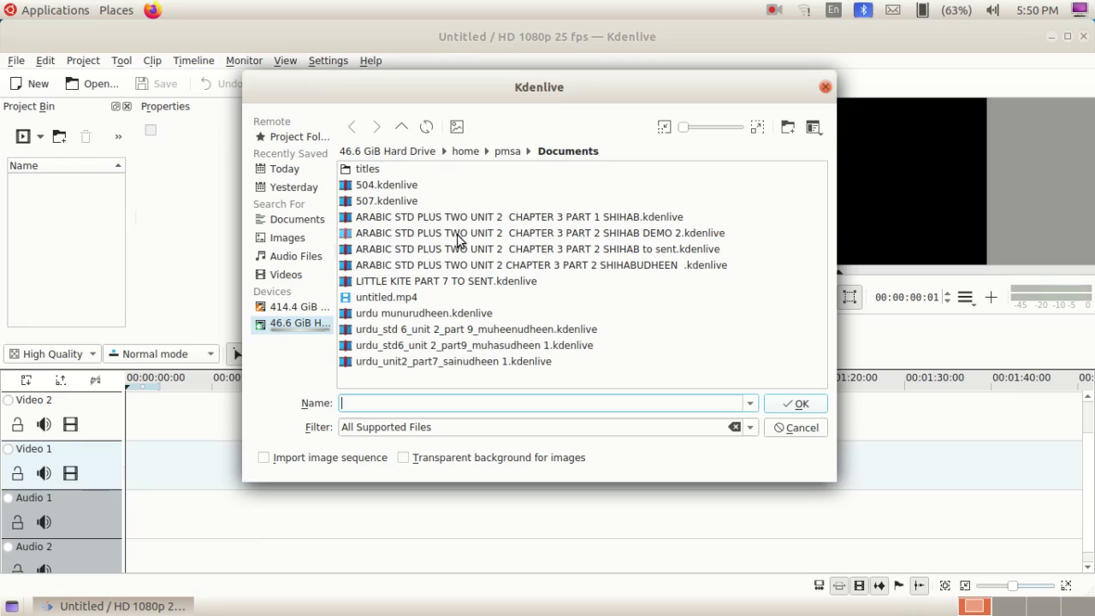
click(466, 151)
click(361, 174)
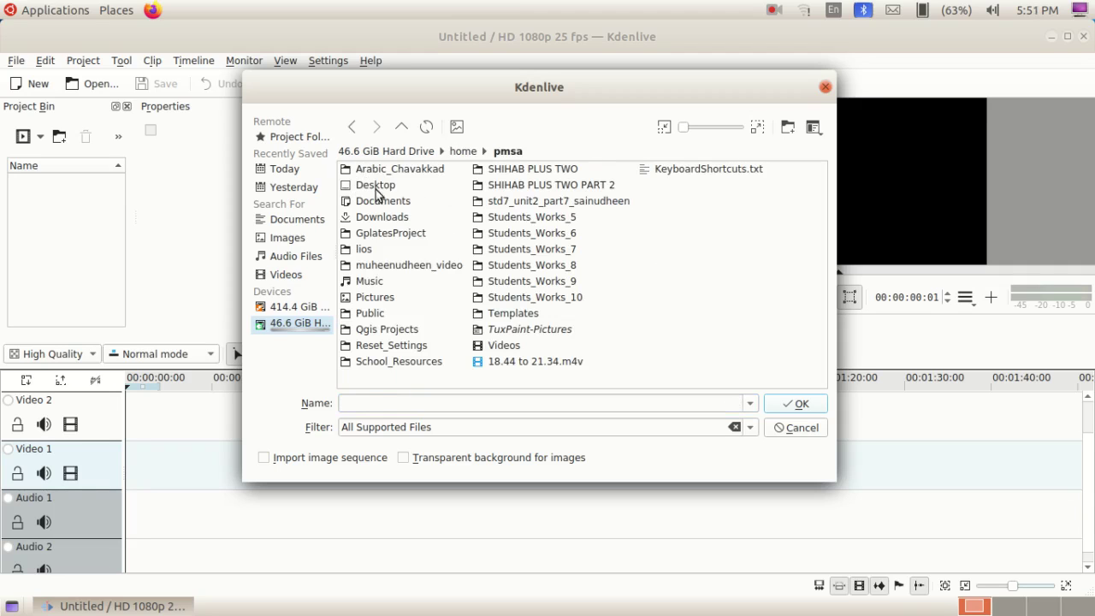
click(377, 189)
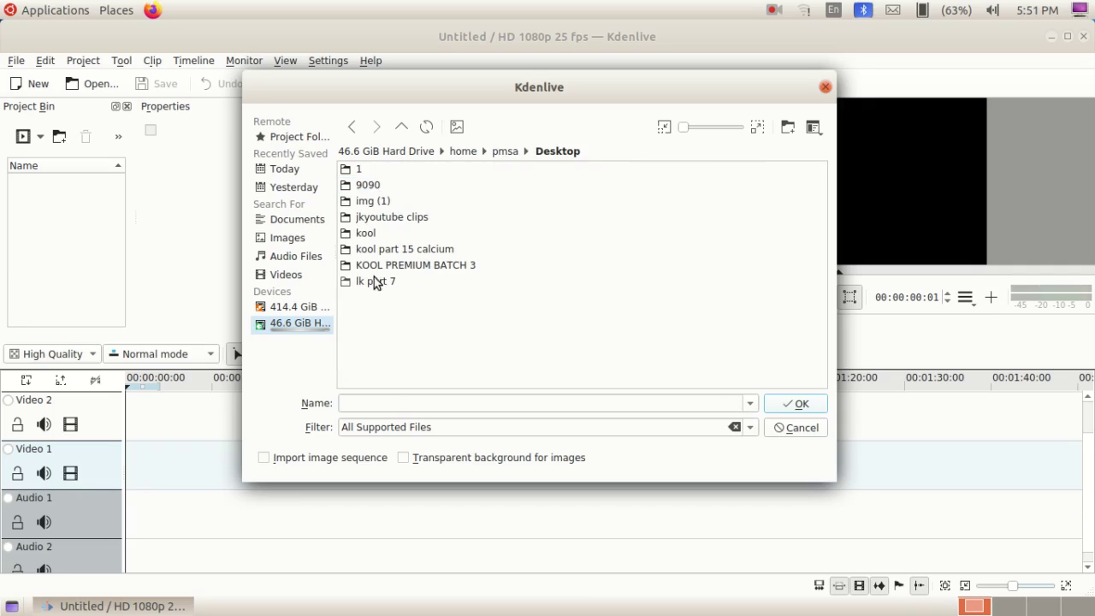
click(368, 234)
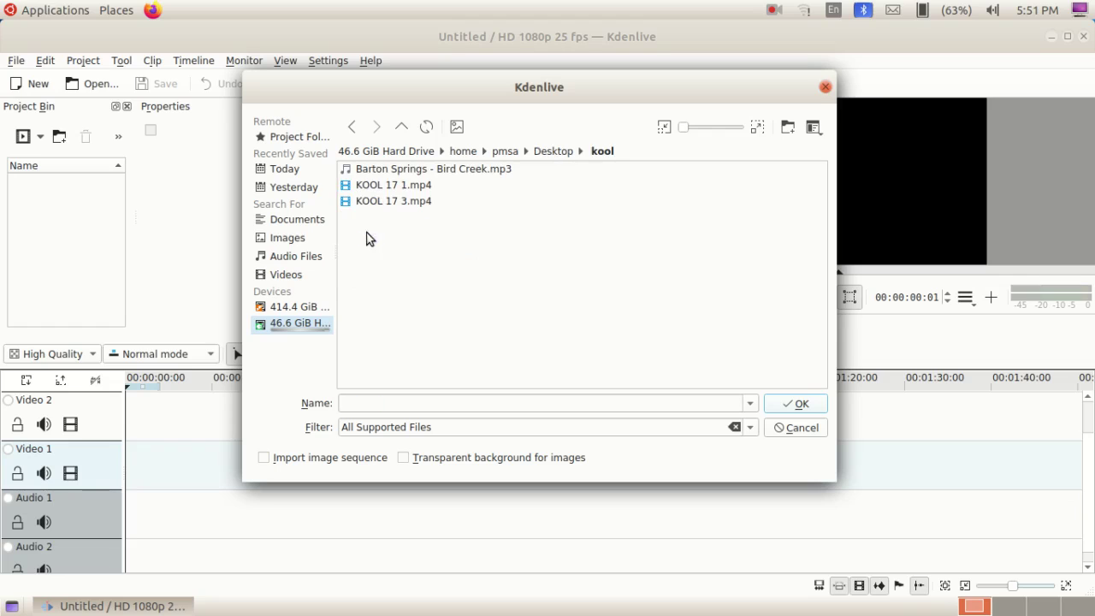
click(419, 187)
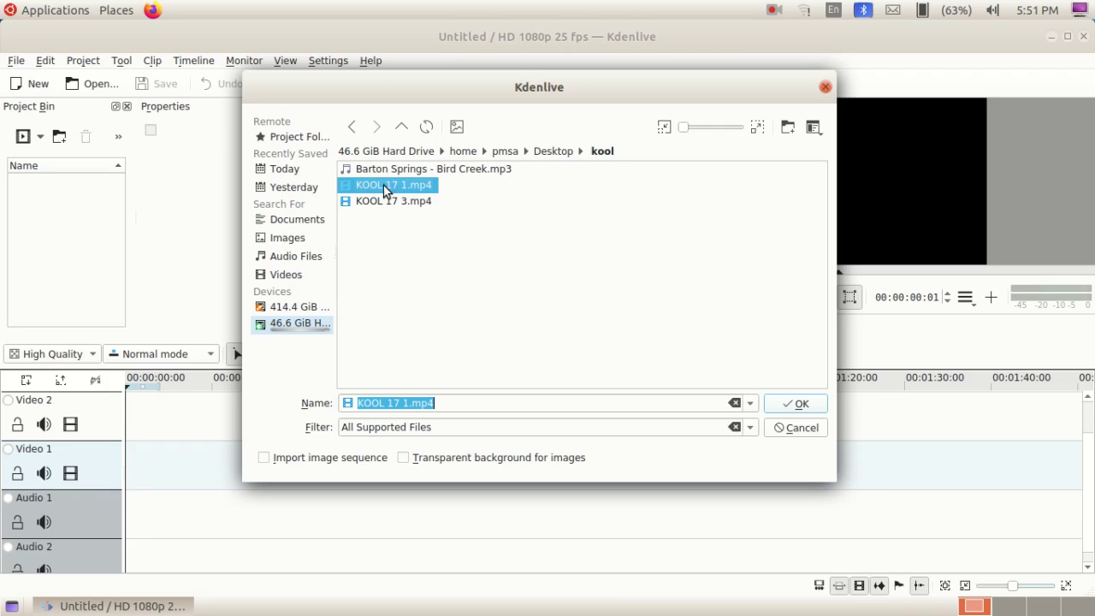
click(800, 404)
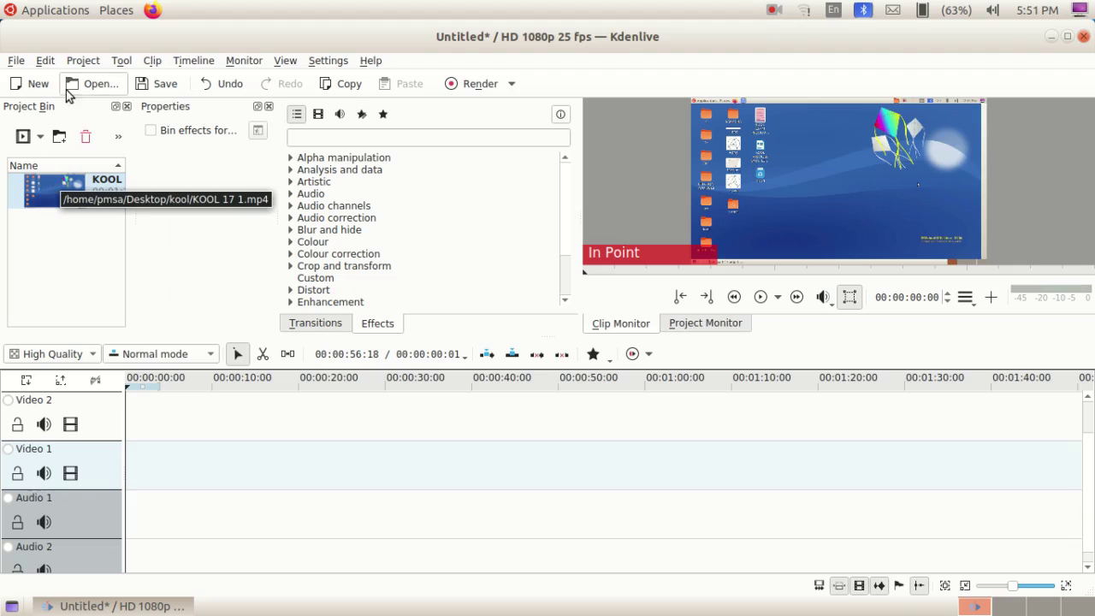
Add the second clip, KOOL 17 3.mp4, from the kool folder to the project bin.
click(90, 64)
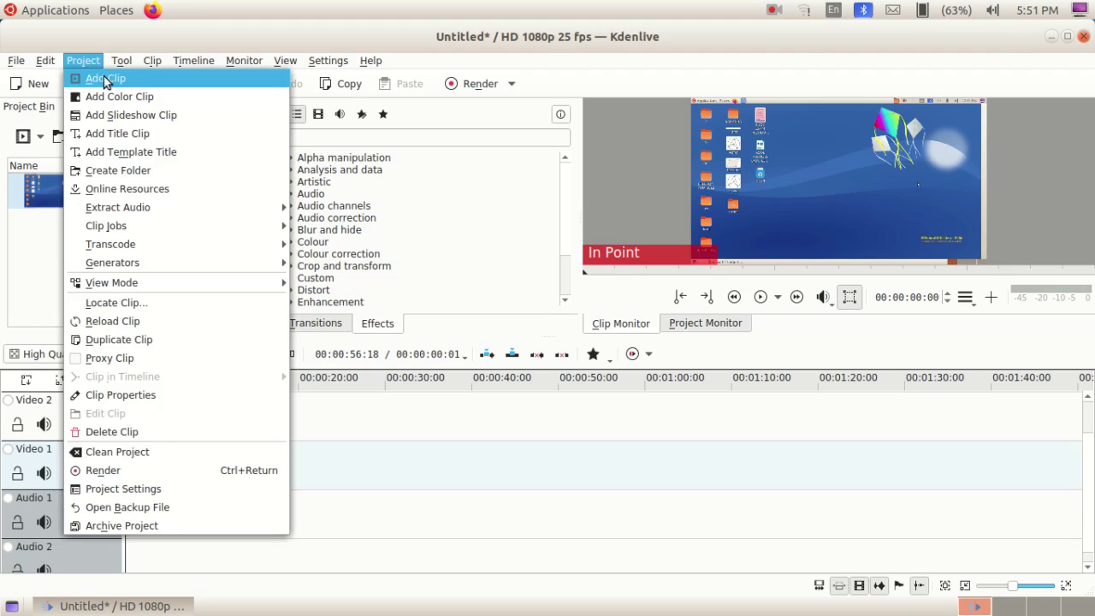
click(43, 146)
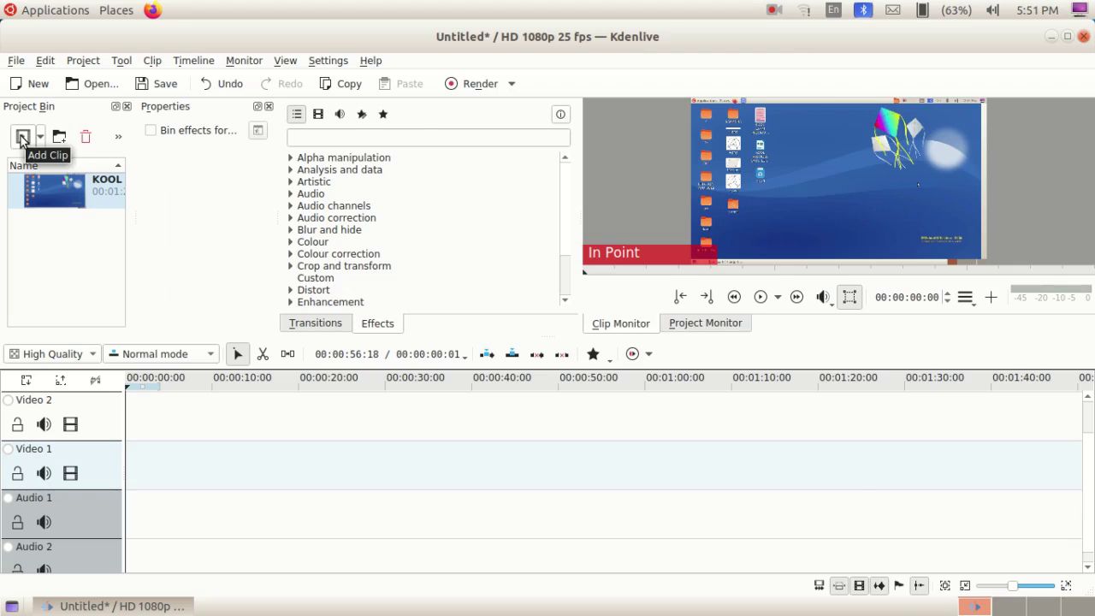
click(21, 139)
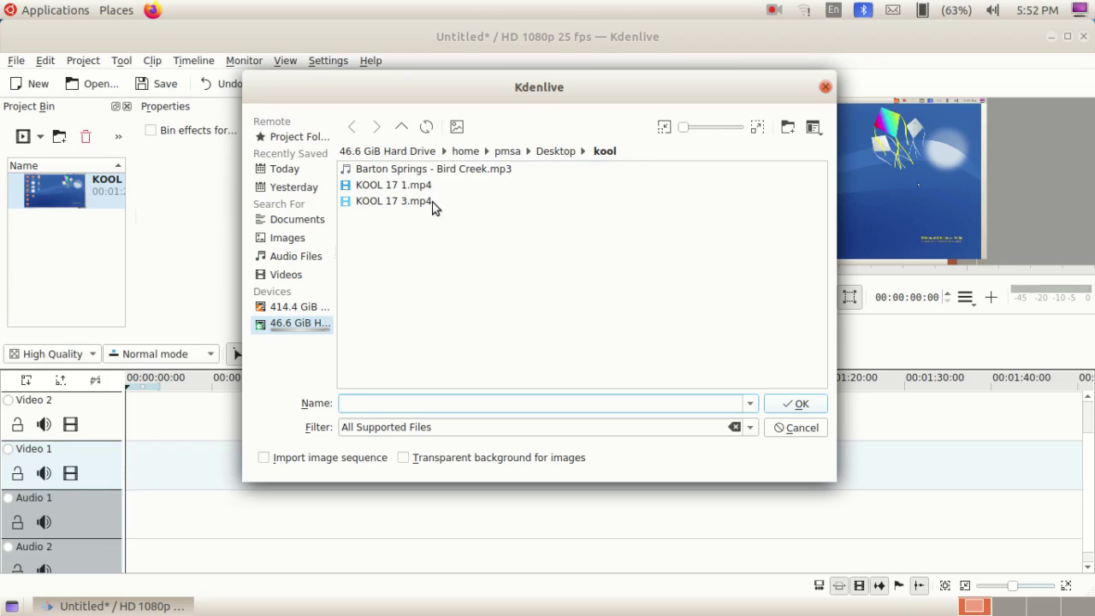
click(388, 201)
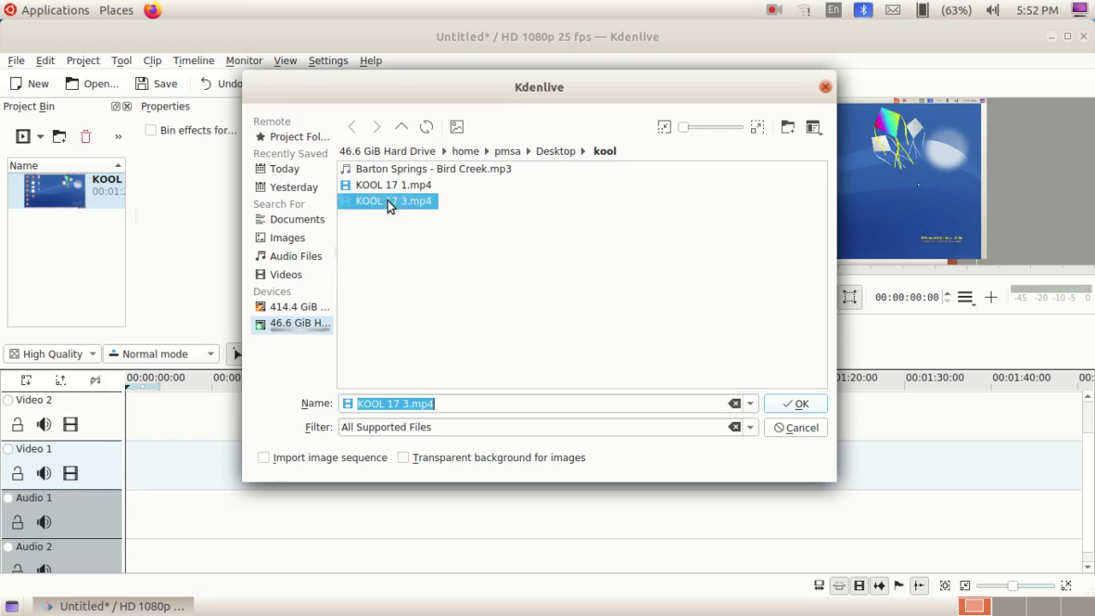
click(795, 404)
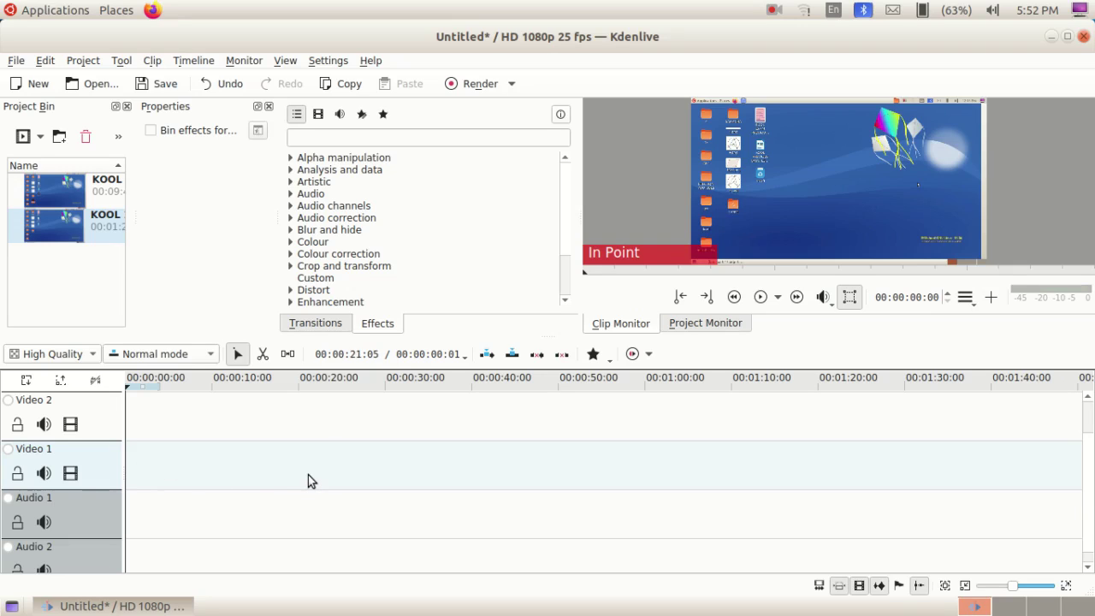
Show the project monitor and place KOOL 17 1.mp4 from the bin at the start of the Video 1 track.
click(57, 185)
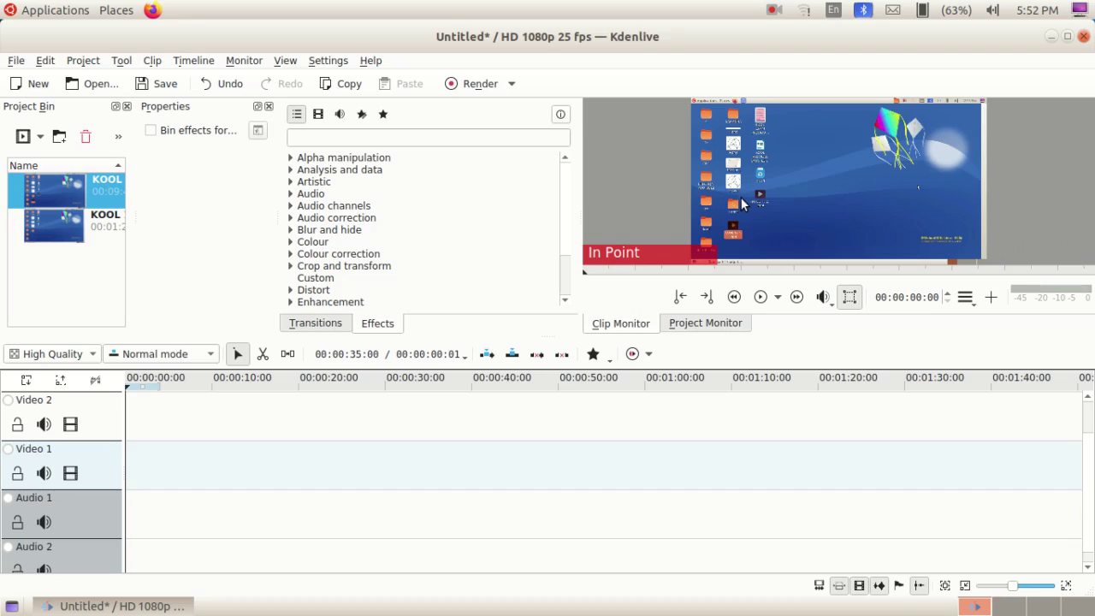
click(715, 330)
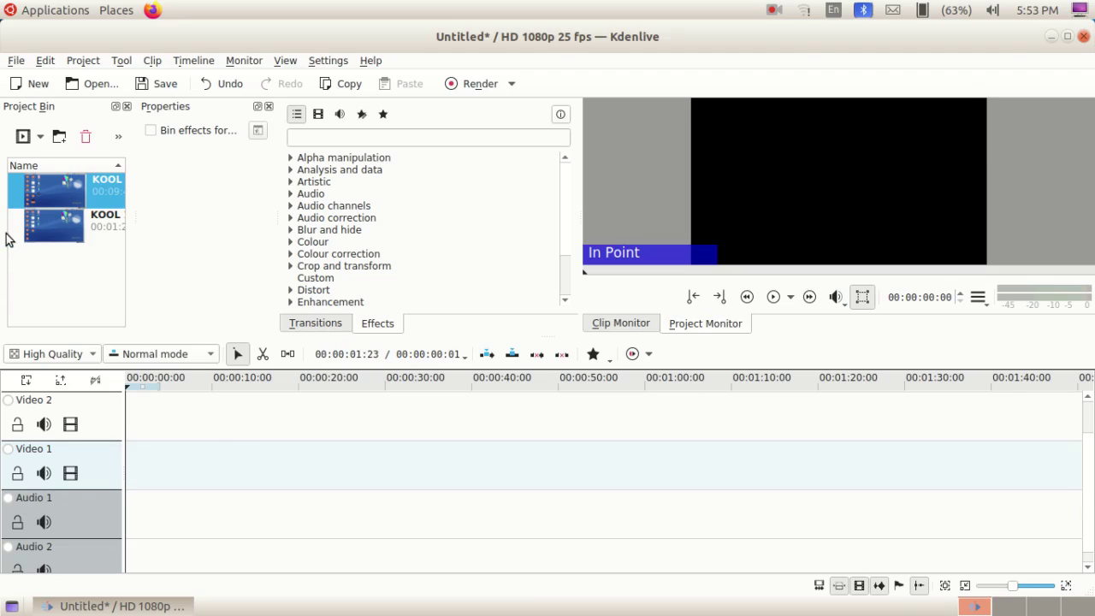
click(83, 242)
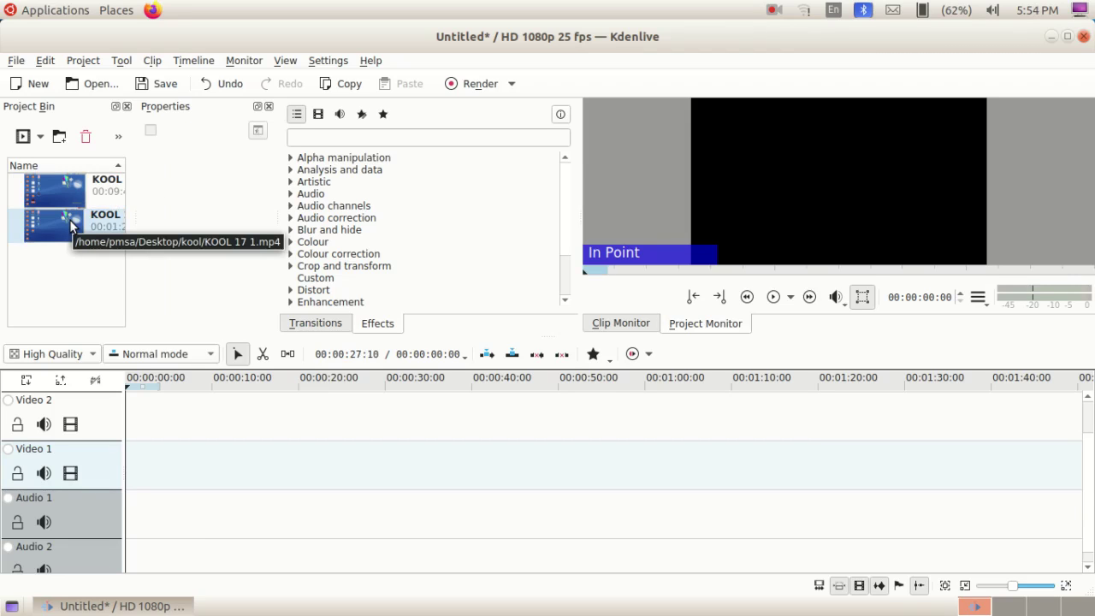
drag(70, 219, 128, 450)
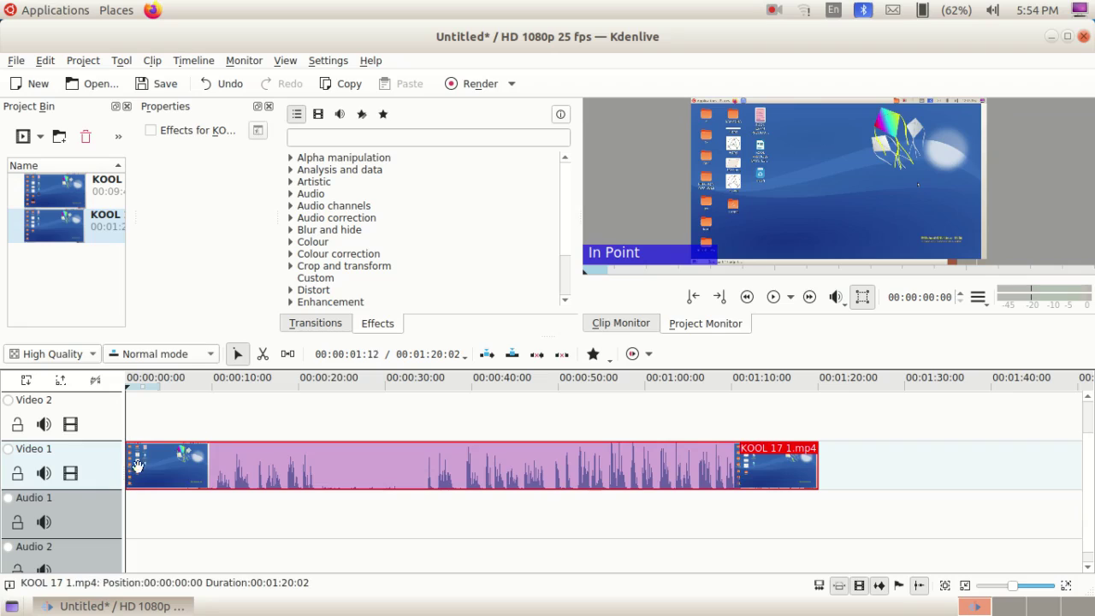
Play the timeline from near its start in the project monitor and pause it at about 38 seconds.
click(131, 405)
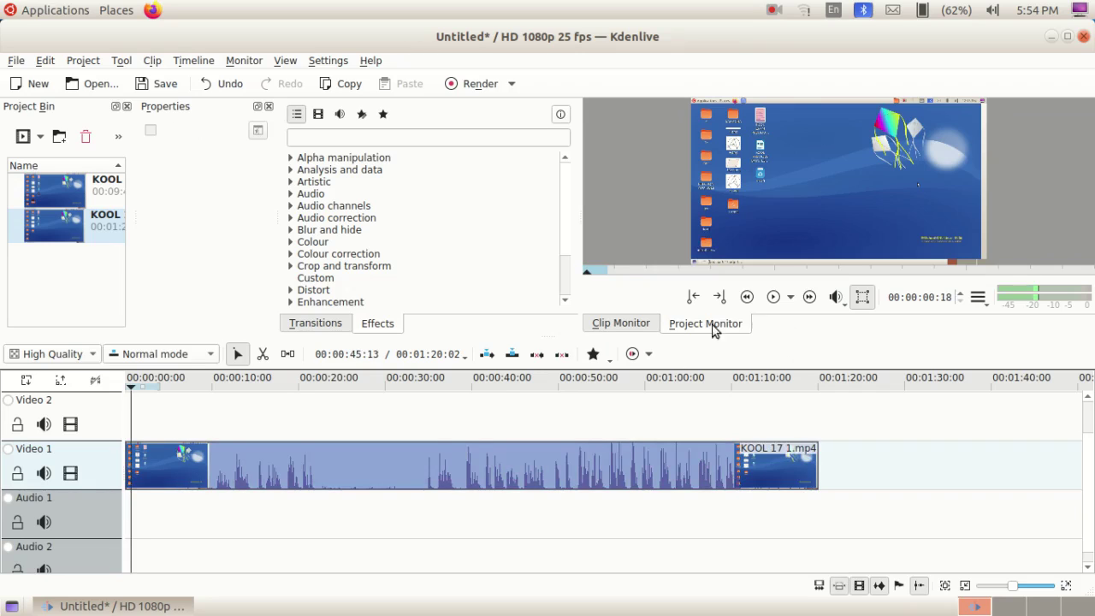
click(773, 298)
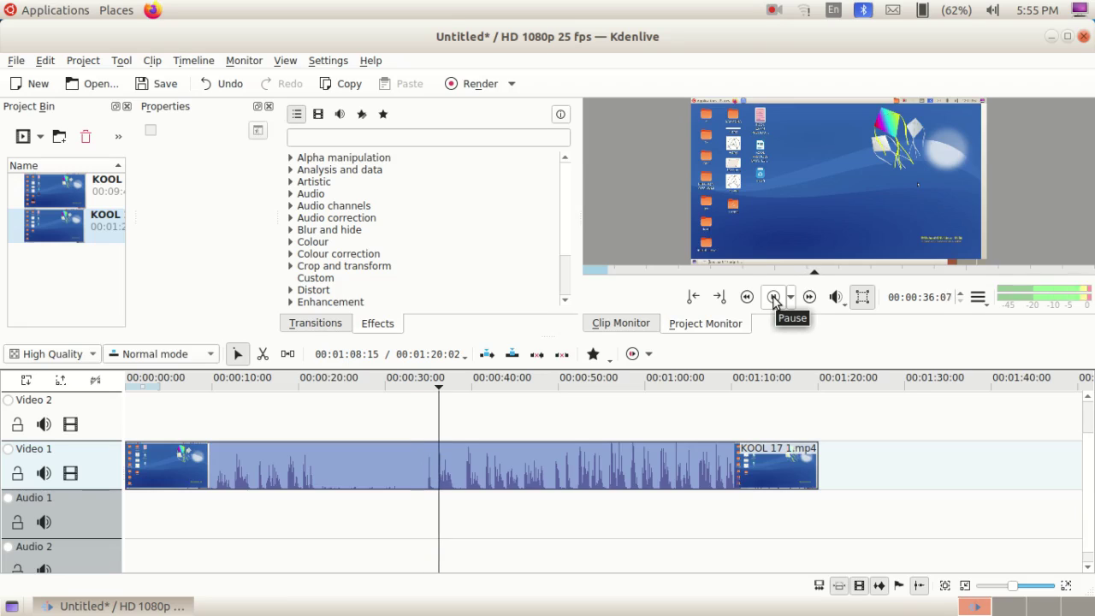
click(775, 299)
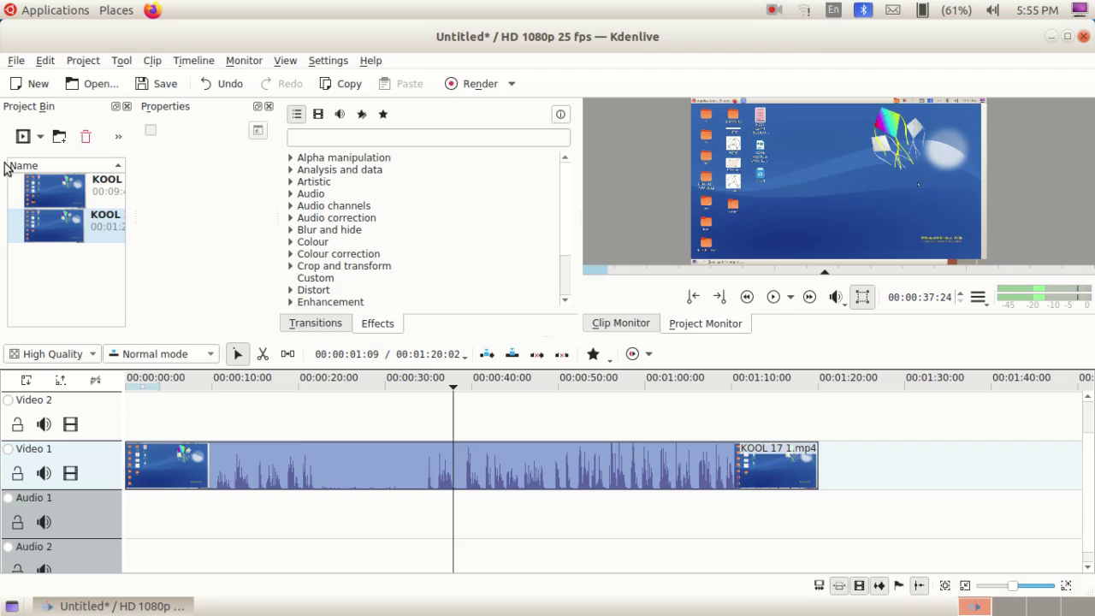
Save the project as "kedenlive first project" in the kool folder on the Desktop.
click(16, 60)
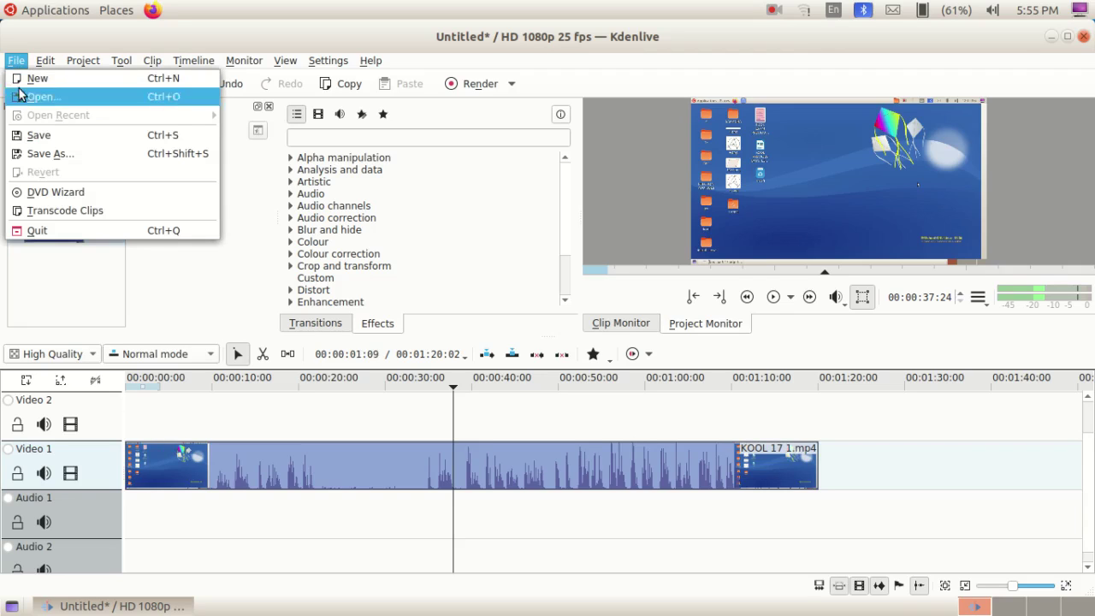
click(51, 138)
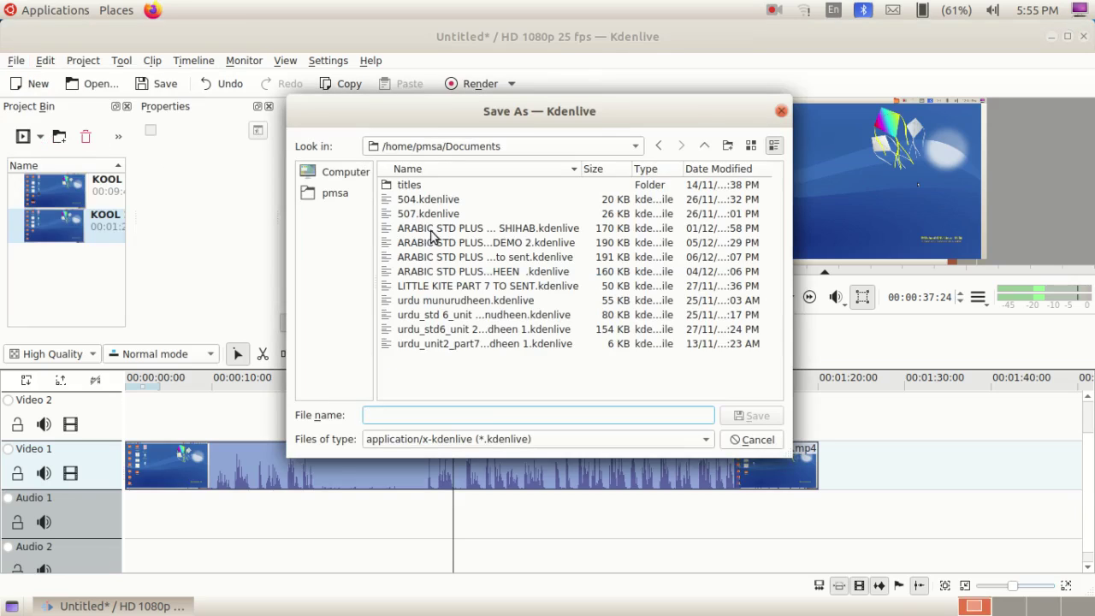
click(340, 194)
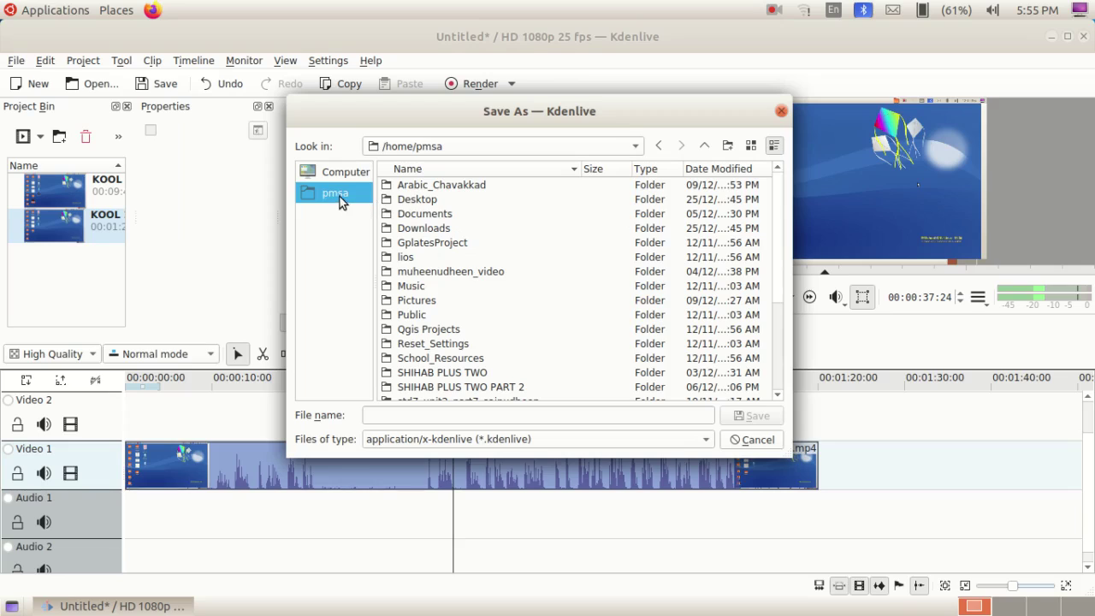
double_click(420, 201)
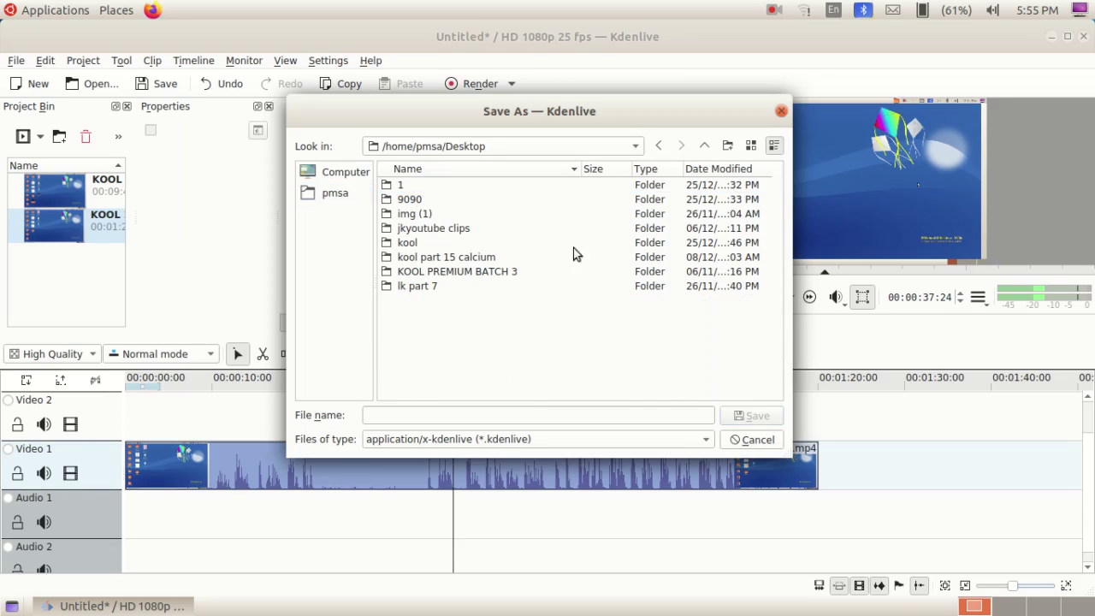
double_click(407, 244)
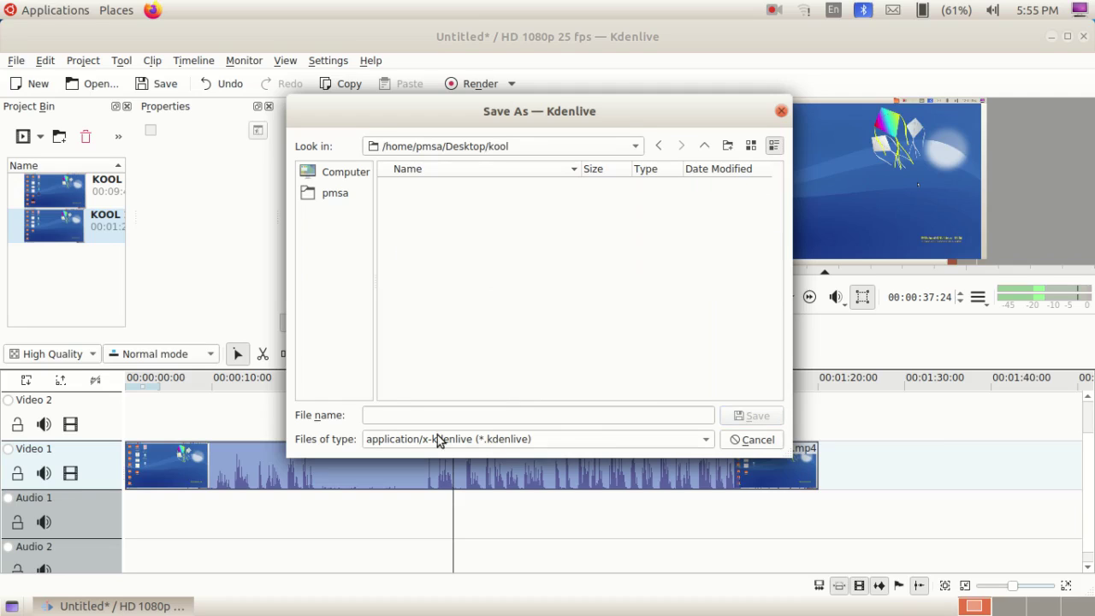
click(388, 413)
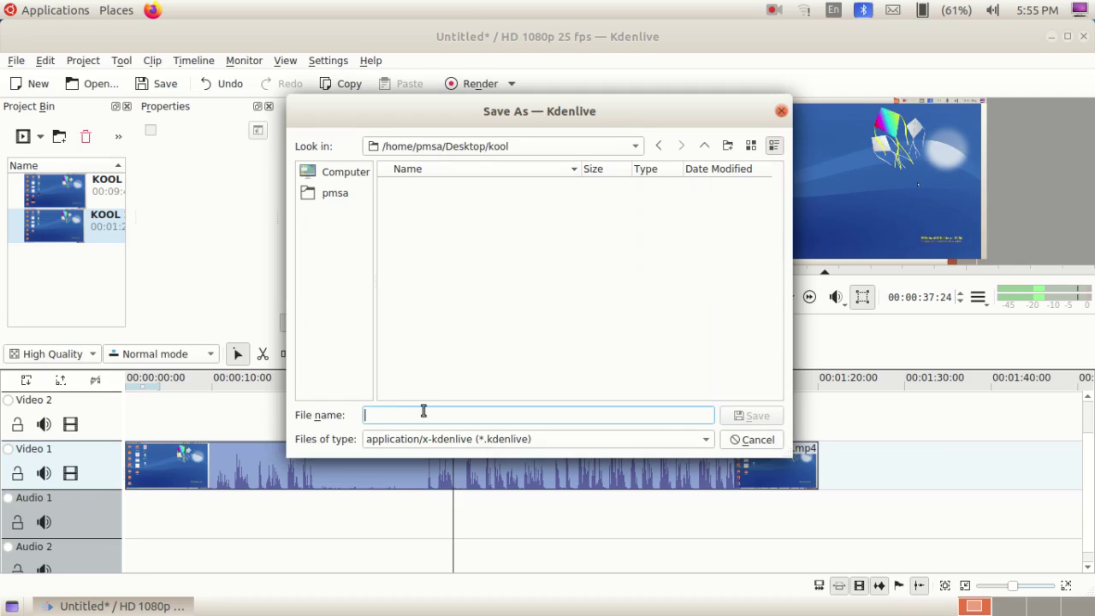
text(kede)
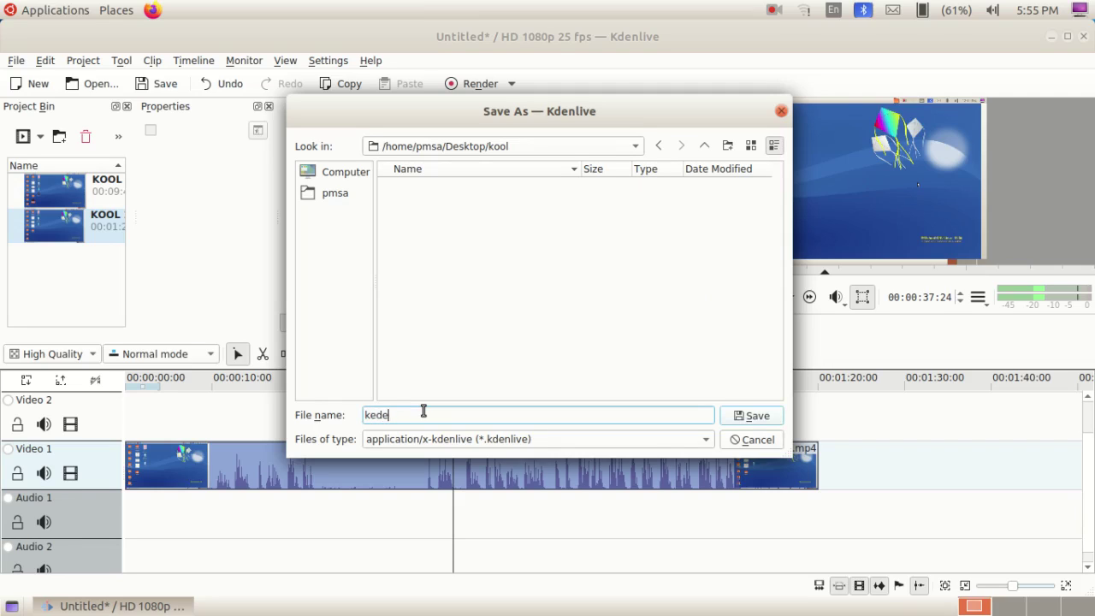
text(nlive first project)
click(750, 419)
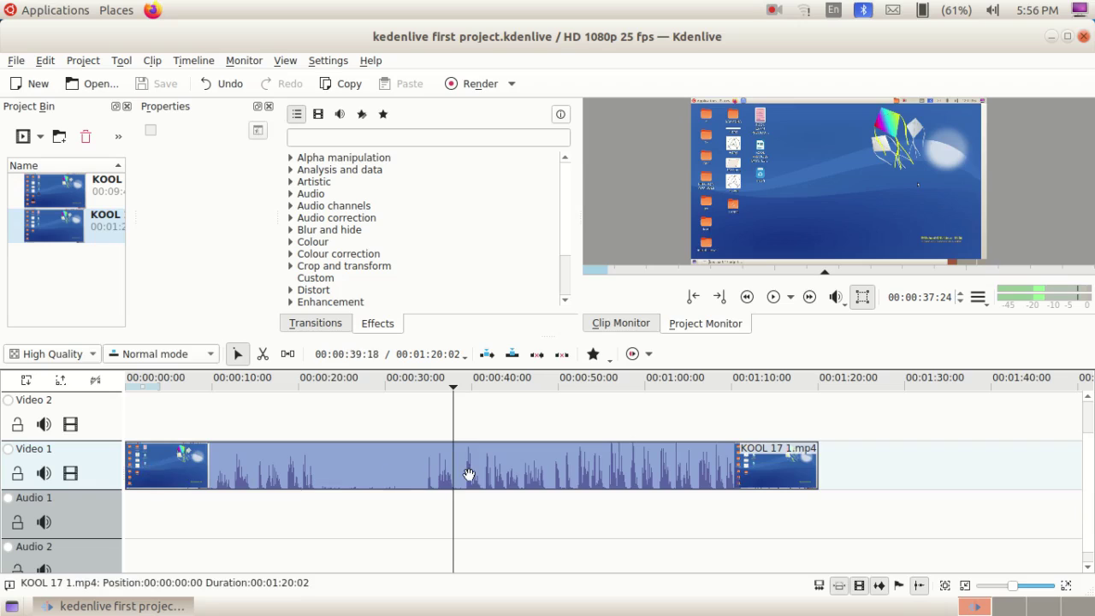
Play the timeline from its start to about 10 seconds and split KOOL 17 1.mp4 there on Video 1.
click(128, 426)
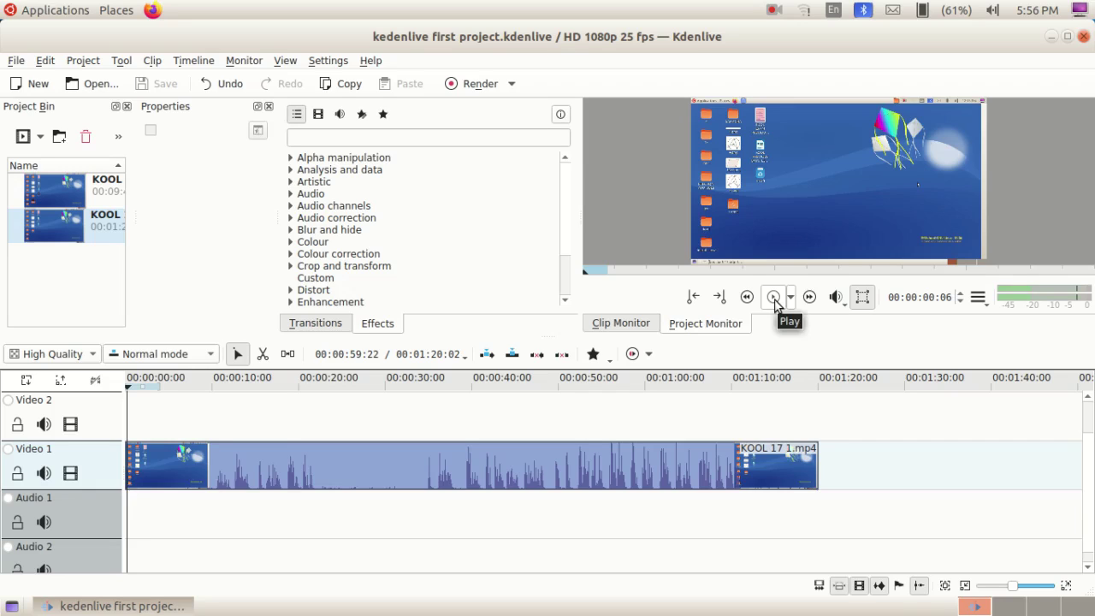
click(773, 297)
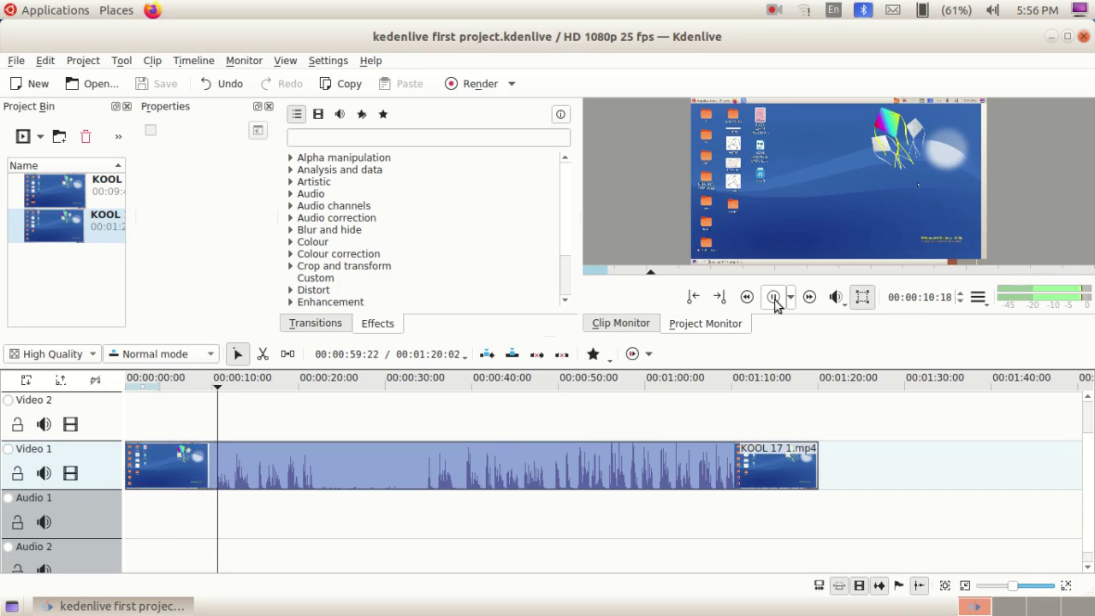
click(215, 421)
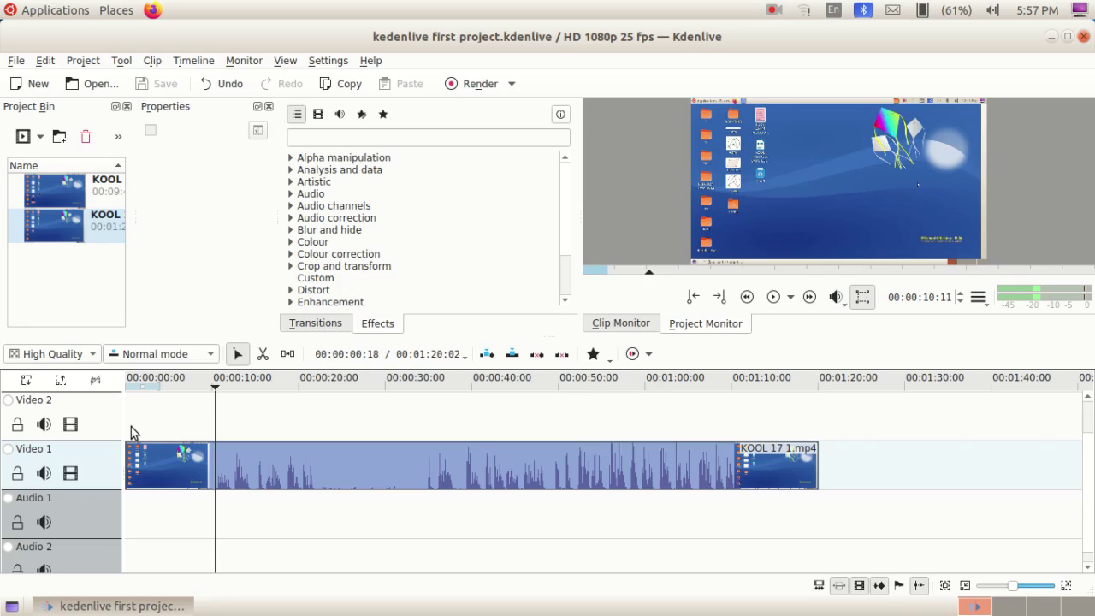
click(263, 356)
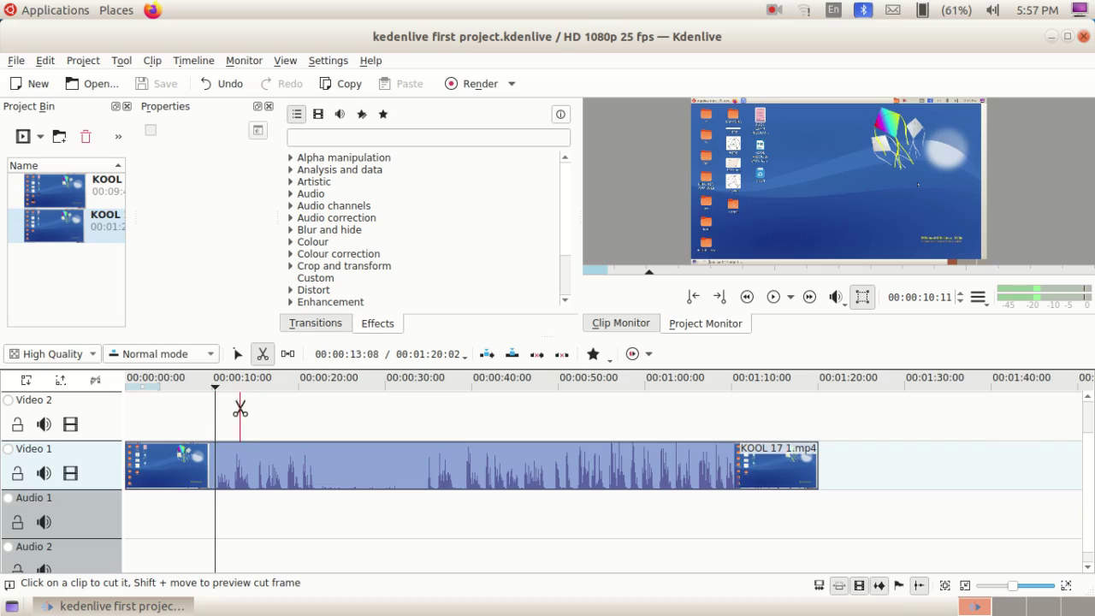
click(213, 476)
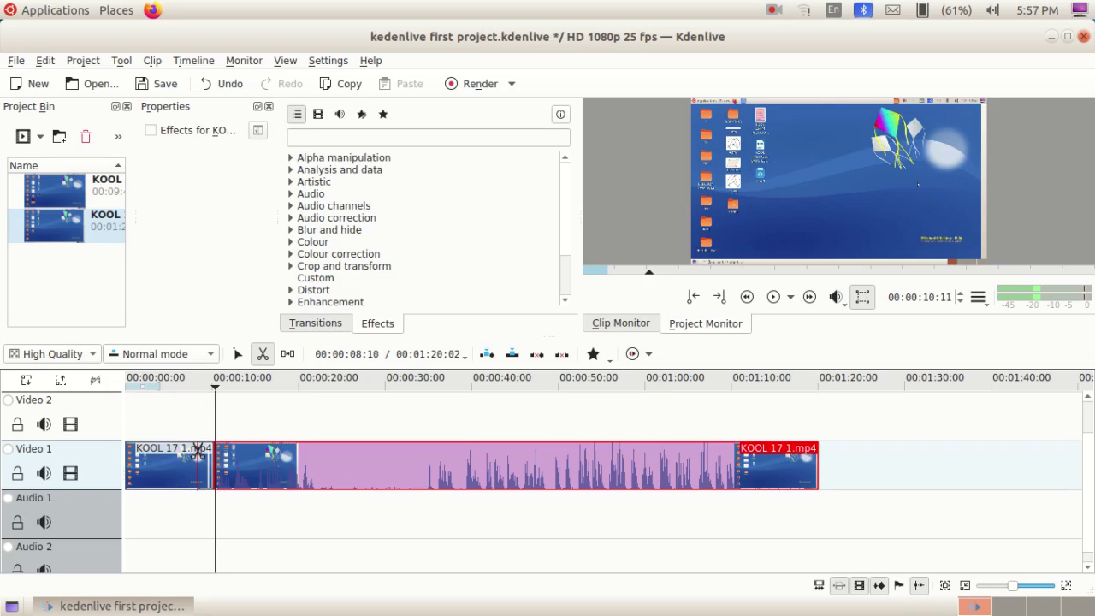
Delete the opening 10-second piece of KOOL 17 1.mp4 and move the remaining clip to the start of Video 1.
click(238, 355)
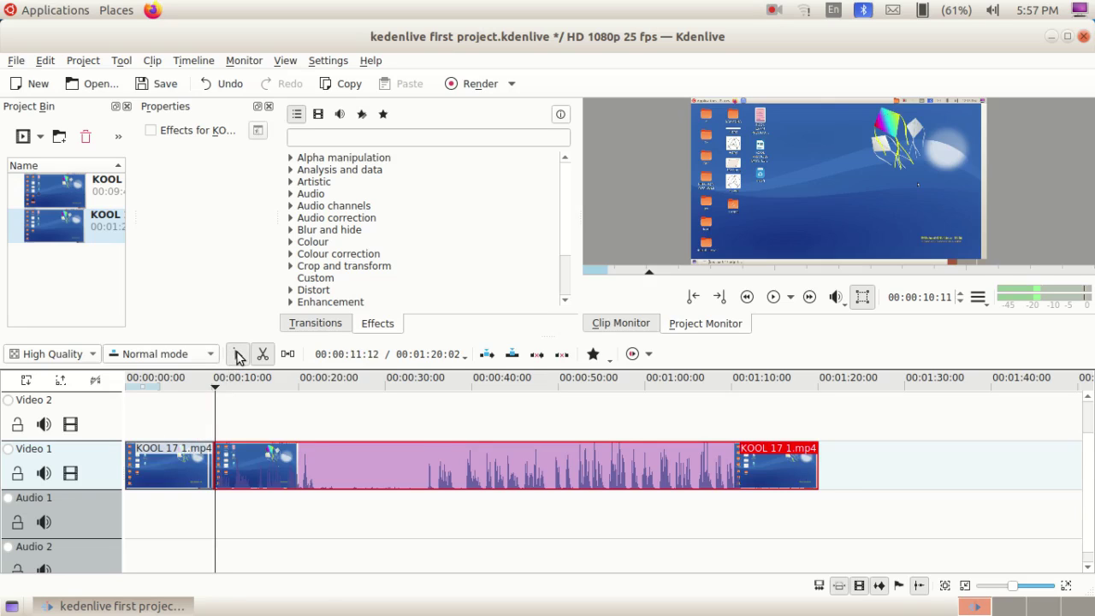
click(159, 465)
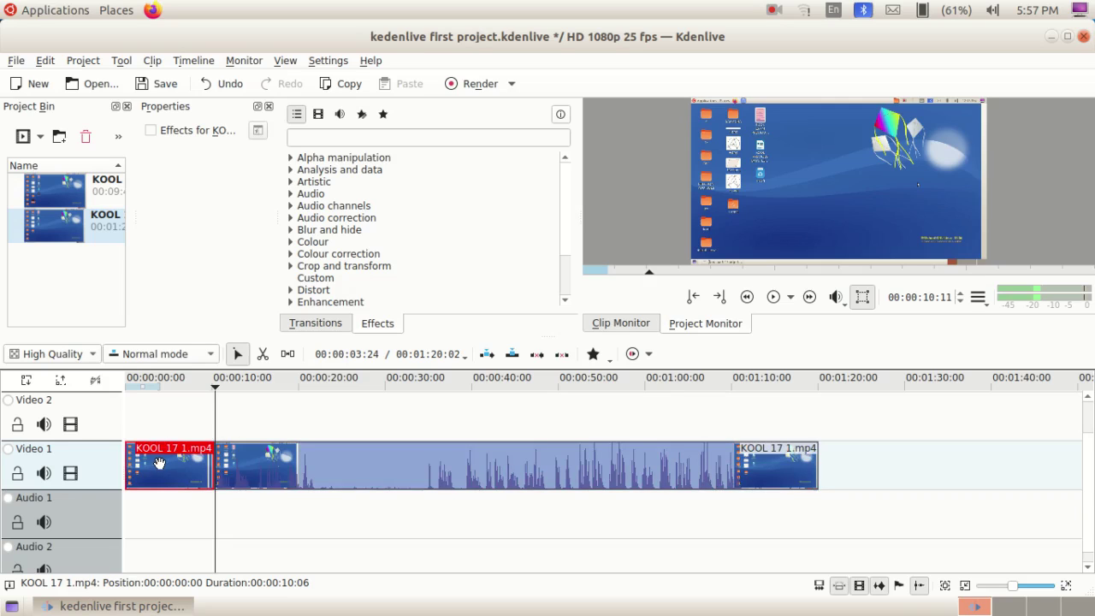
right_click(159, 469)
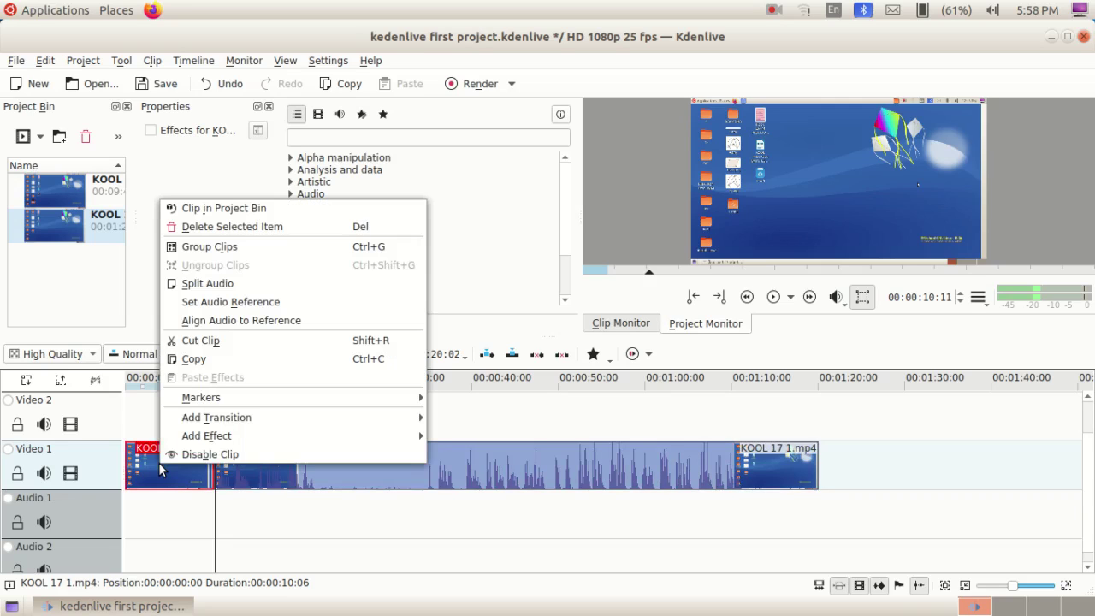
mouse_move(254, 391)
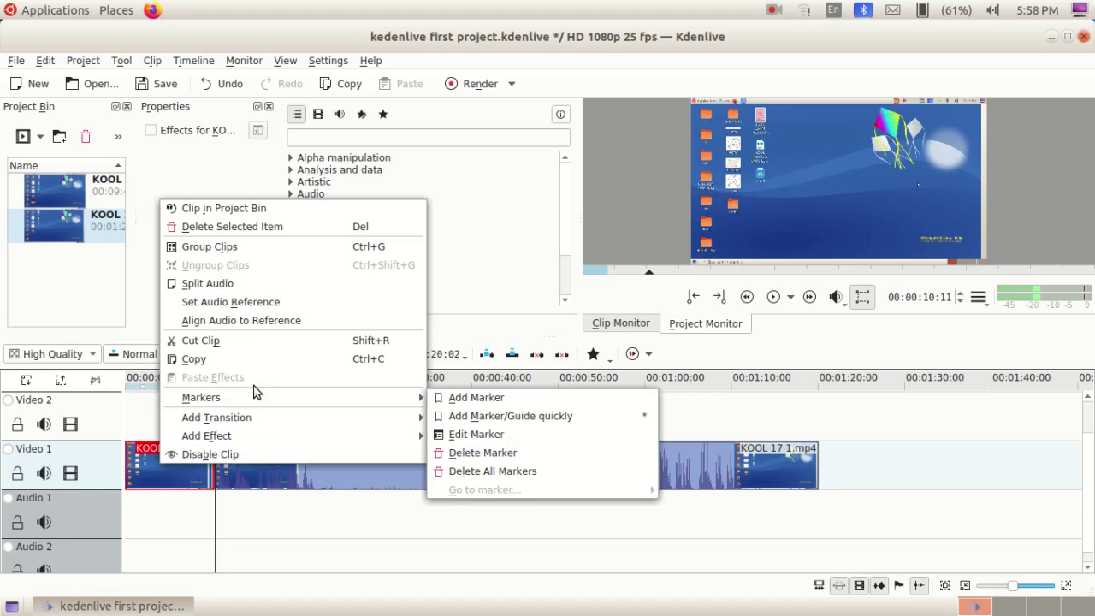
click(246, 227)
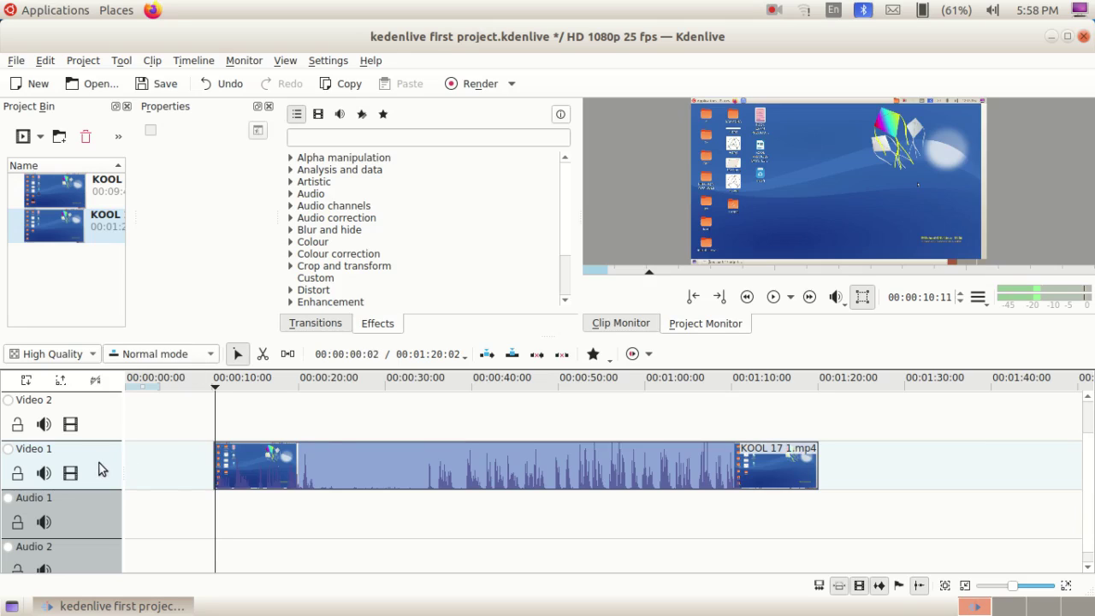
drag(373, 465, 267, 462)
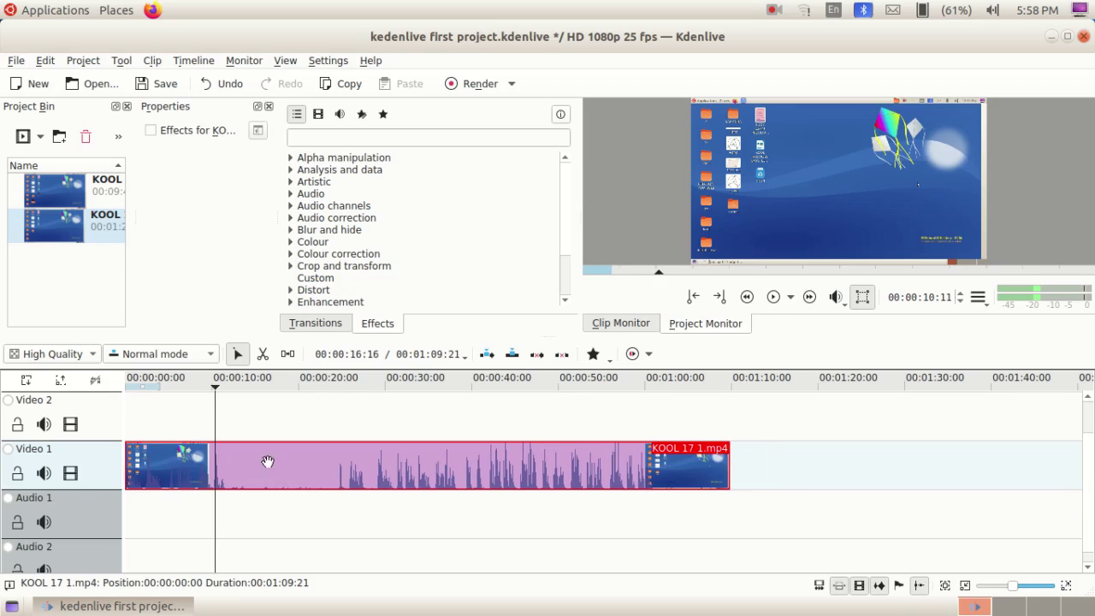
Play the trimmed timeline from its start and pause it at about 2 seconds.
click(129, 413)
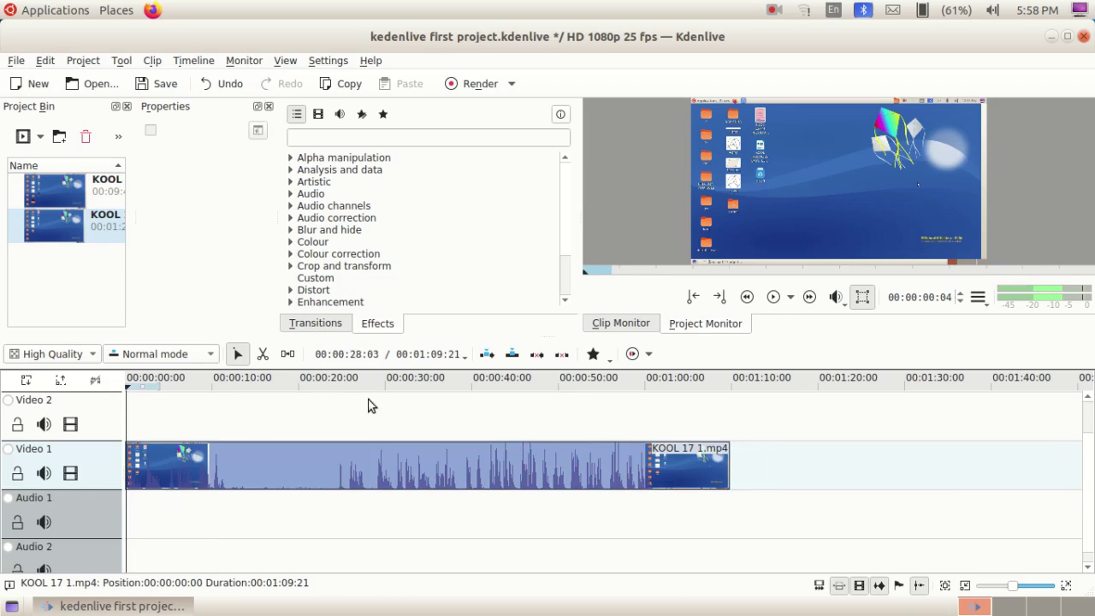
click(772, 300)
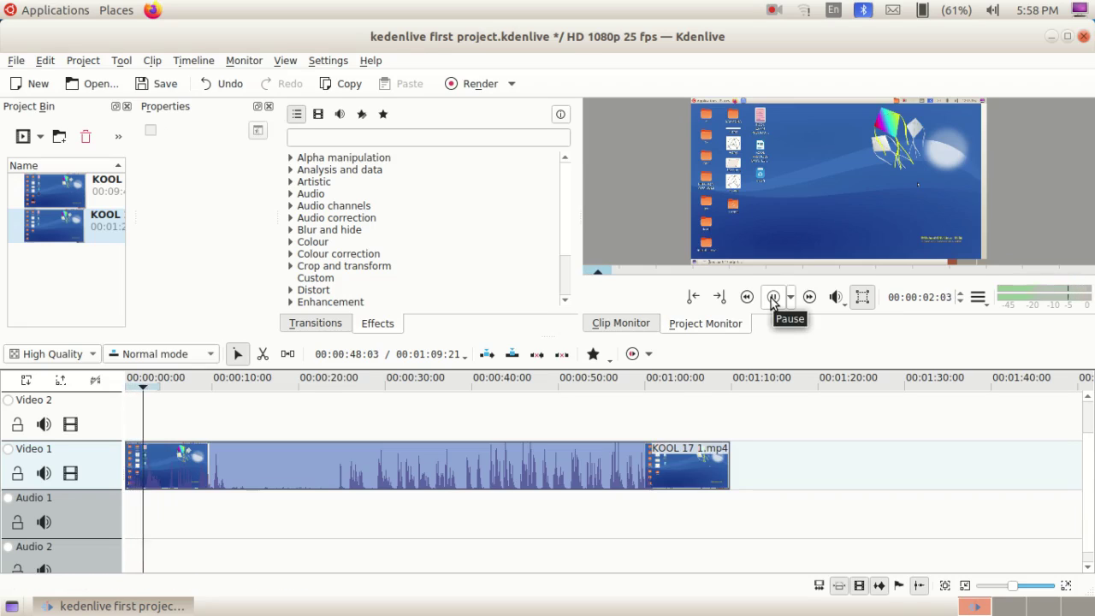
click(772, 300)
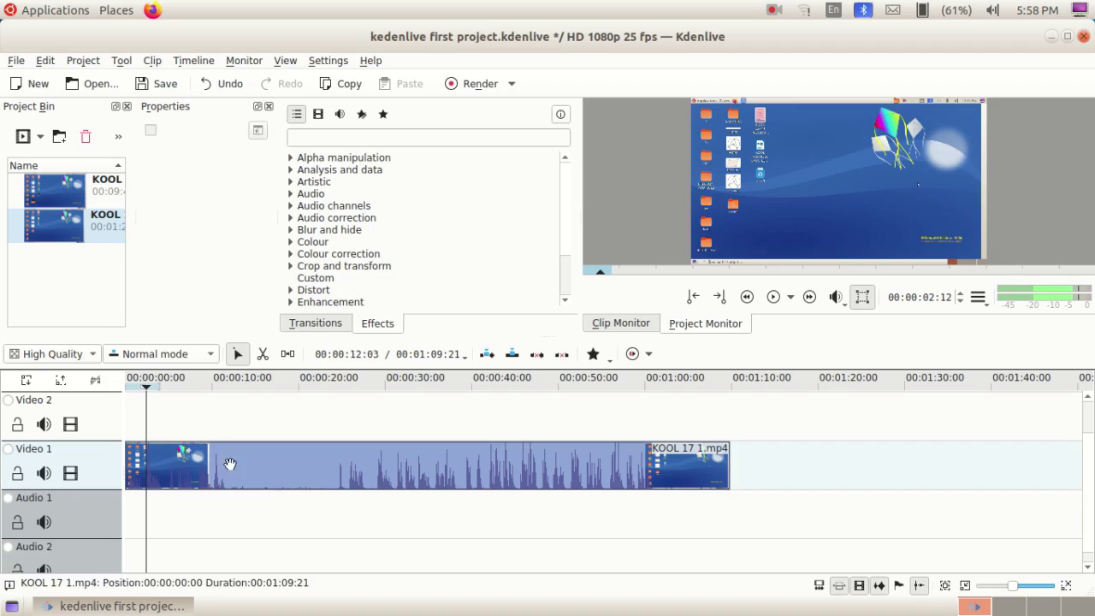
Split the Video 1 clip at about 12 seconds and about 24 seconds, around the silent stretch of its waveform.
click(223, 429)
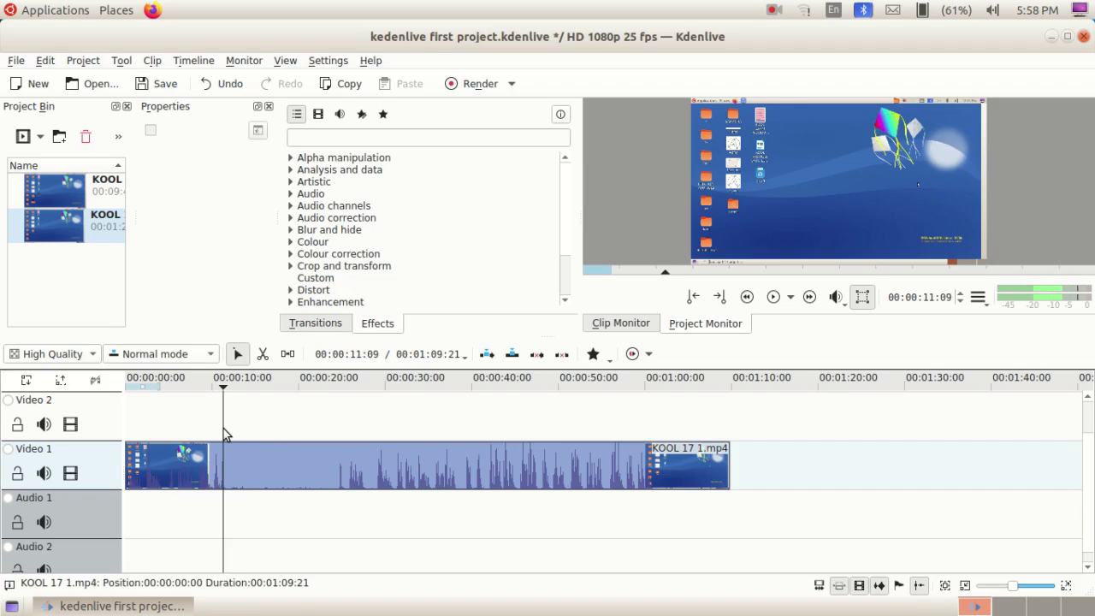
click(334, 422)
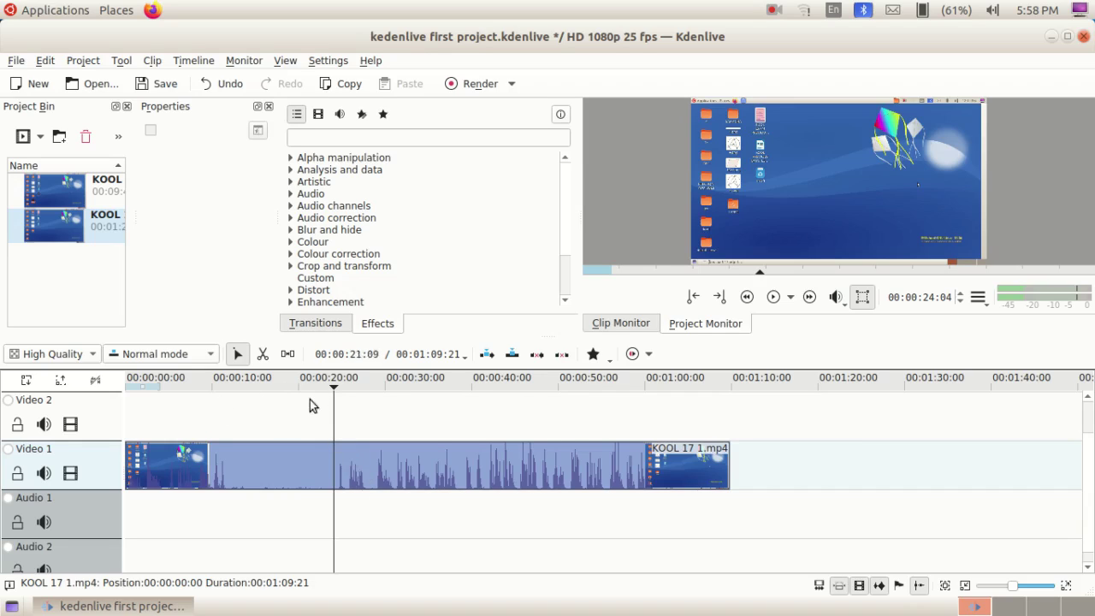
click(265, 359)
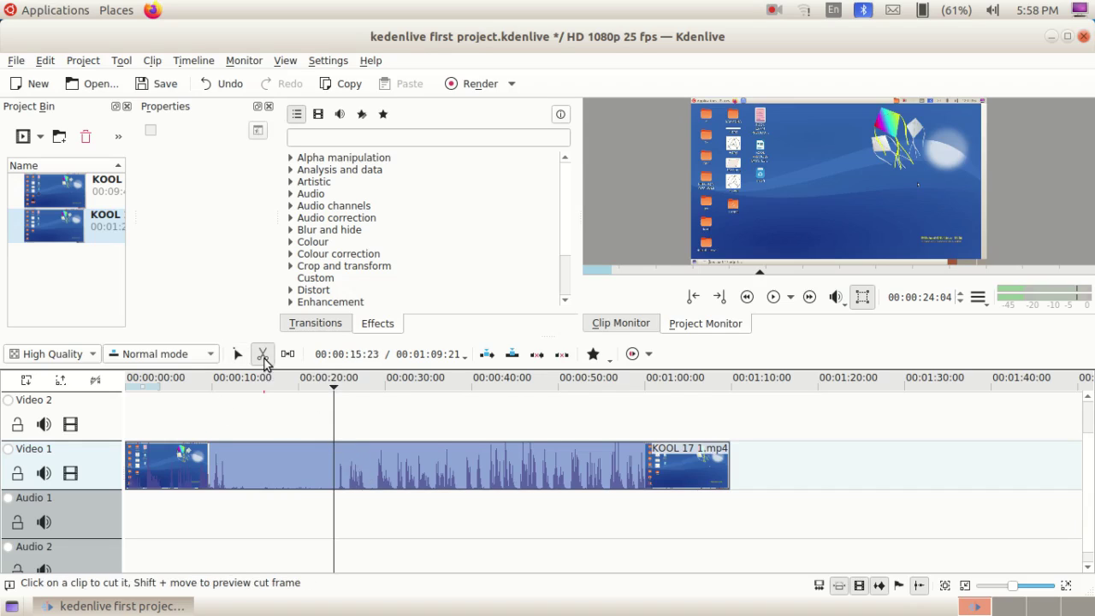
click(230, 451)
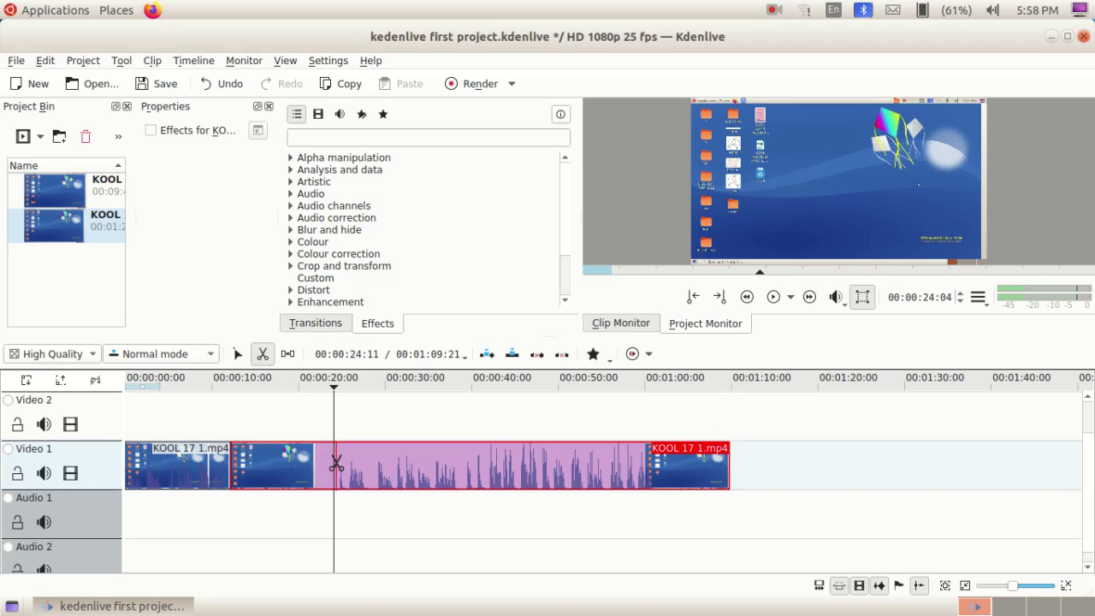
click(334, 463)
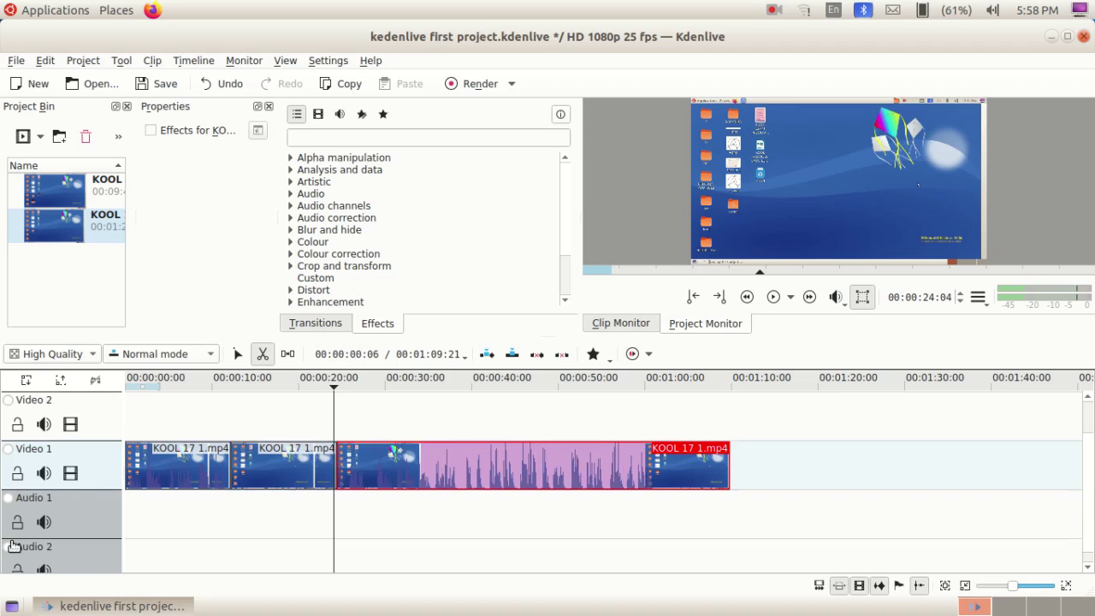
Delete the silent middle piece on Video 1 and move the last piece up against the first to close the gap.
click(238, 355)
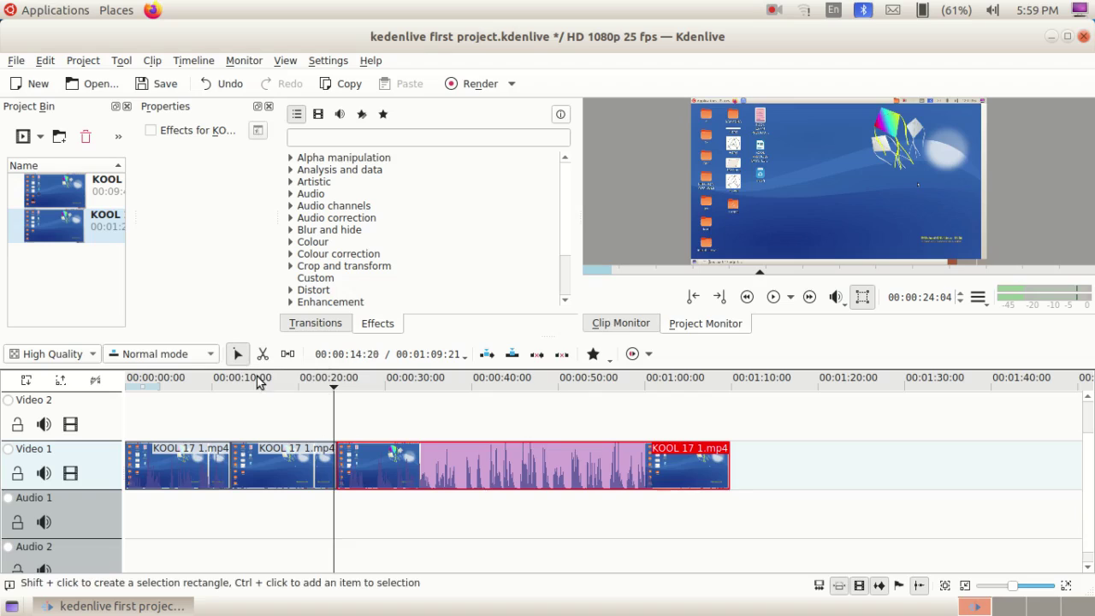
click(266, 465)
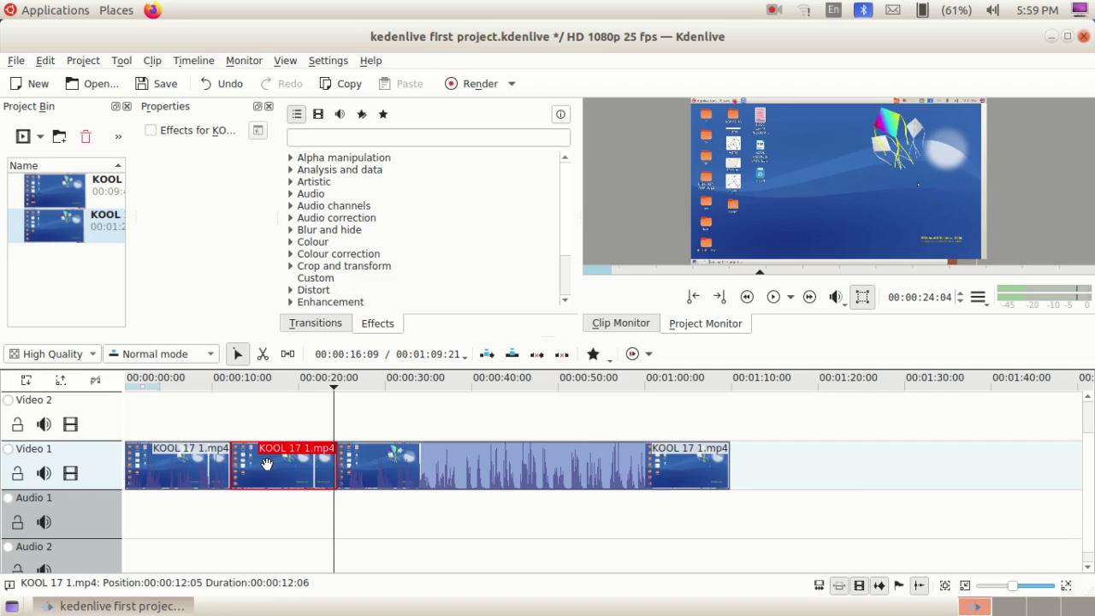
right_click(266, 466)
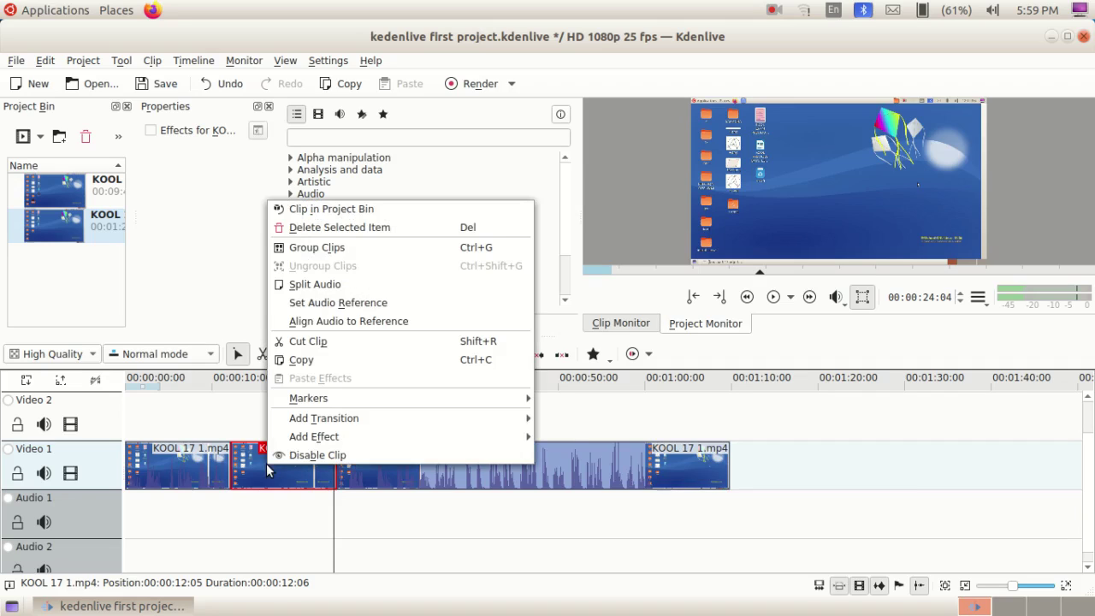
click(366, 228)
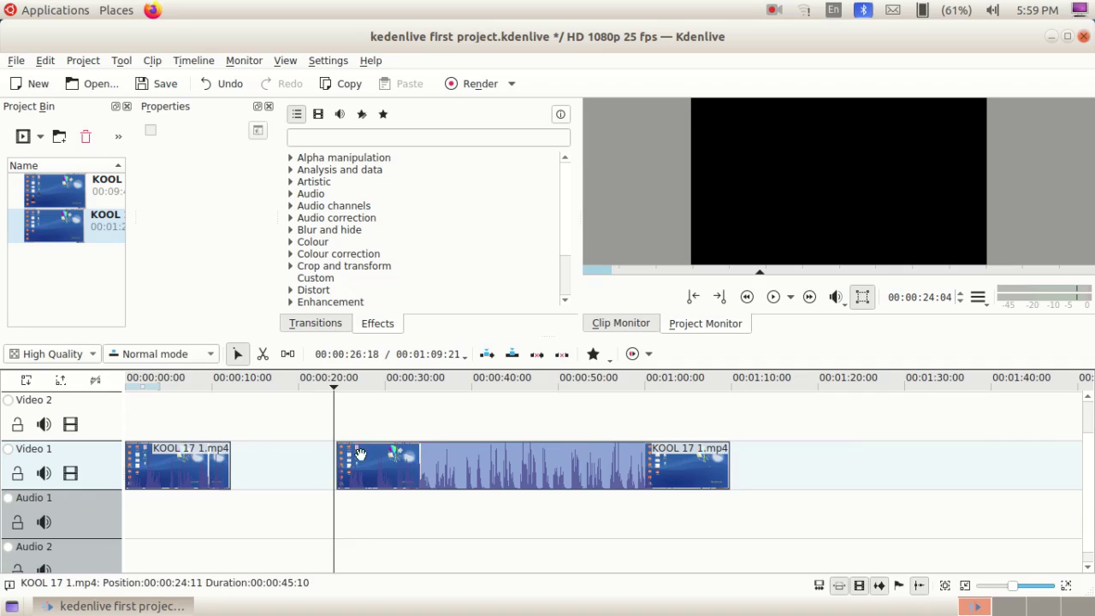
click(387, 465)
drag(387, 465, 276, 465)
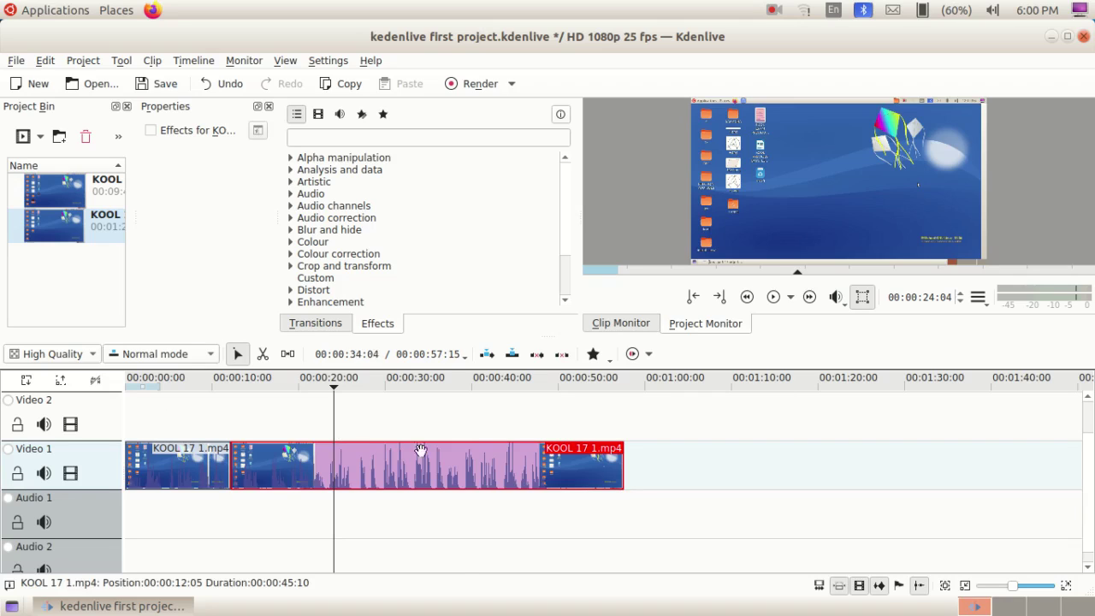
Save the project and return the playhead to the start of the timeline.
click(13, 62)
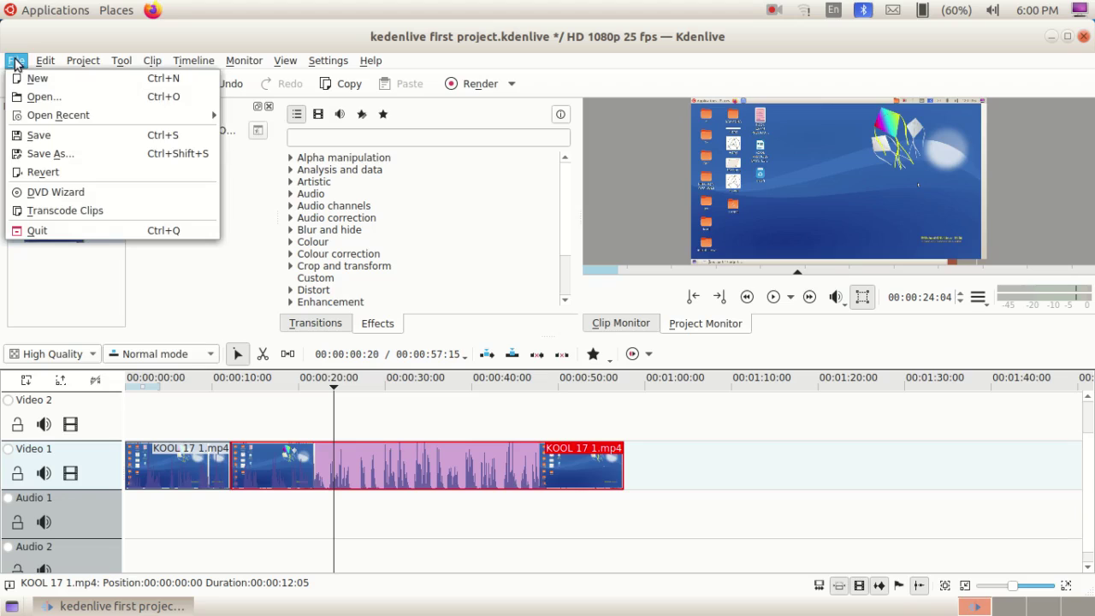
click(38, 135)
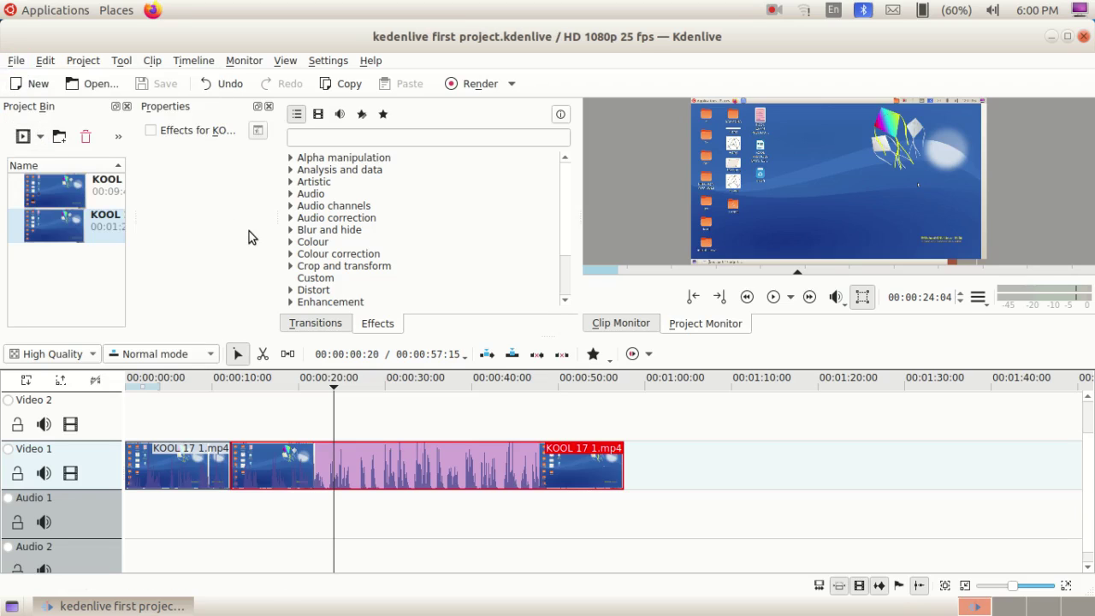
click(128, 428)
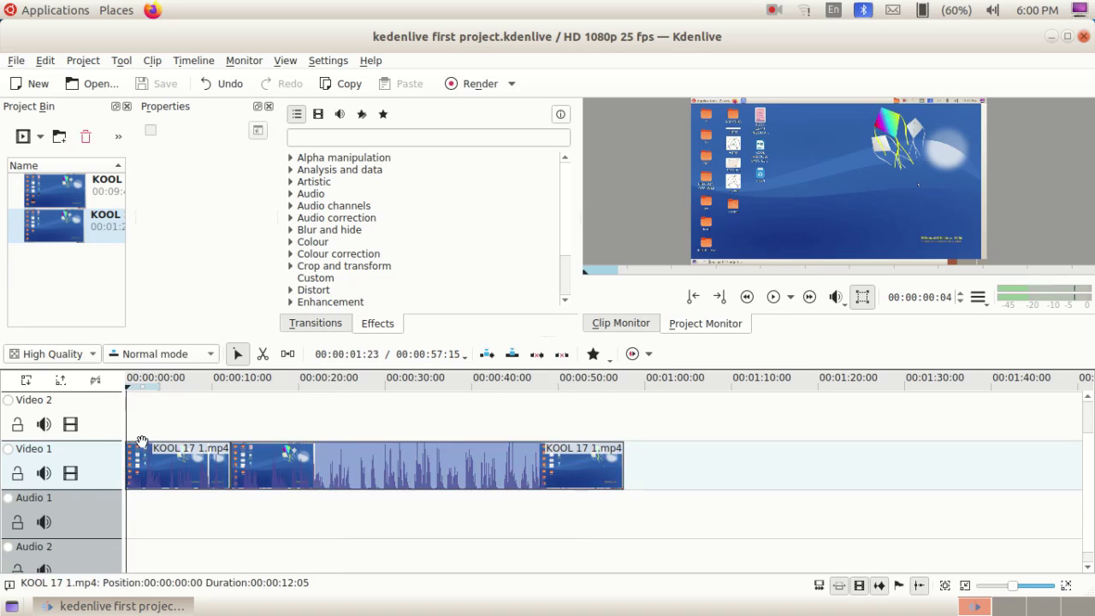
Play the timeline from its start, replay the stretch from about 47 seconds, and pause at about 49 seconds.
click(770, 300)
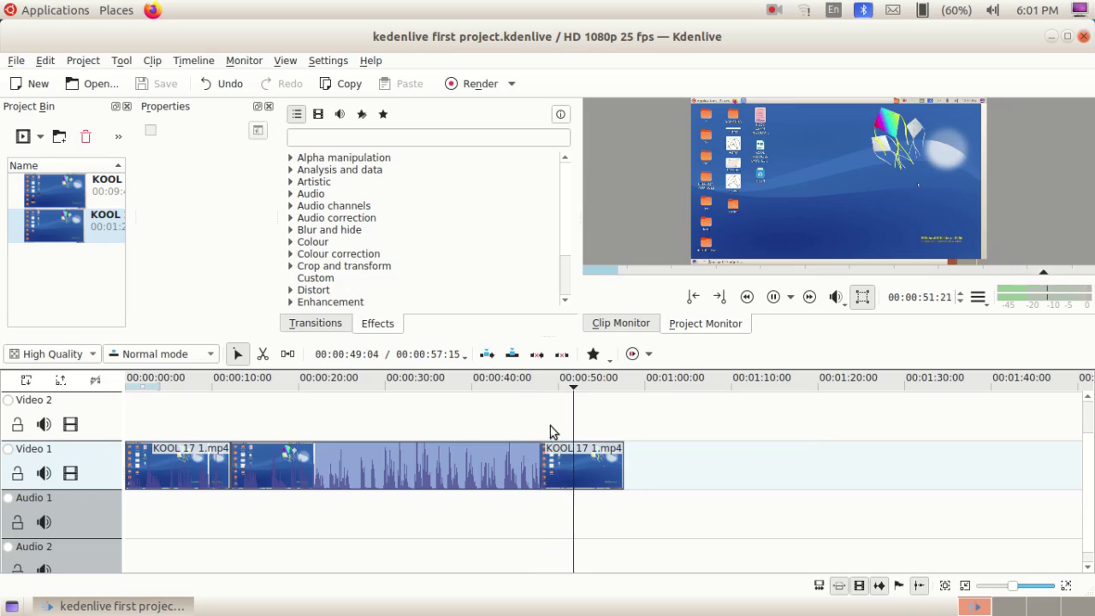
click(771, 297)
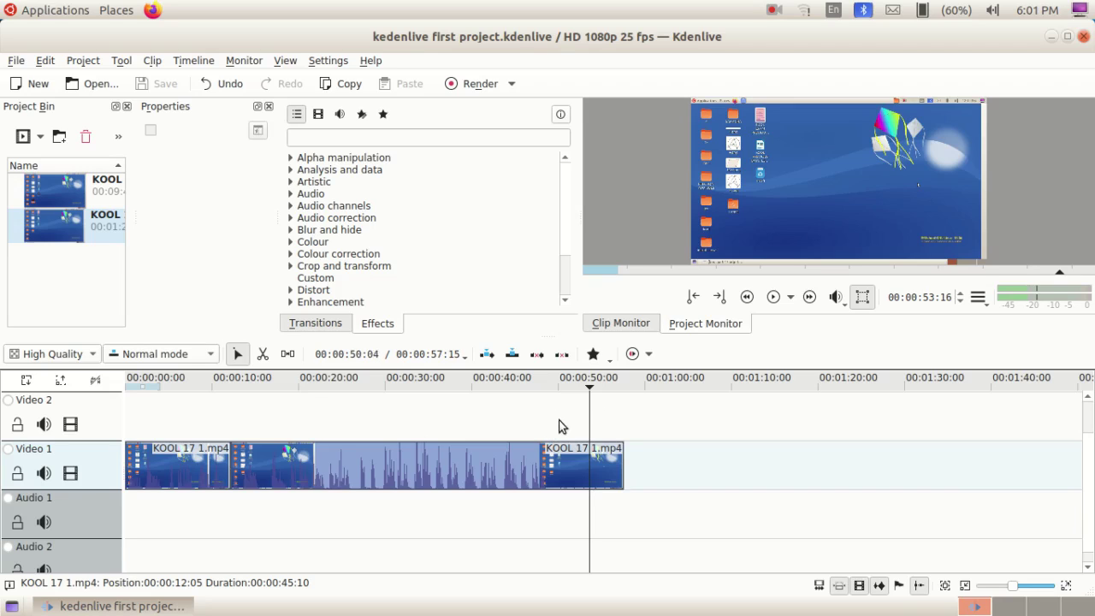
click(533, 422)
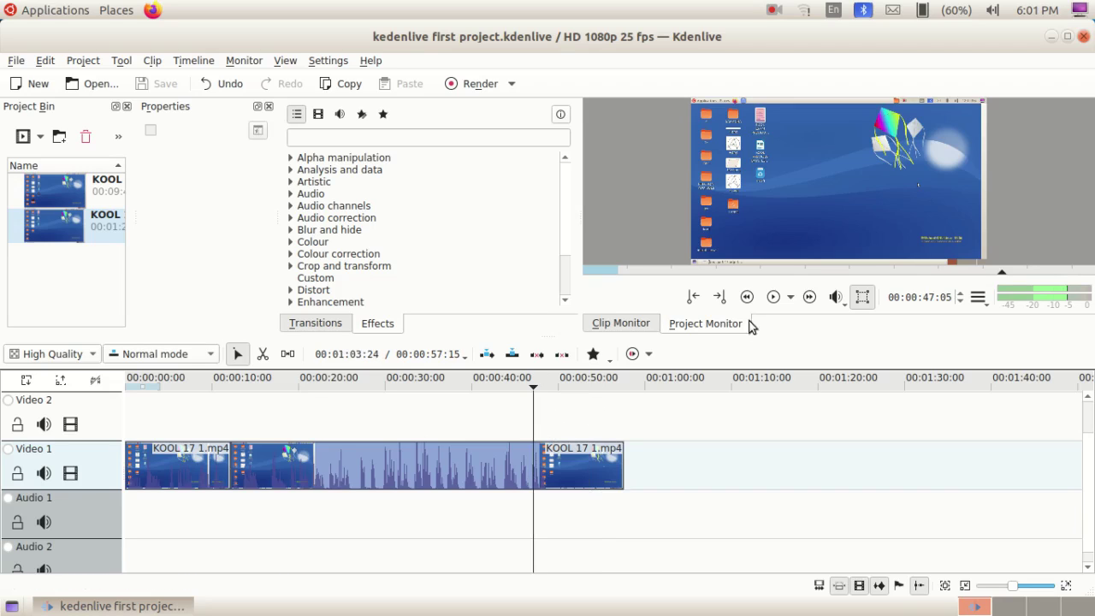
click(771, 299)
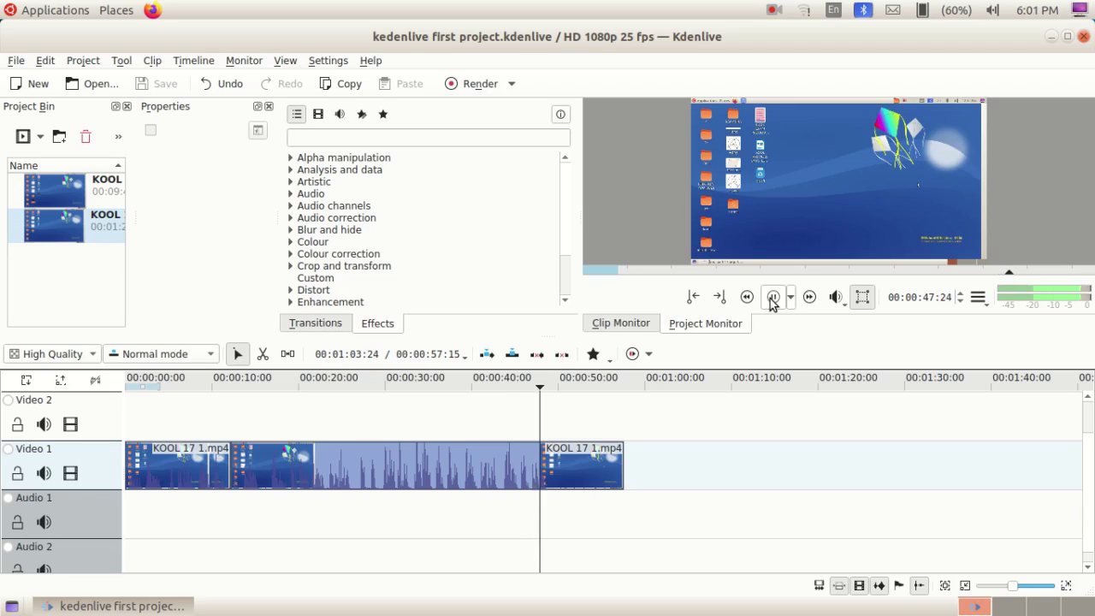
click(771, 300)
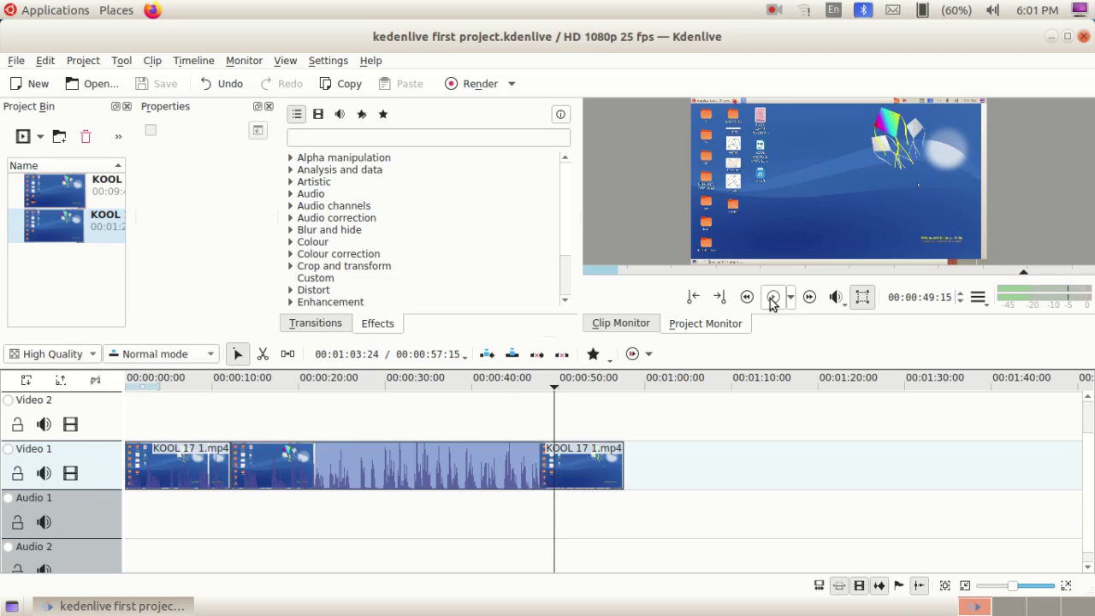
Split the last Video 1 clip at about 49 seconds and delete the piece after the cut.
click(262, 356)
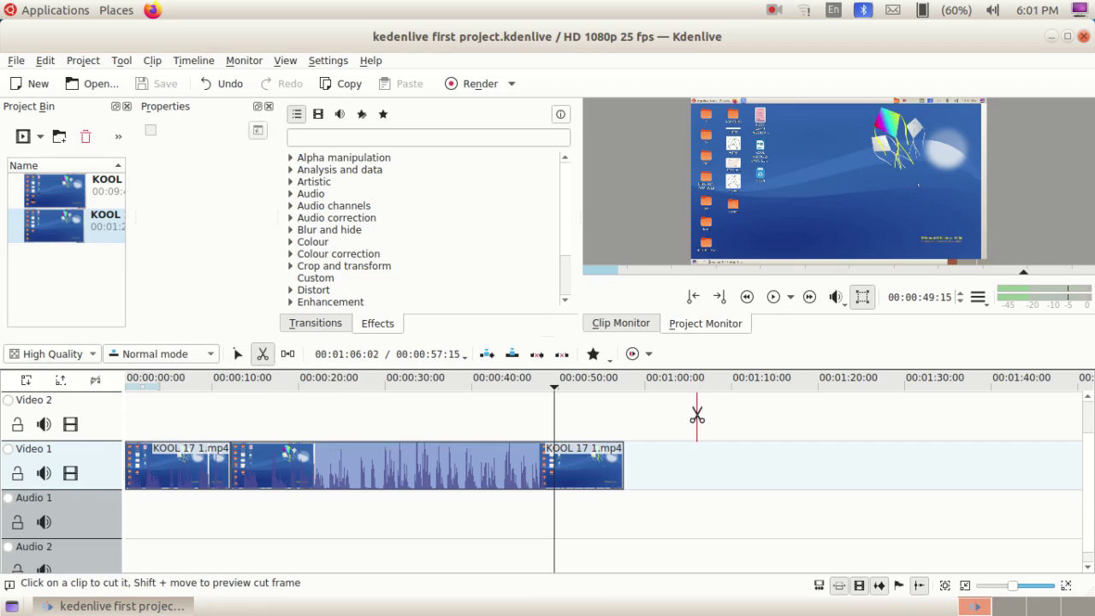
click(556, 460)
click(237, 354)
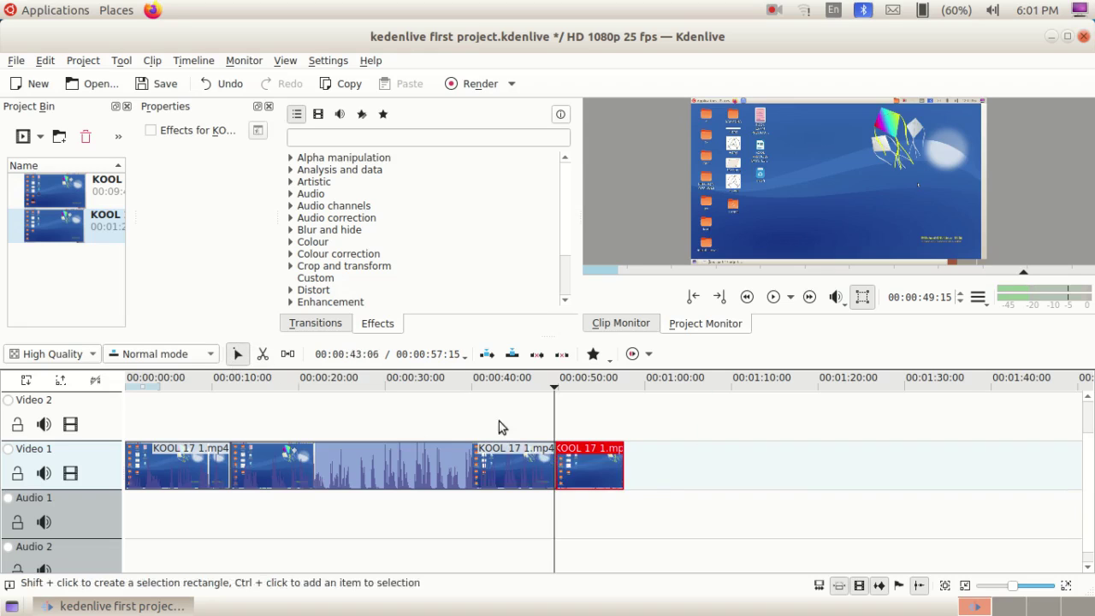
right_click(600, 477)
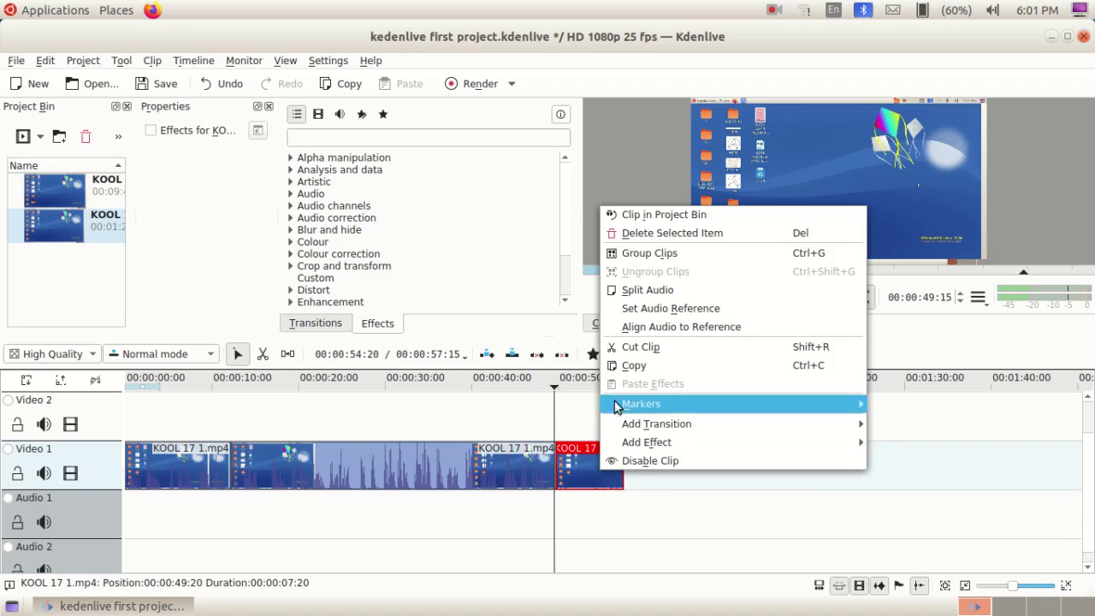
click(683, 234)
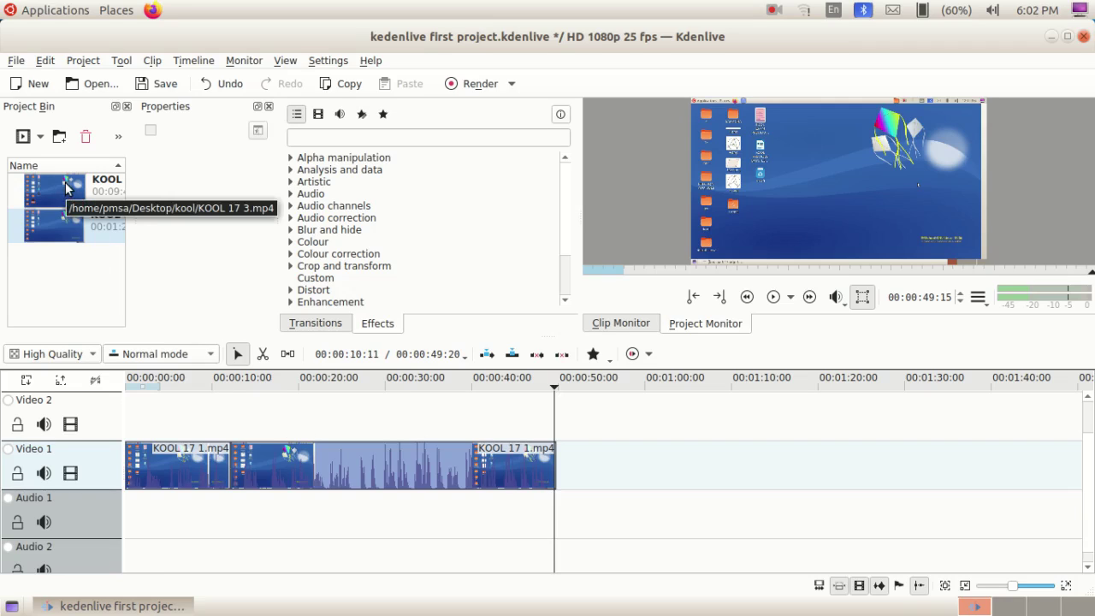
Place the KOOL 17 3.mp4 clip on Video 2, starting where the last Video 1 clip ends.
drag(54, 185, 562, 406)
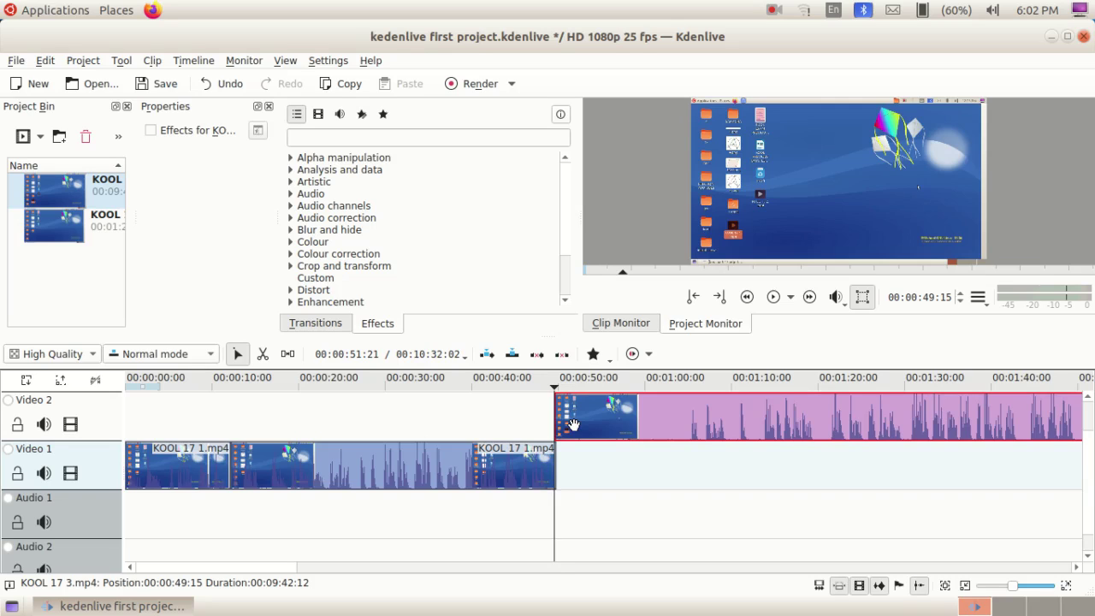
drag(616, 419, 609, 466)
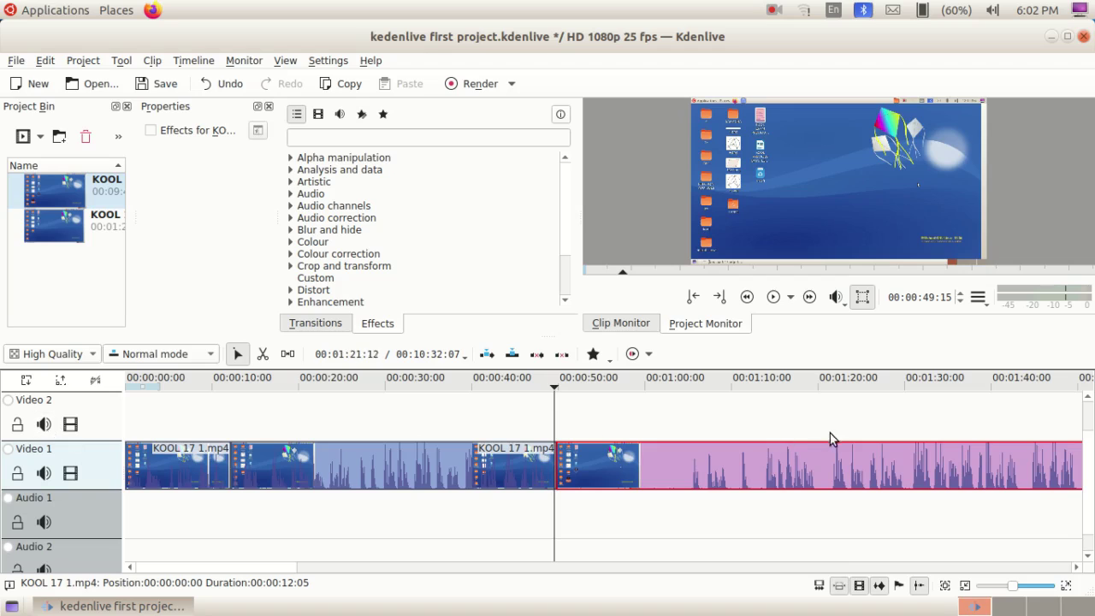
mouse_move(598, 442)
mouse_down()
mouse_move(608, 425)
mouse_move(596, 425)
mouse_up()
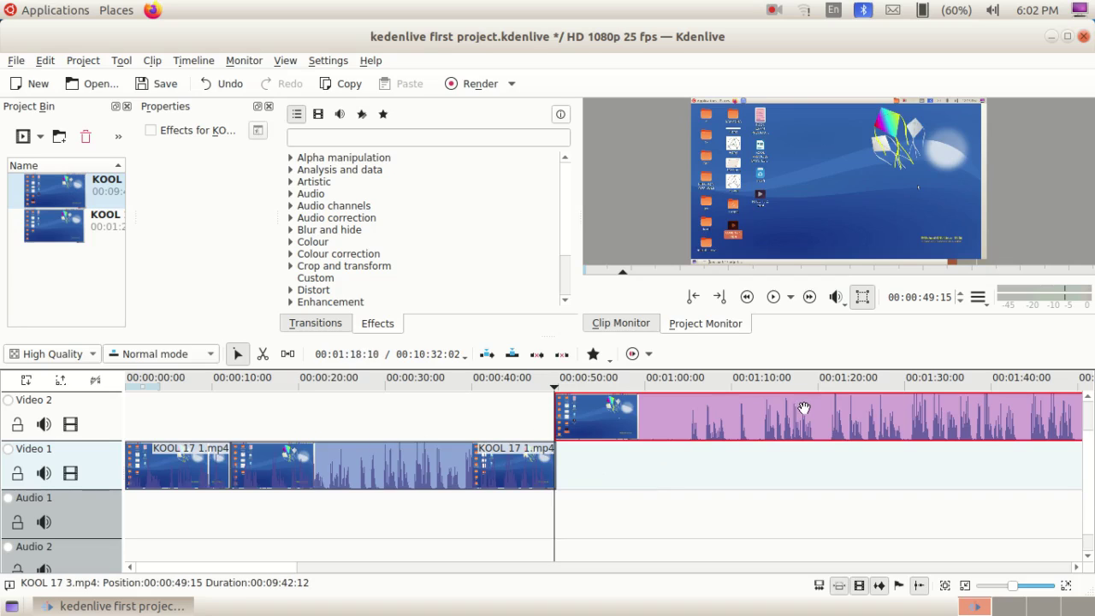
Play the opening of the Video 2 clip and split it at about 1:04, just before its audio starts.
click(540, 392)
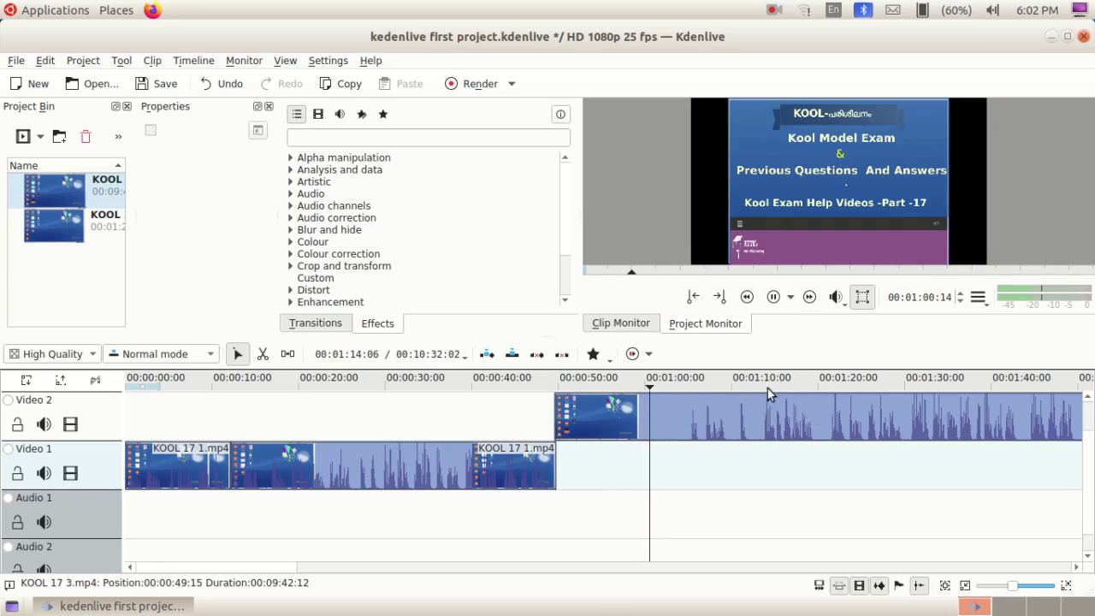
click(775, 299)
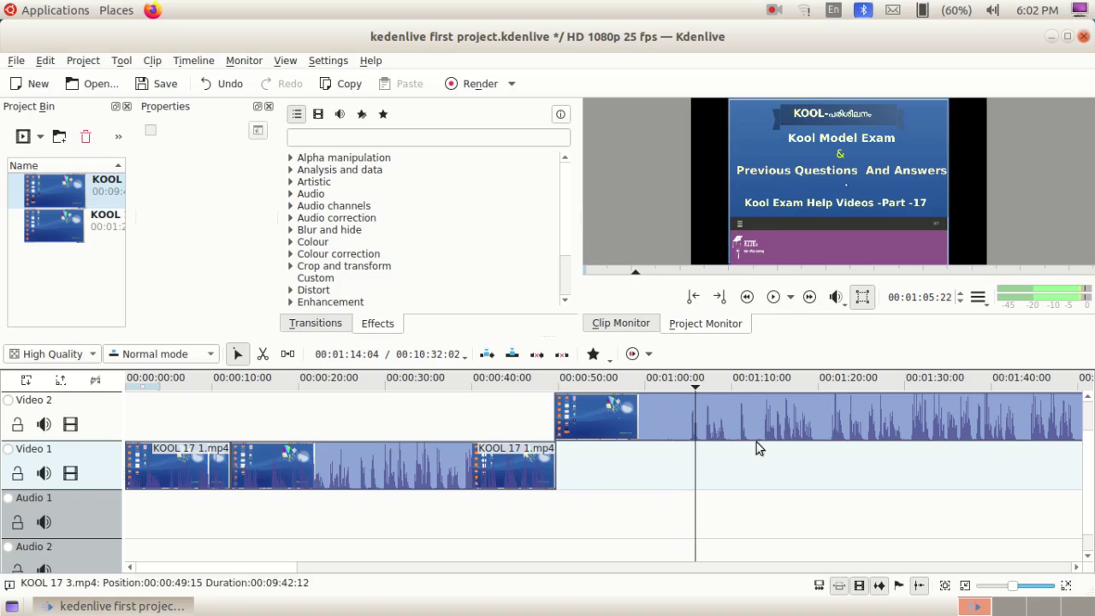
click(262, 355)
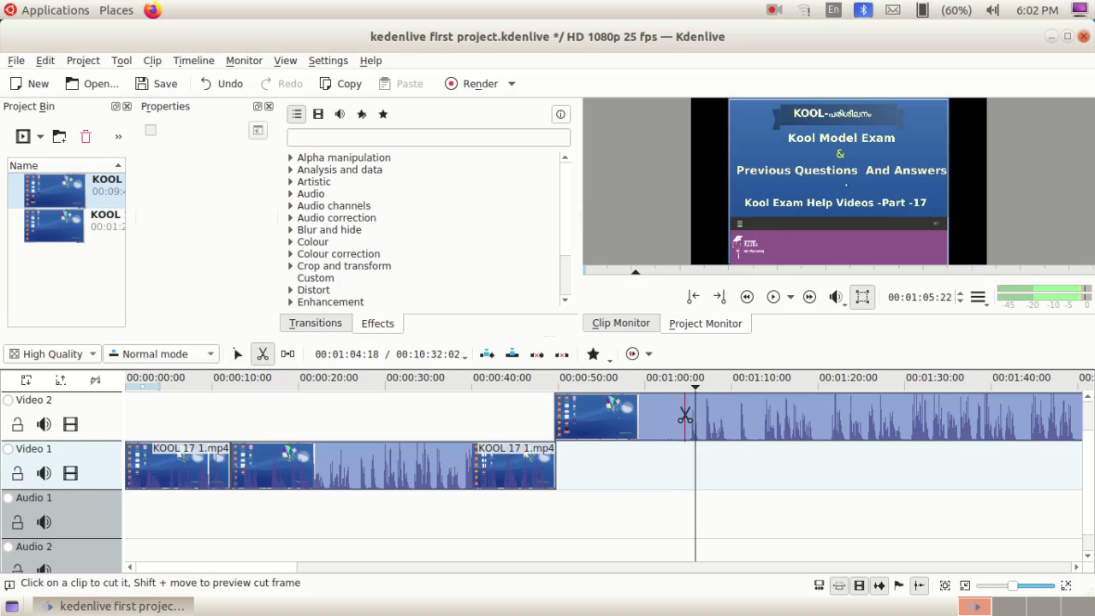
click(685, 419)
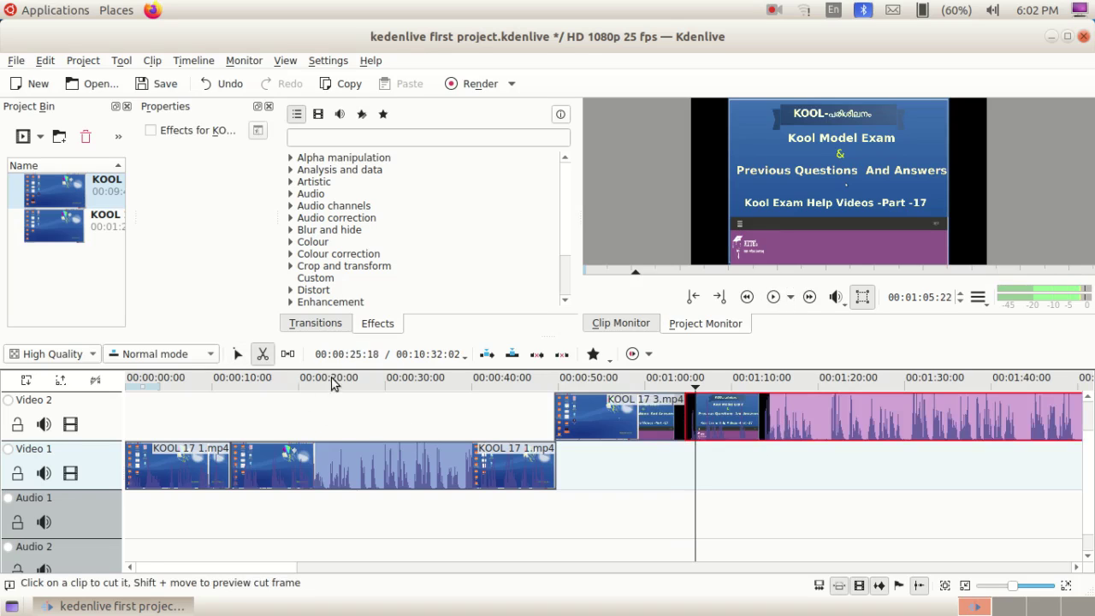
Delete the silent opening piece on Video 2 and move the remaining piece back to where the Video 1 clips end.
click(237, 354)
click(617, 431)
right_click(618, 431)
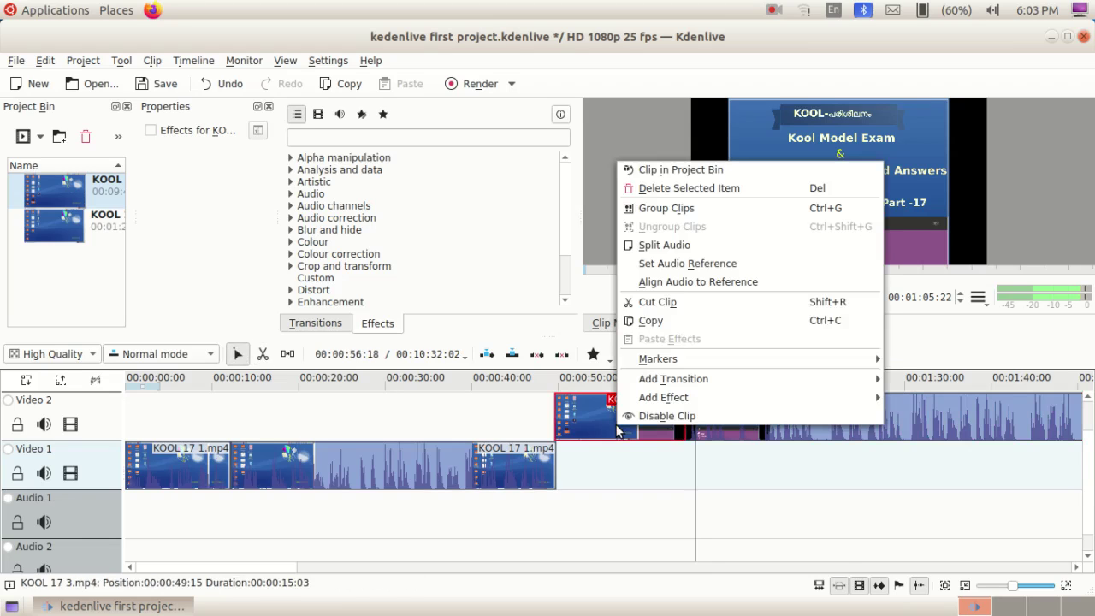
click(690, 188)
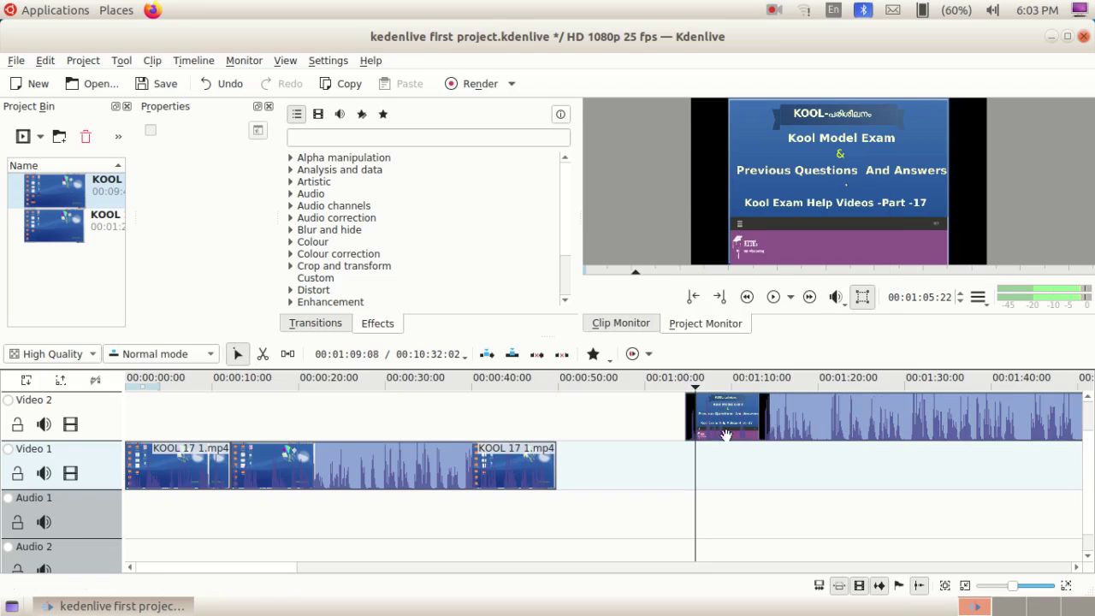
drag(726, 420, 601, 417)
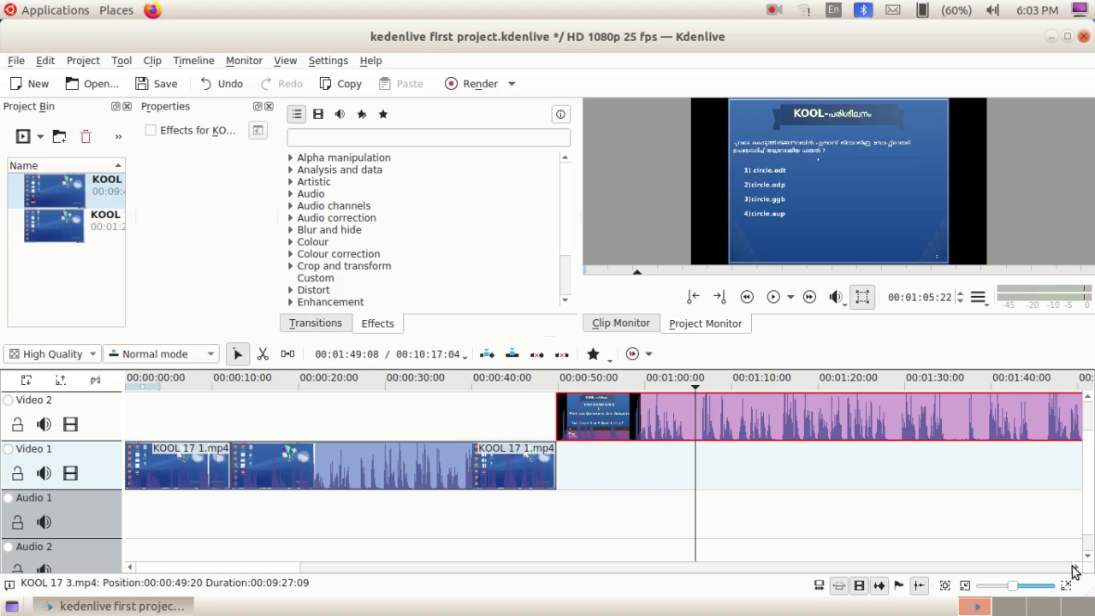
Split the Video 2 clip at about 1:36 and delete everything after the cut.
scroll(1075, 572, right, 10)
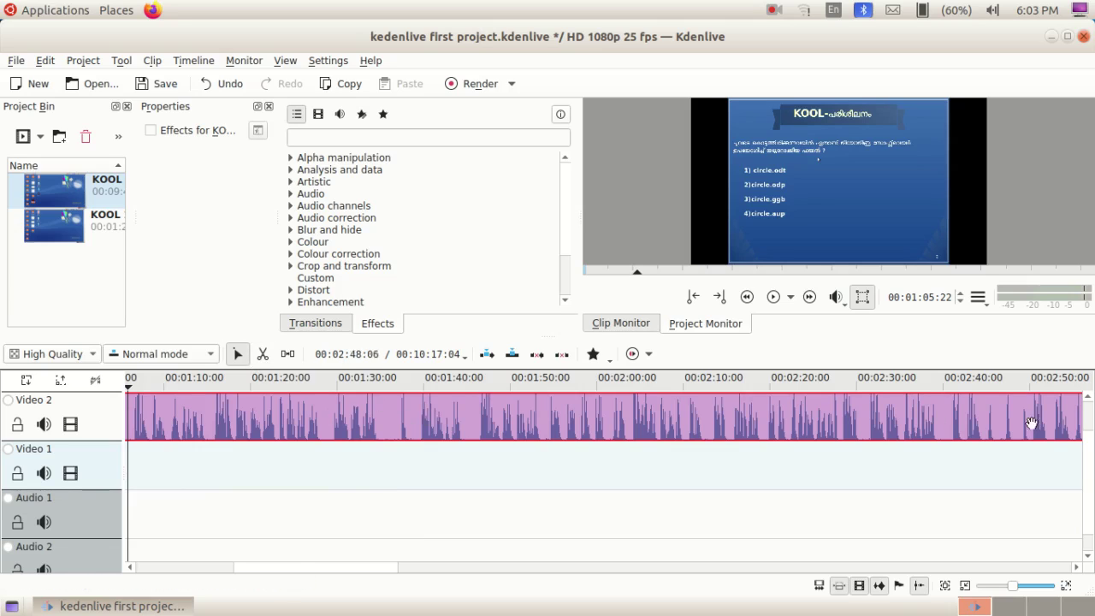
click(262, 355)
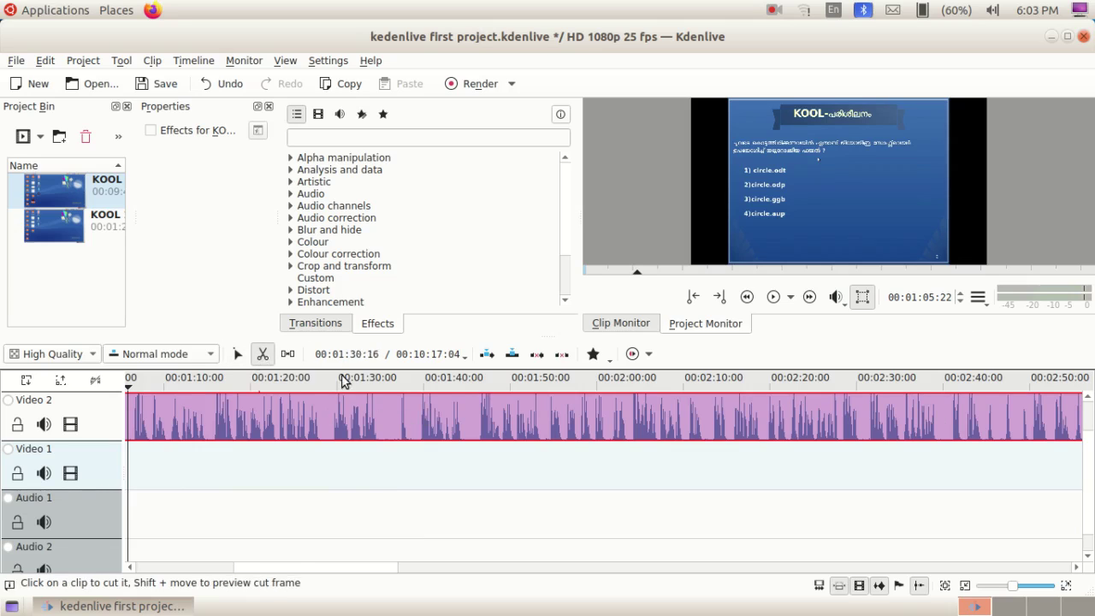
click(390, 416)
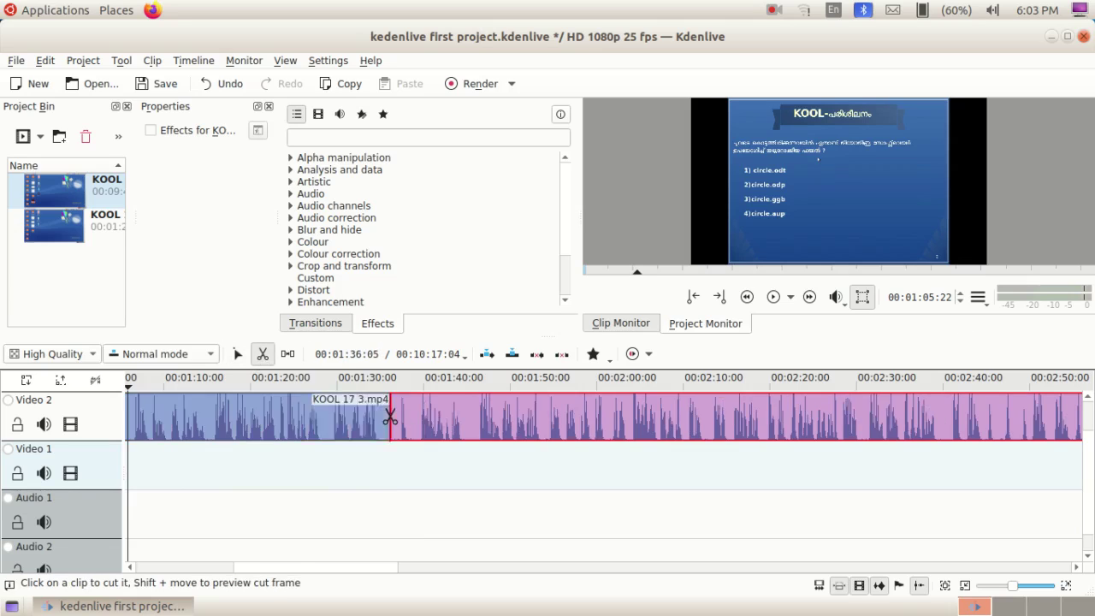
click(238, 355)
right_click(488, 414)
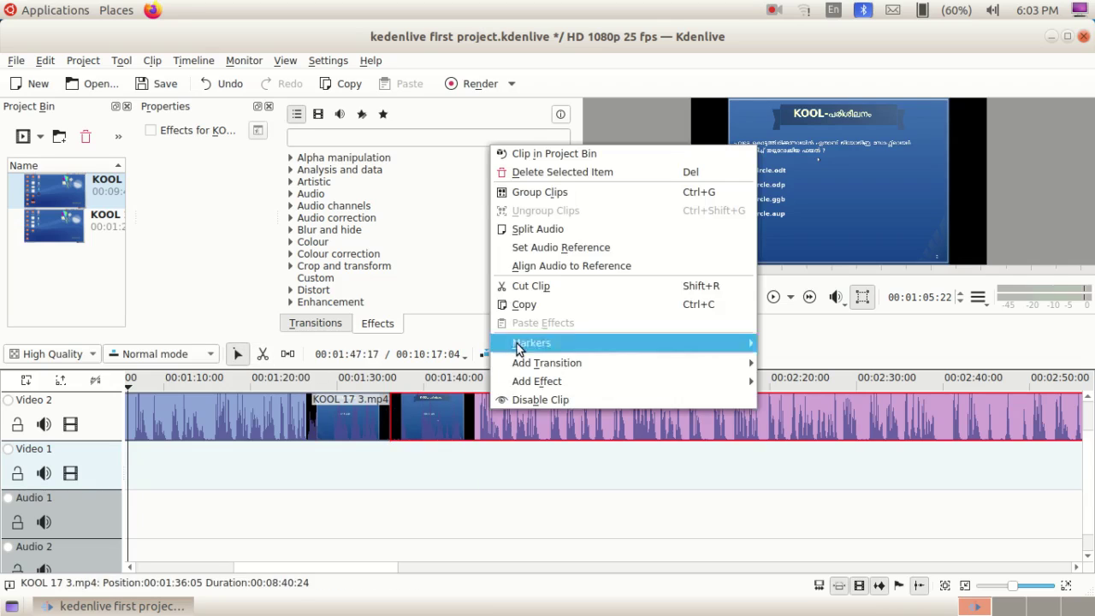
click(558, 175)
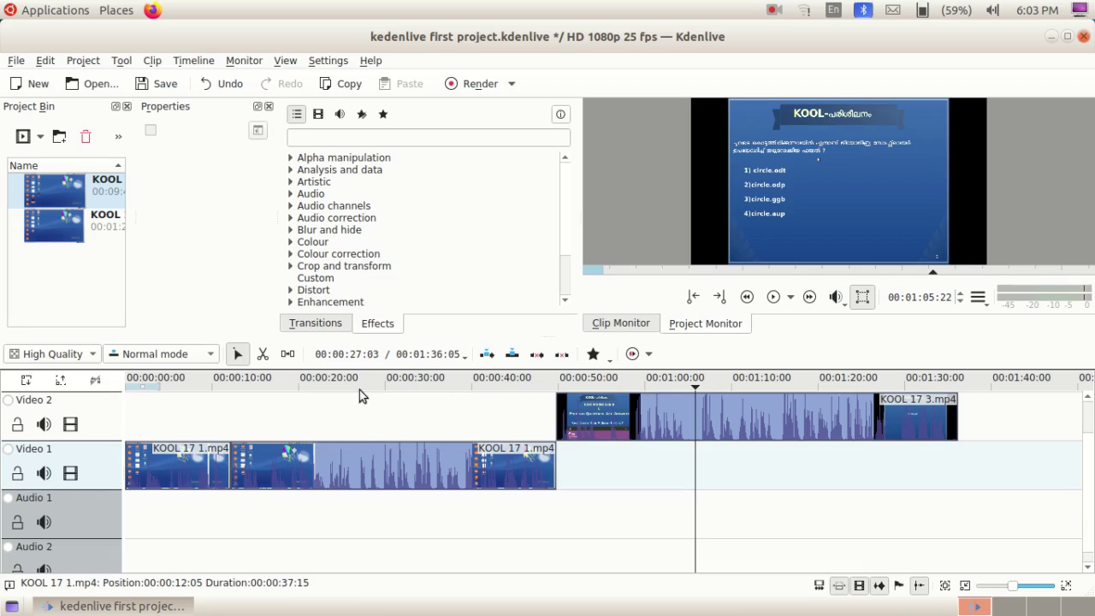
Play the timeline across the join from about 40 seconds to about 1:20, and save the project.
click(478, 395)
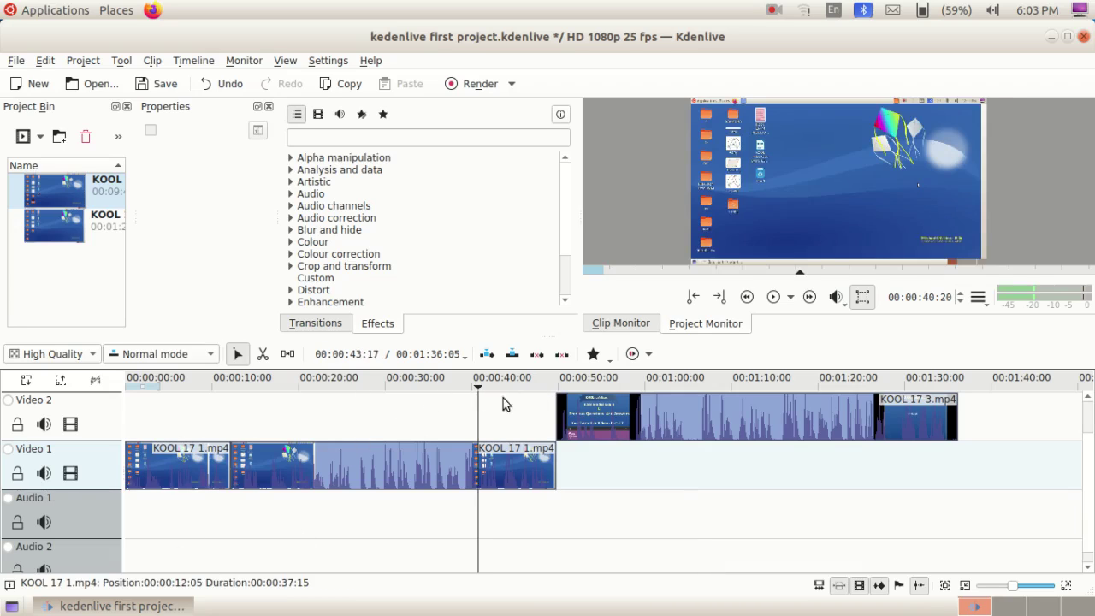
click(769, 306)
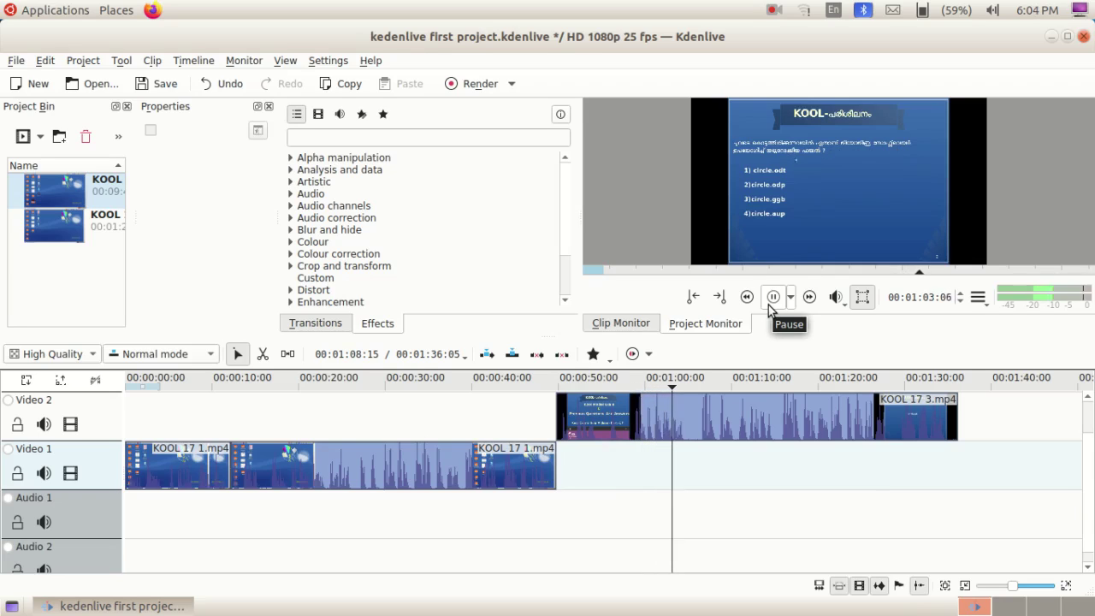
click(770, 301)
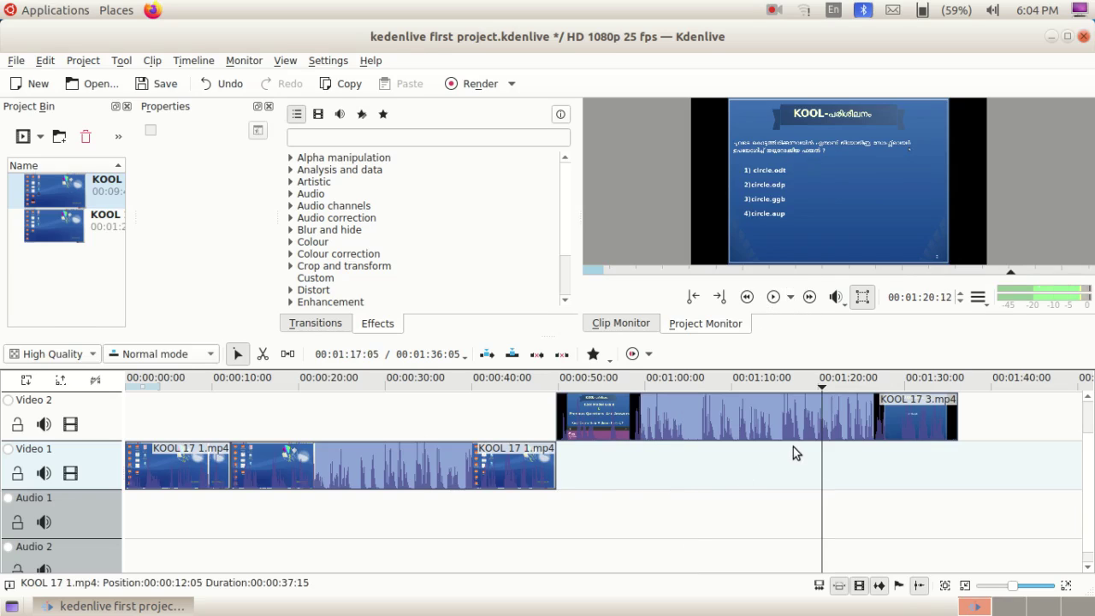
click(15, 60)
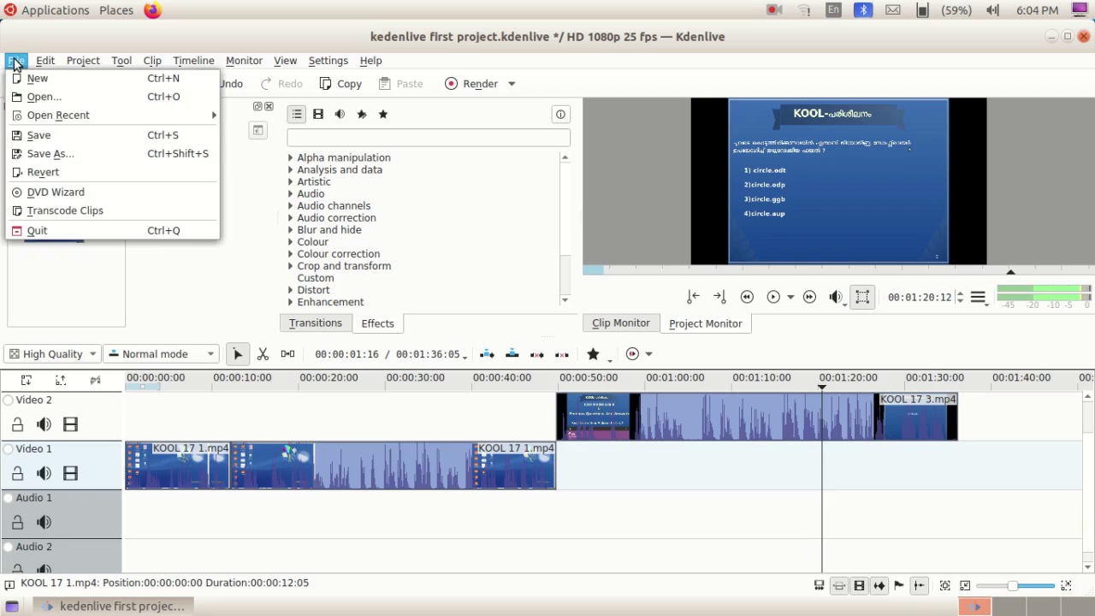
click(47, 140)
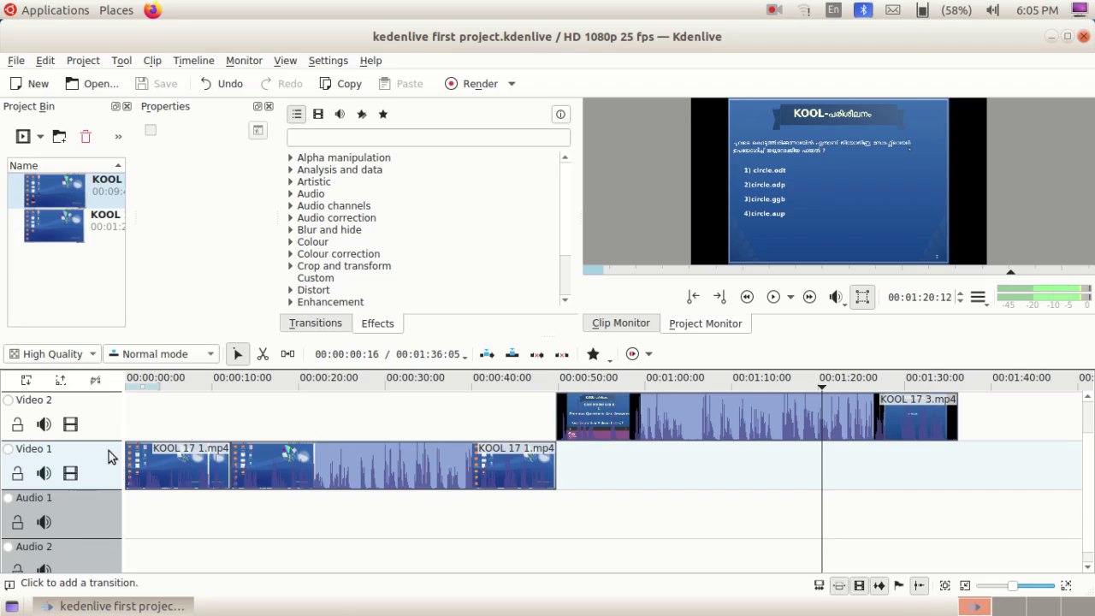
Split the audio of the first Video 1 clip onto the Audio 1 track.
click(178, 460)
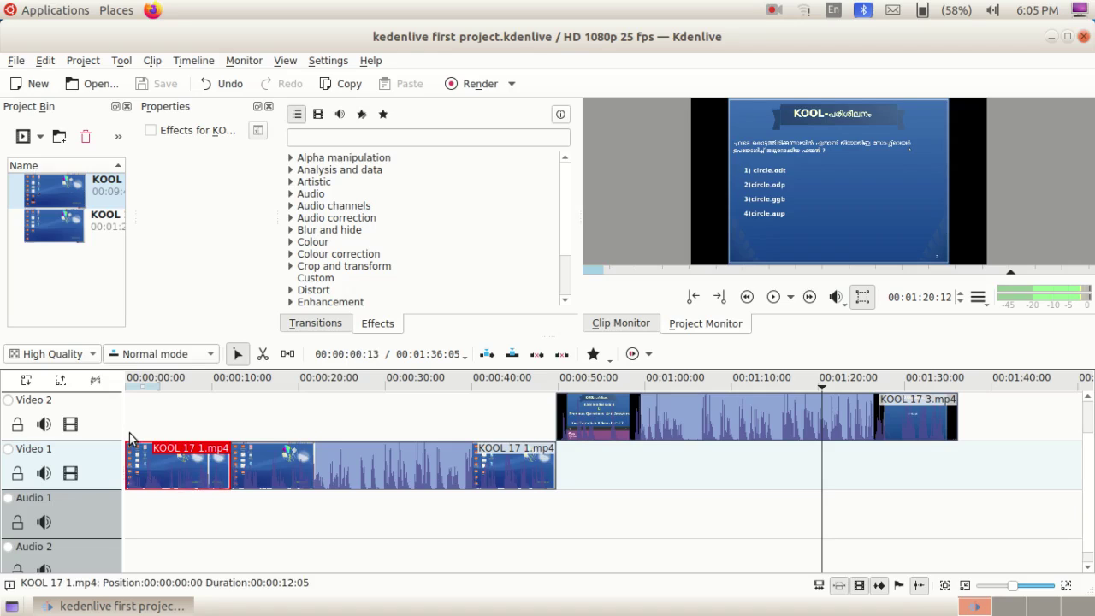
right_click(175, 471)
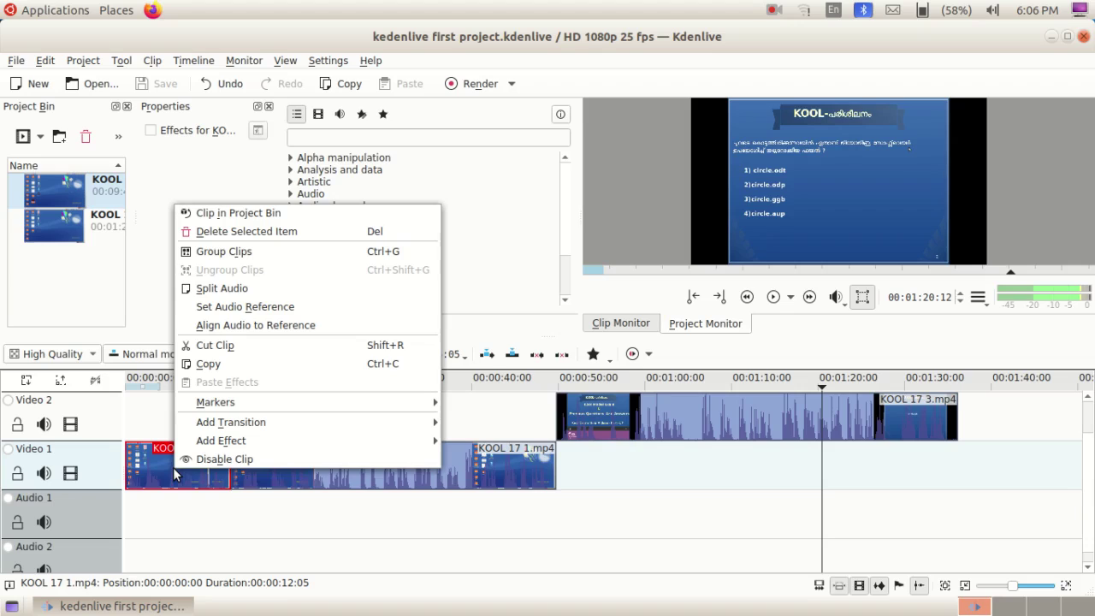
click(248, 289)
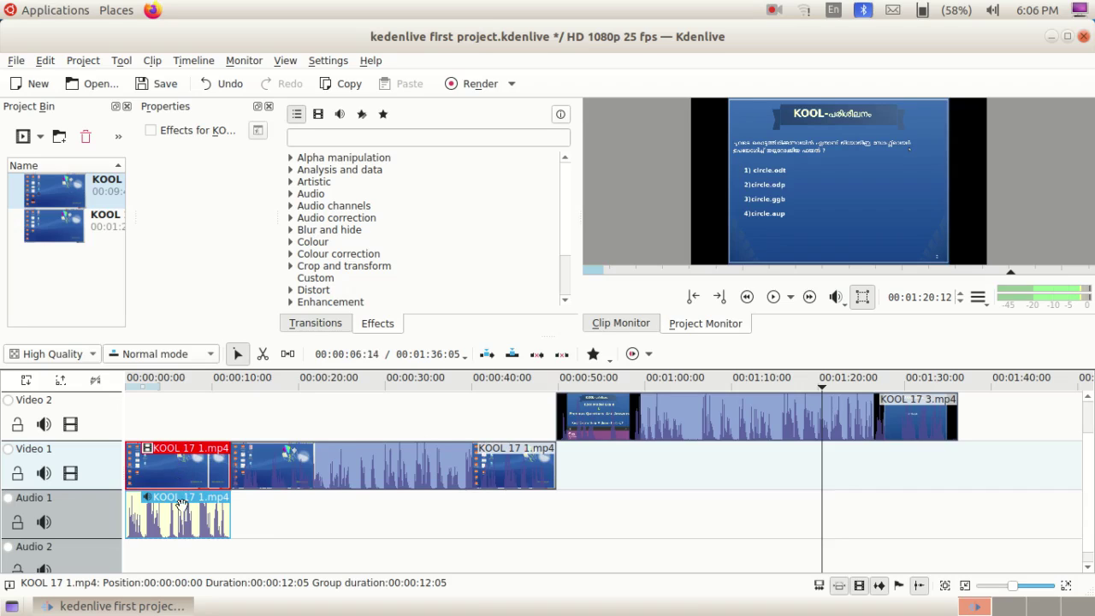
Ungroup the first Video 1 clip from its separated audio and select the audio clip on Audio 1.
right_click(161, 465)
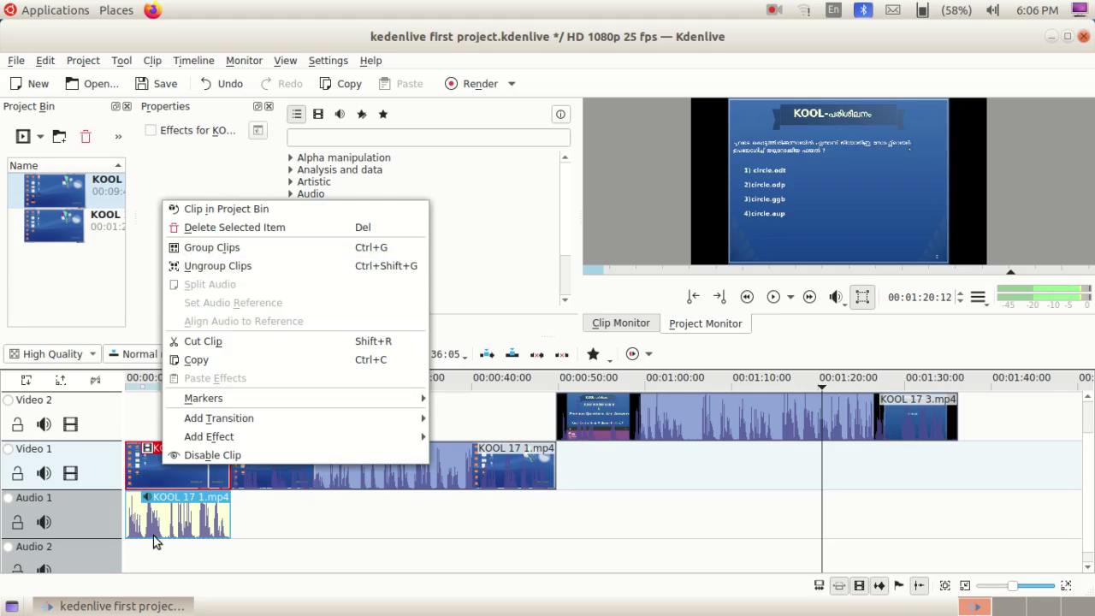
click(244, 268)
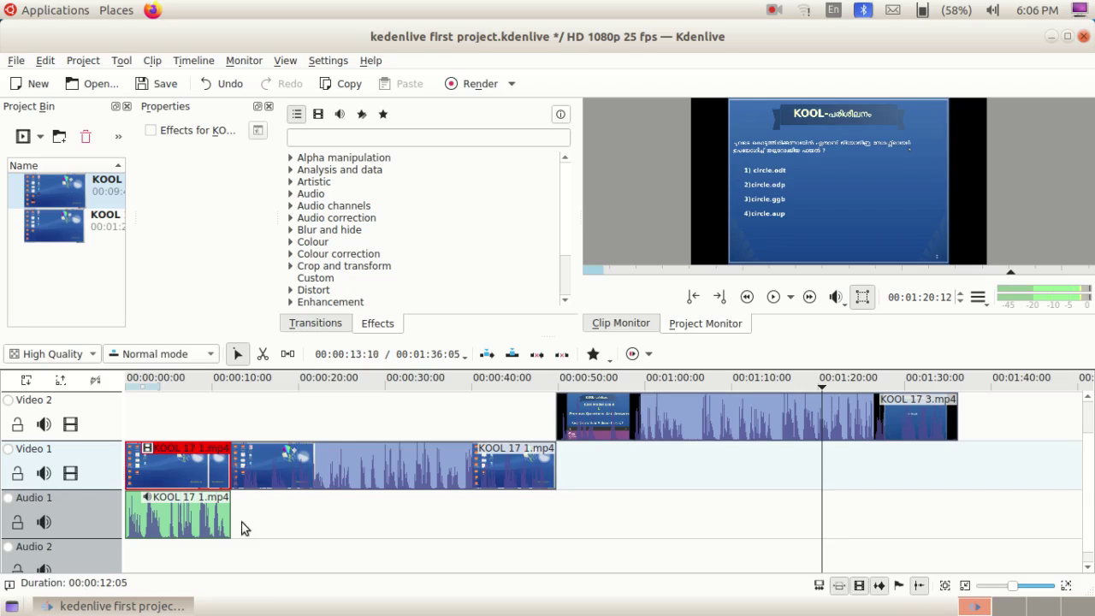
click(167, 525)
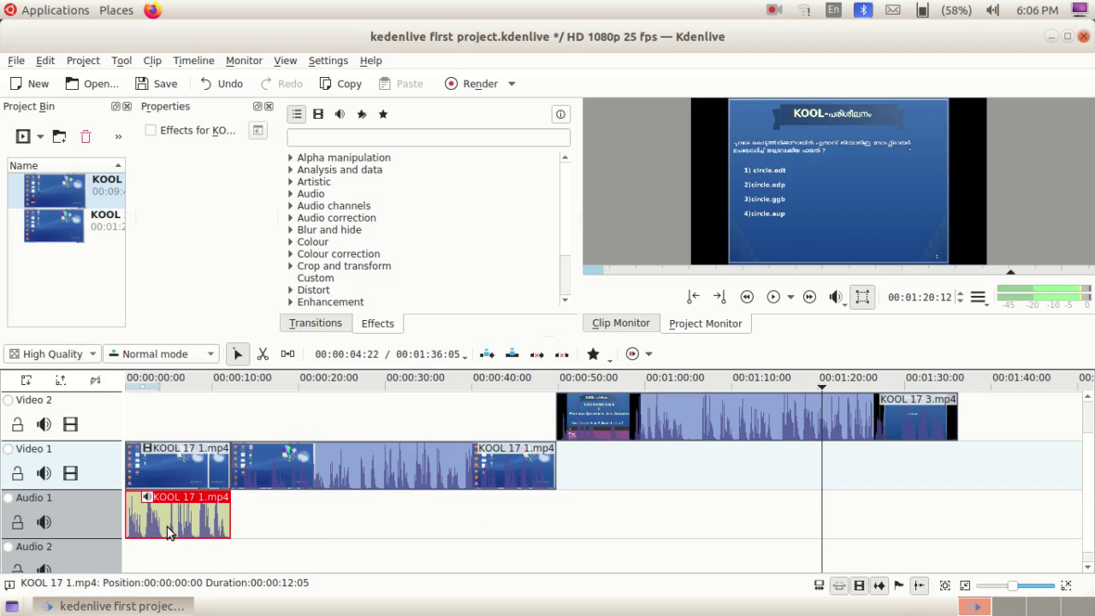
Delete the separated audio clip of the first Video 1 clip from the Audio 1 track.
right_click(167, 528)
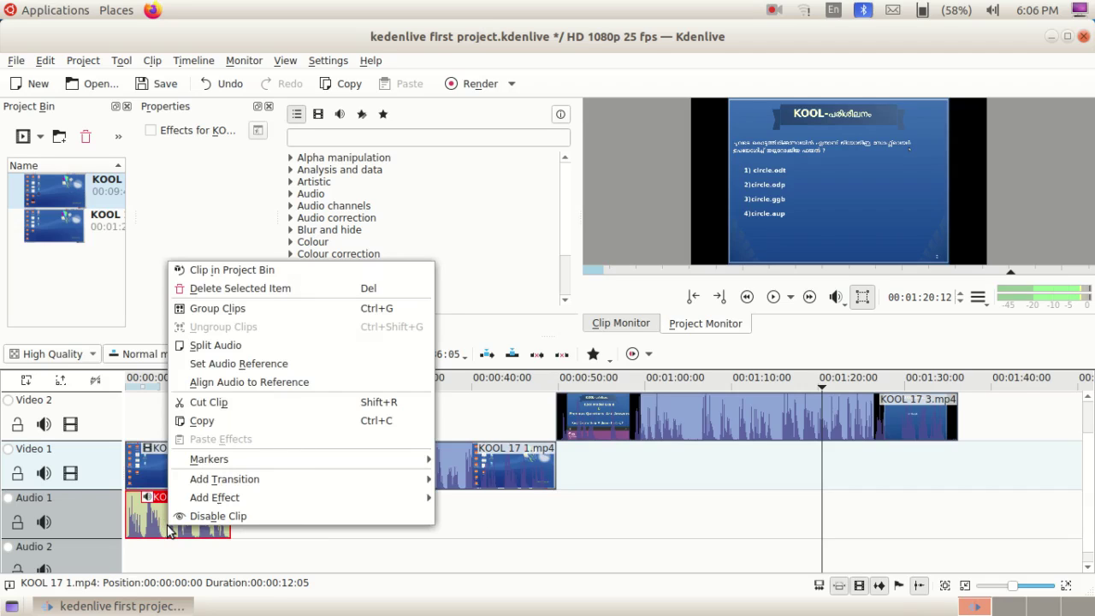
click(263, 289)
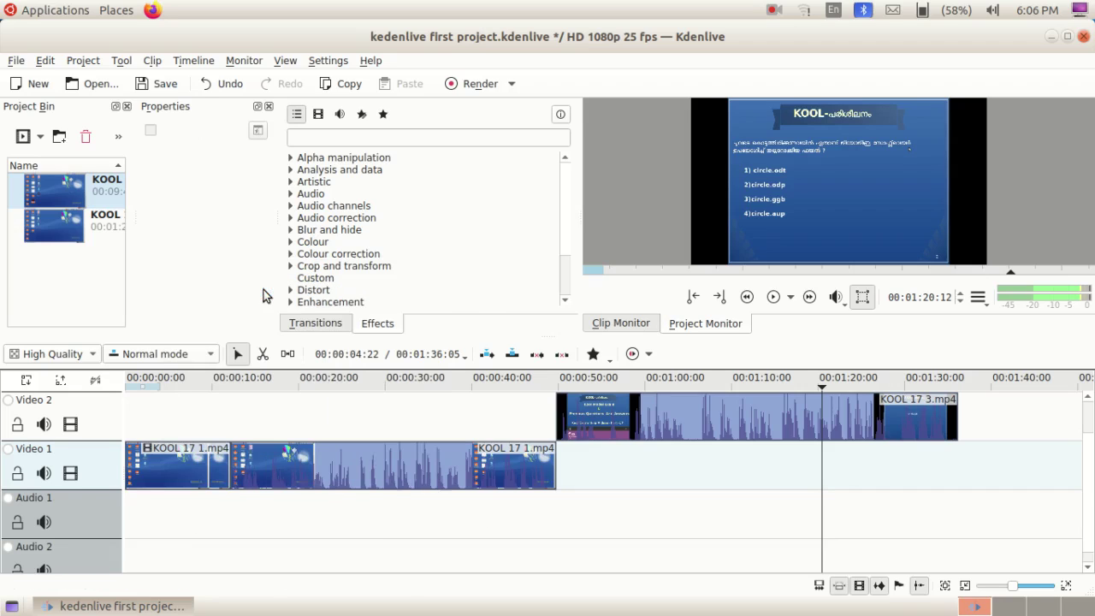
Play the timeline from the start to about 11 seconds to check the muted first clip, and save the project.
click(128, 432)
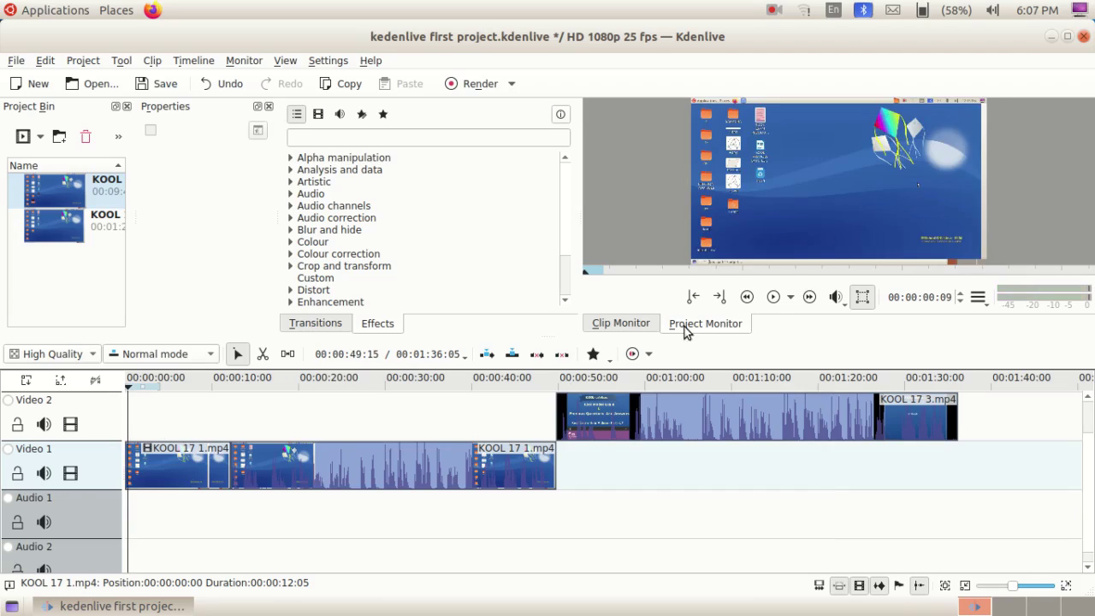
click(771, 298)
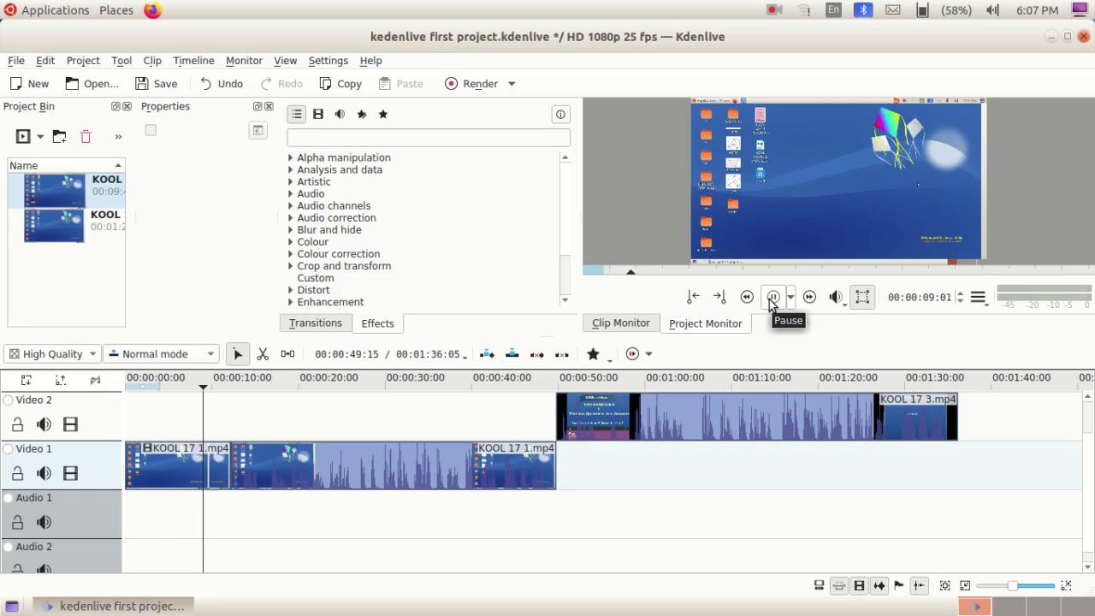
click(773, 299)
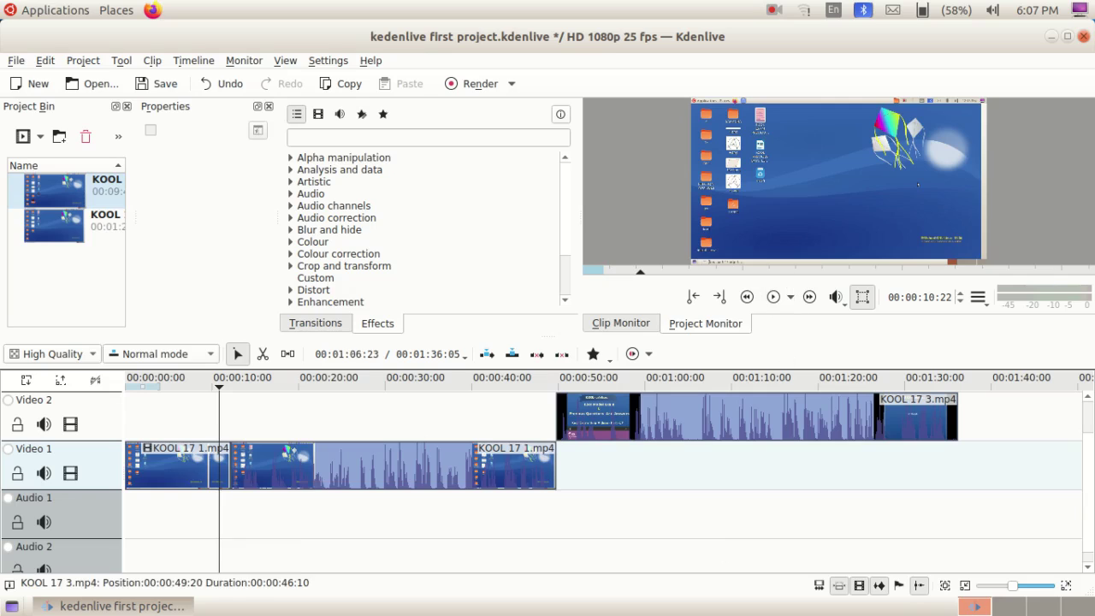
click(15, 61)
click(34, 137)
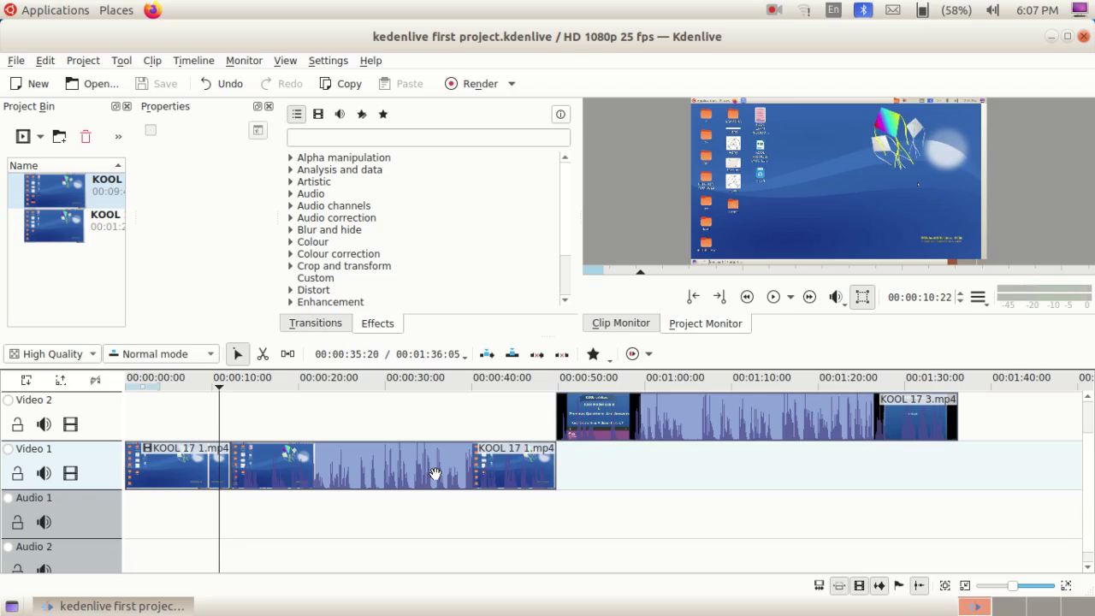
right_click(161, 473)
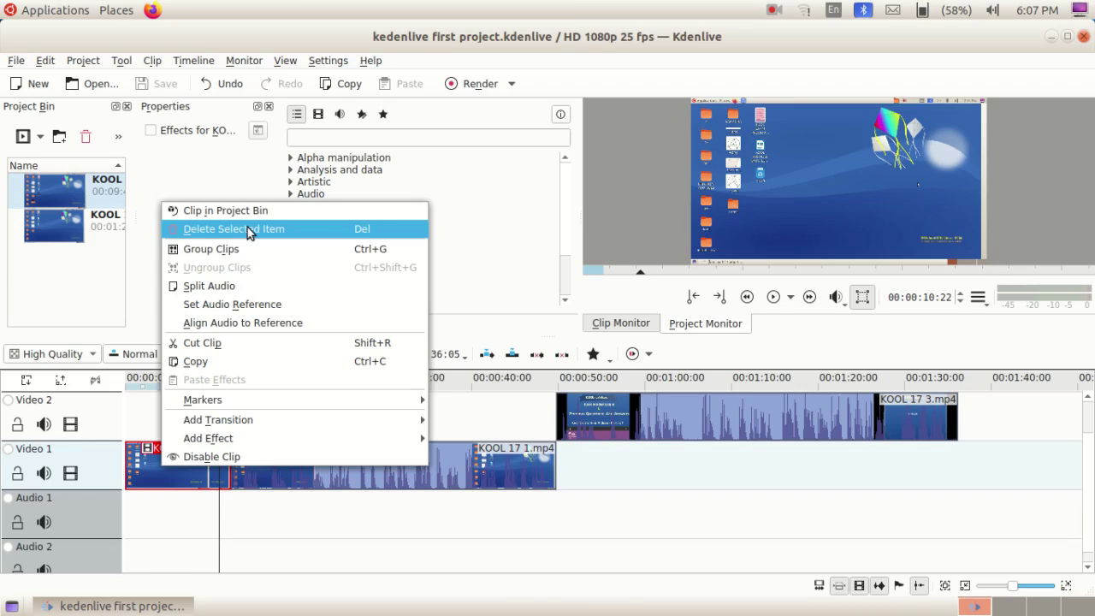
click(478, 242)
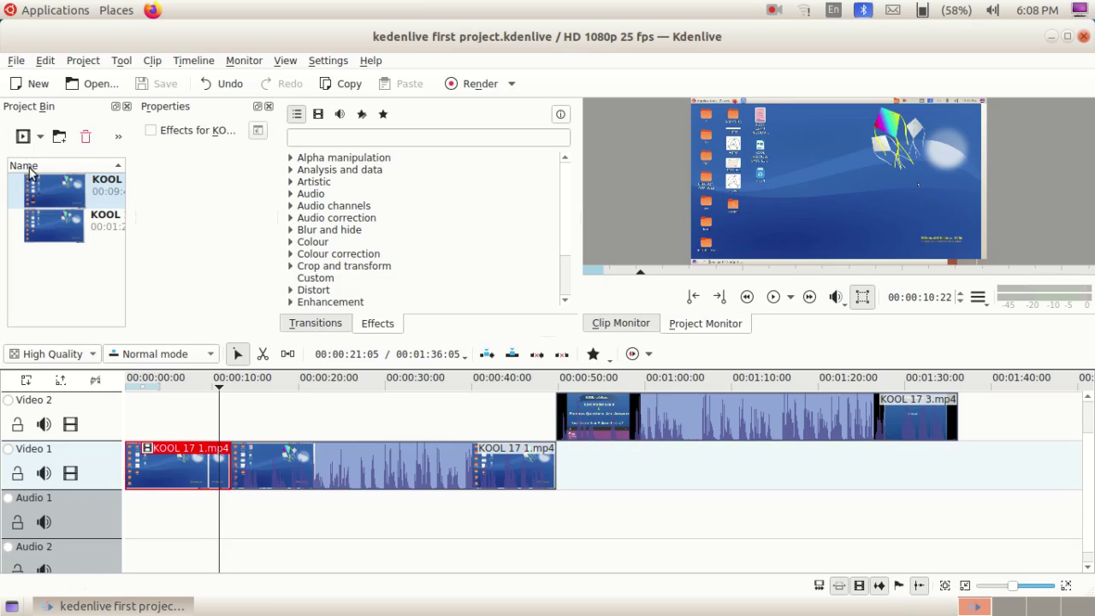
Import Barton Springs - Bird Creek.mp3 from the kool folder and place it at the start of the Audio 1 track.
click(23, 137)
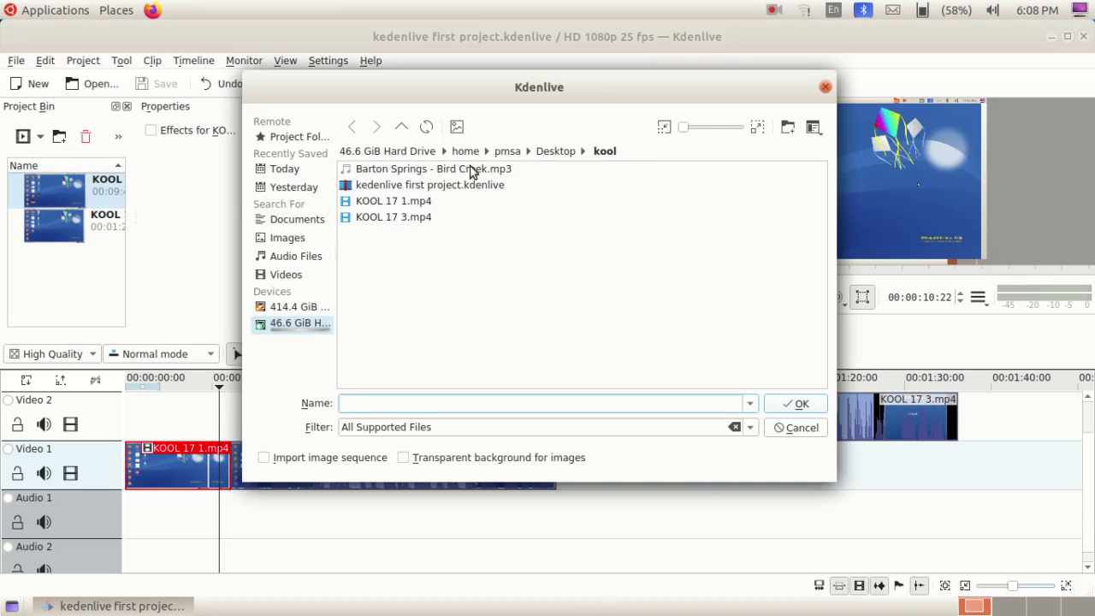
click(407, 175)
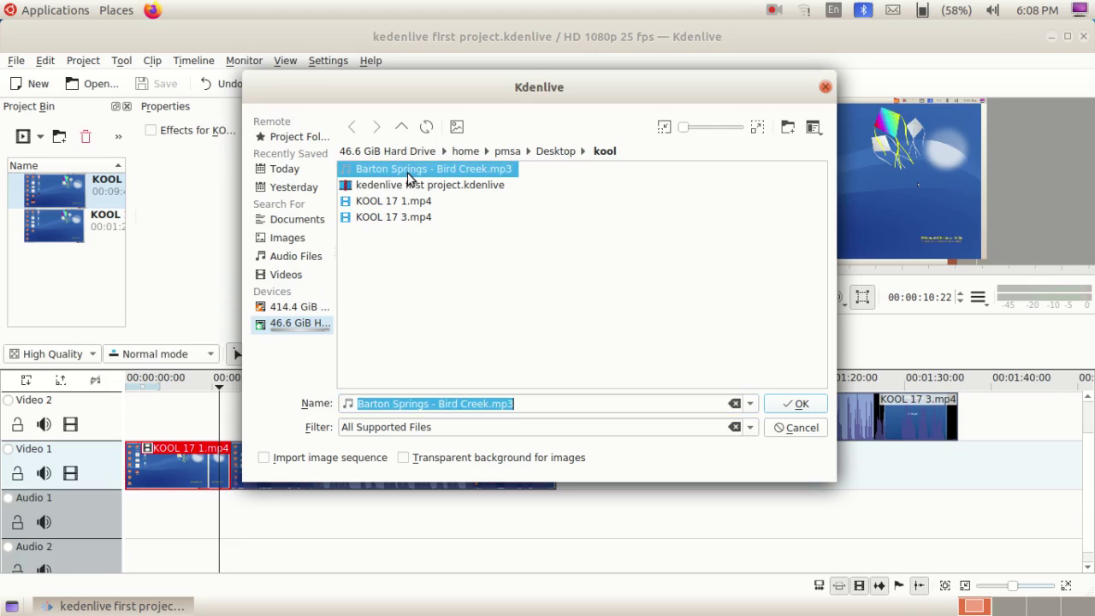
click(794, 403)
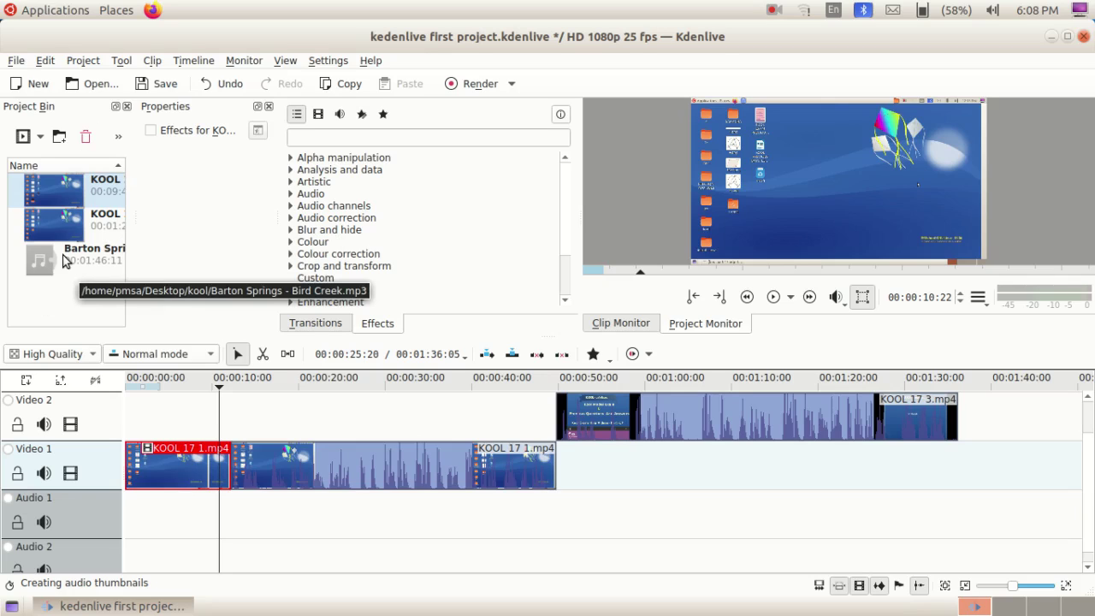
drag(62, 260, 128, 522)
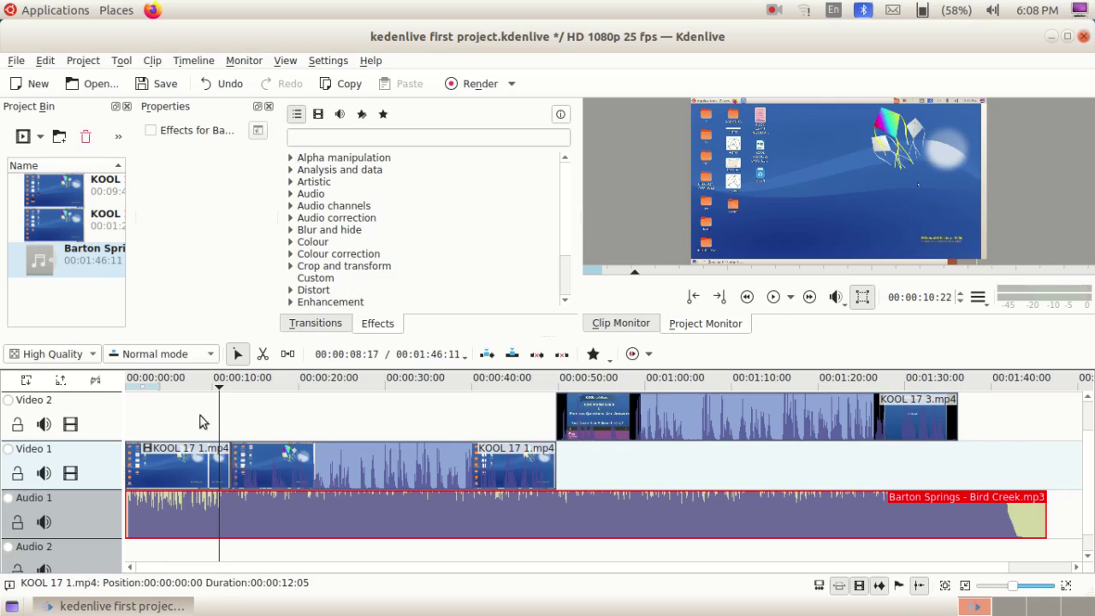
Split the music clip on Audio 1 at the end of the first Video 1 clip, 00:00:12:05, and delete the part after the cut.
click(262, 357)
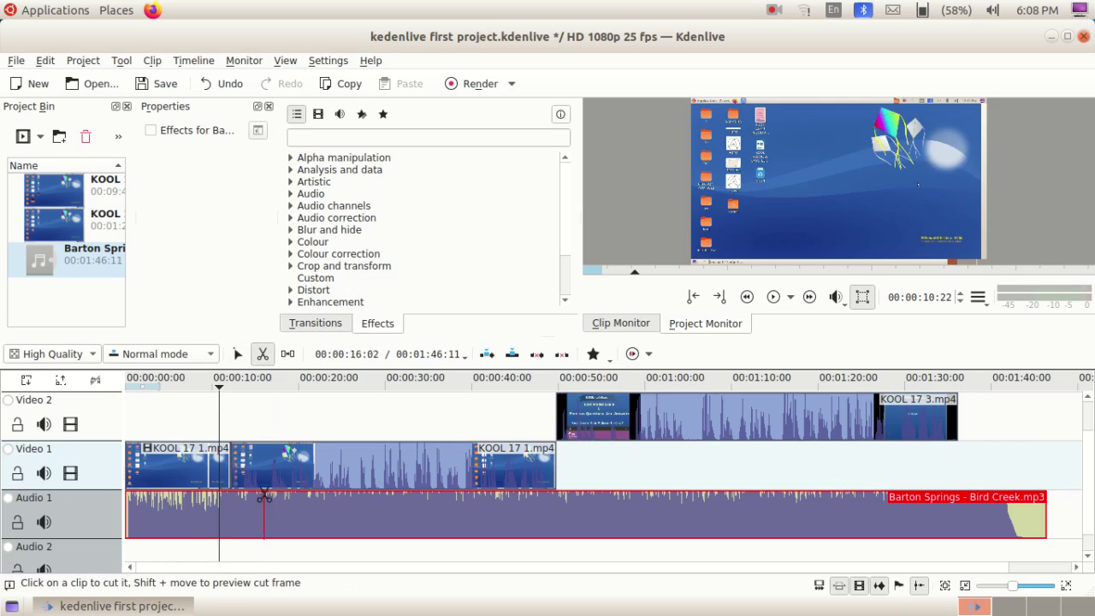
click(230, 521)
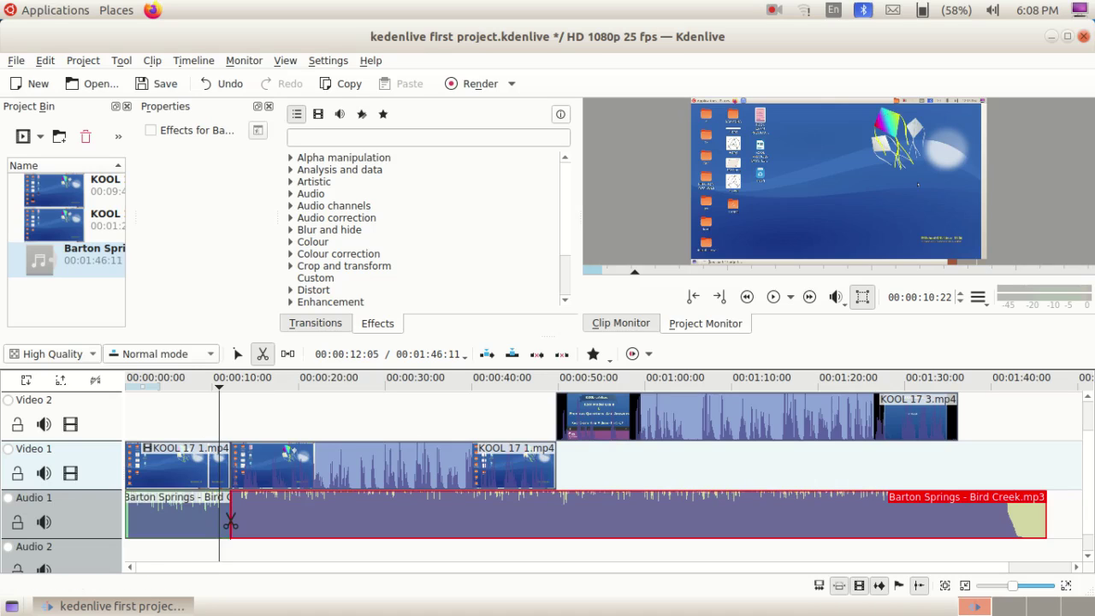
click(238, 353)
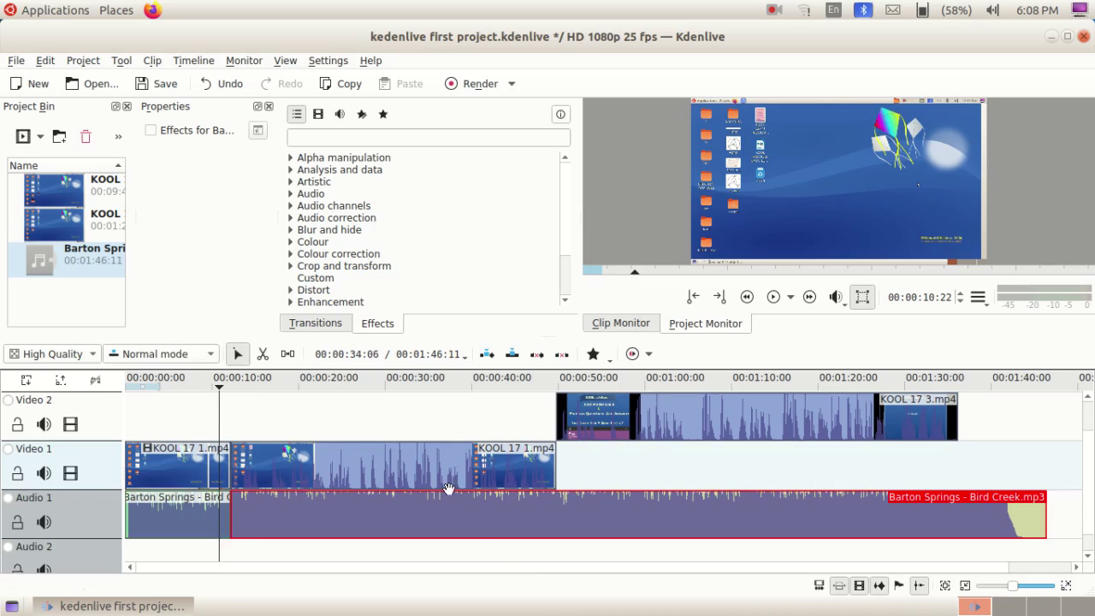
right_click(456, 519)
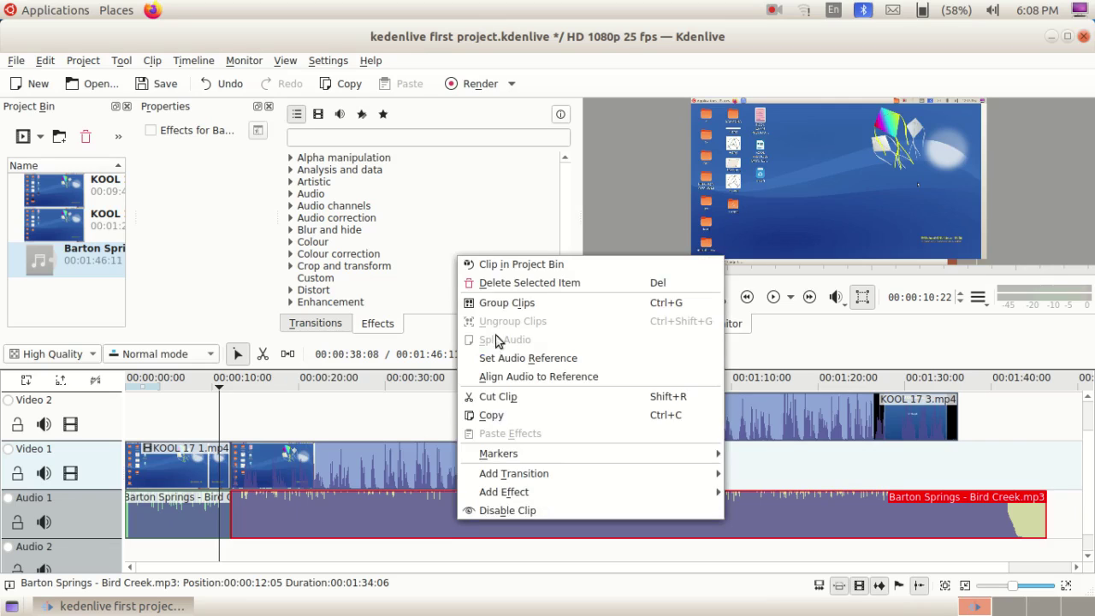
click(522, 285)
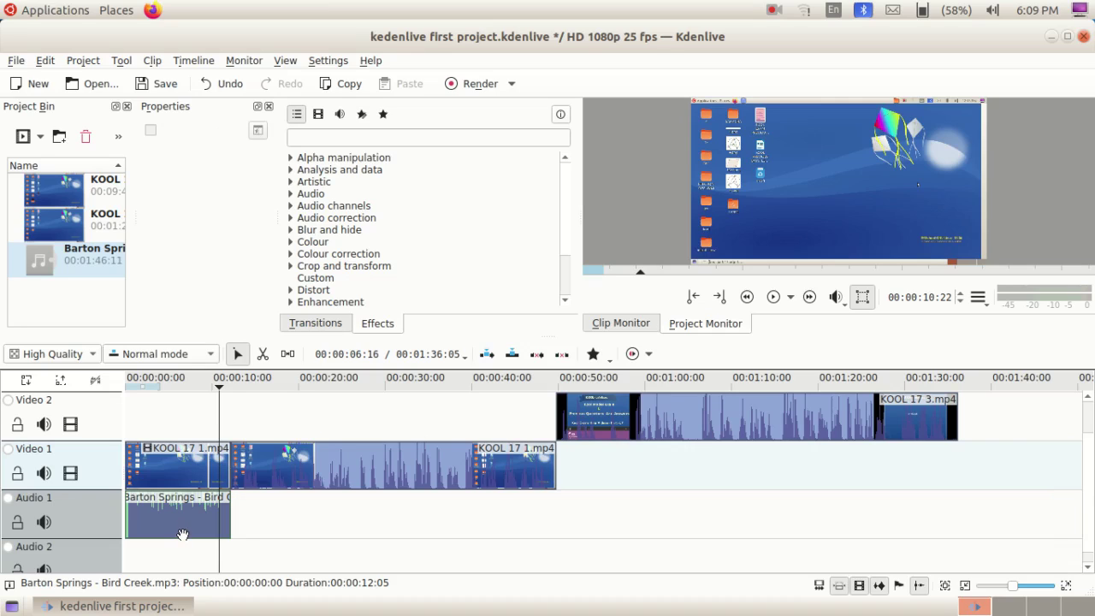
Play the first clip with its background music from the start to about 12 seconds, and save the project.
click(127, 427)
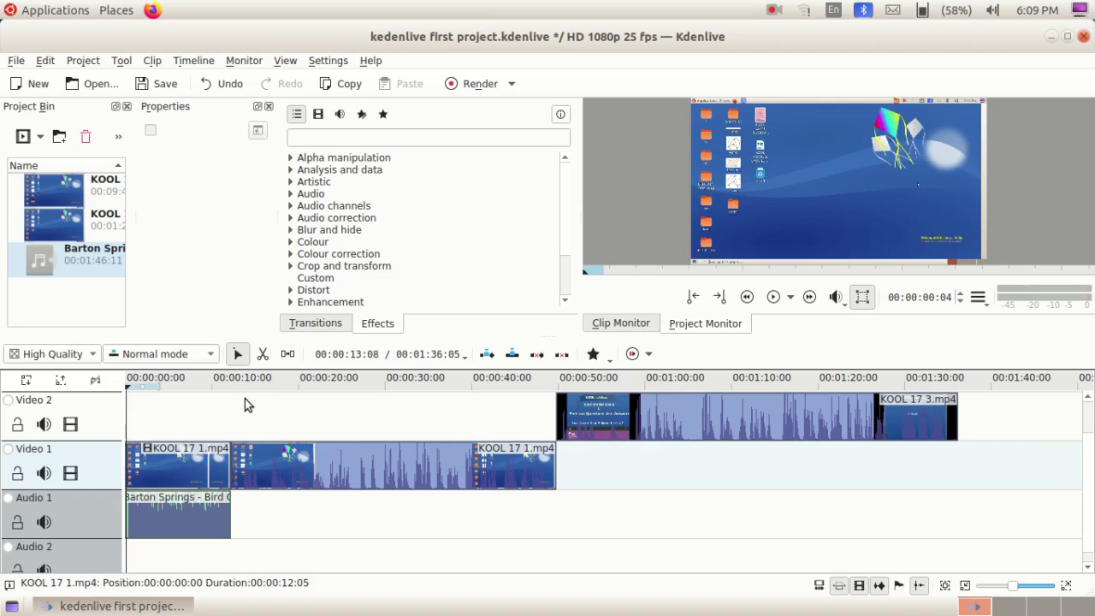
click(775, 298)
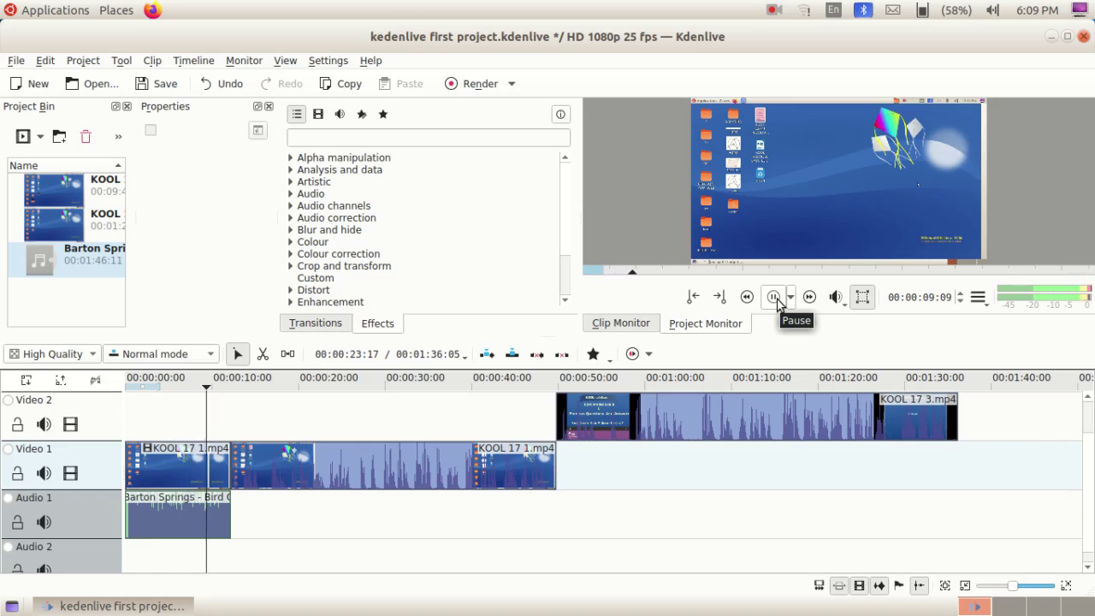
click(775, 298)
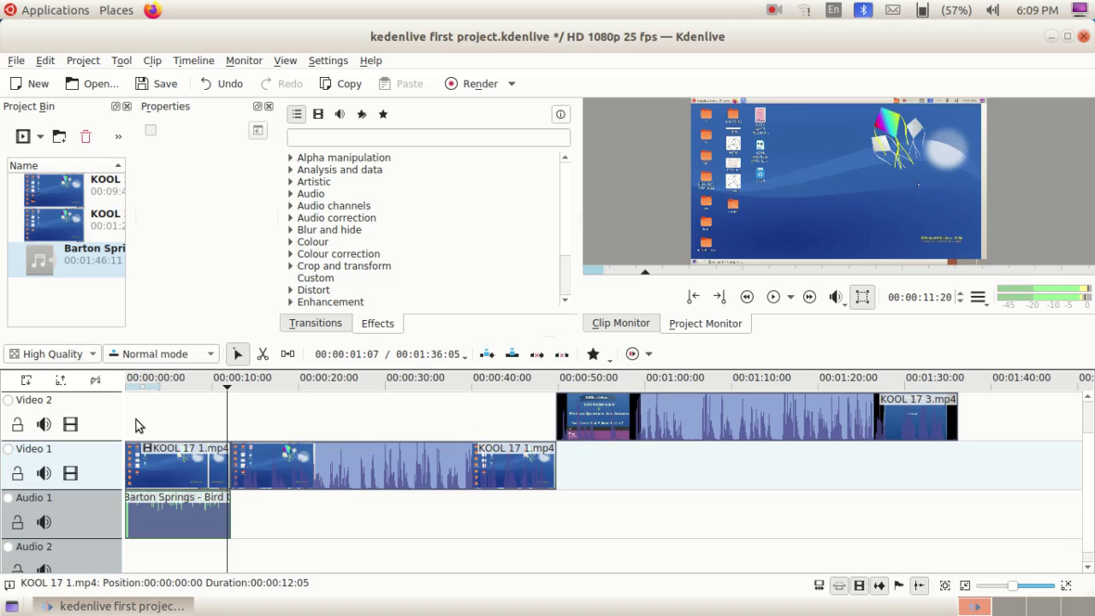
click(16, 61)
click(36, 136)
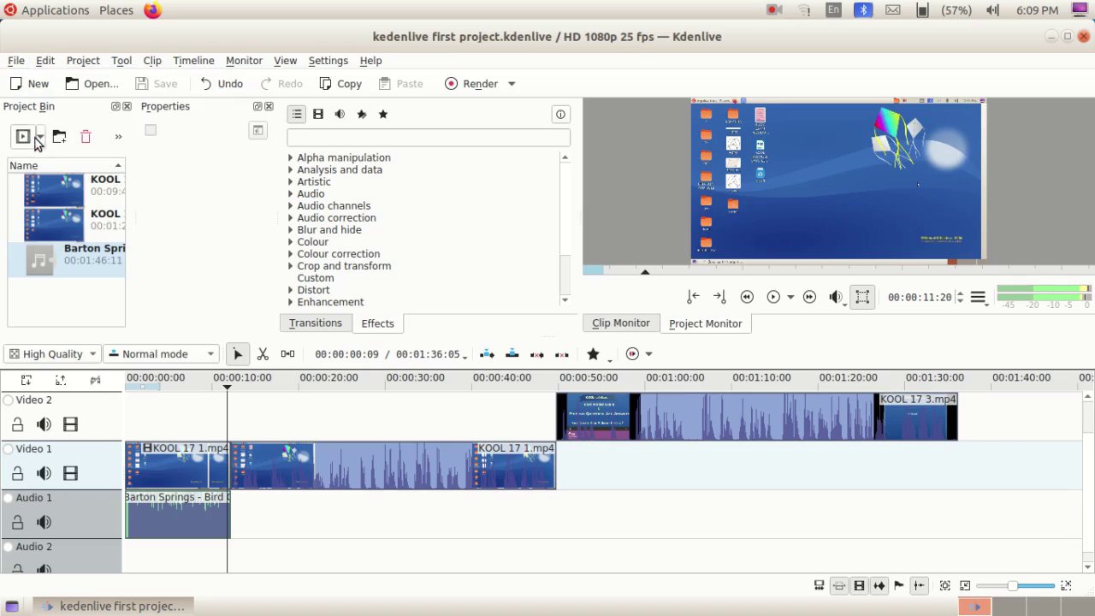
Group the first Video 1 clip with the music clip beneath it on Audio 1, and clear the selection.
click(181, 473)
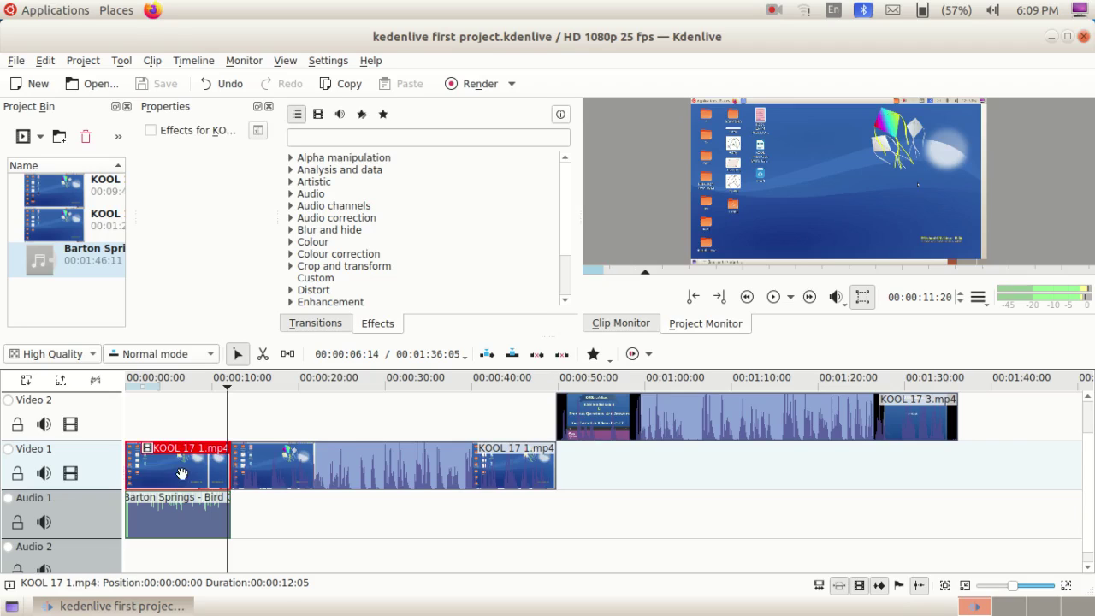
click(182, 508)
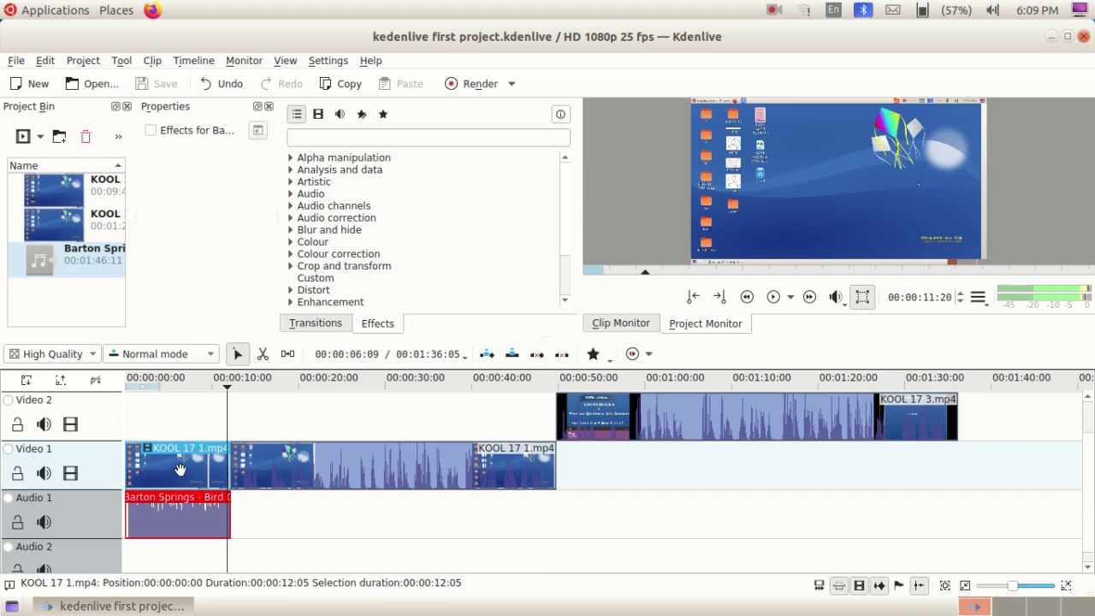
right_click(180, 469)
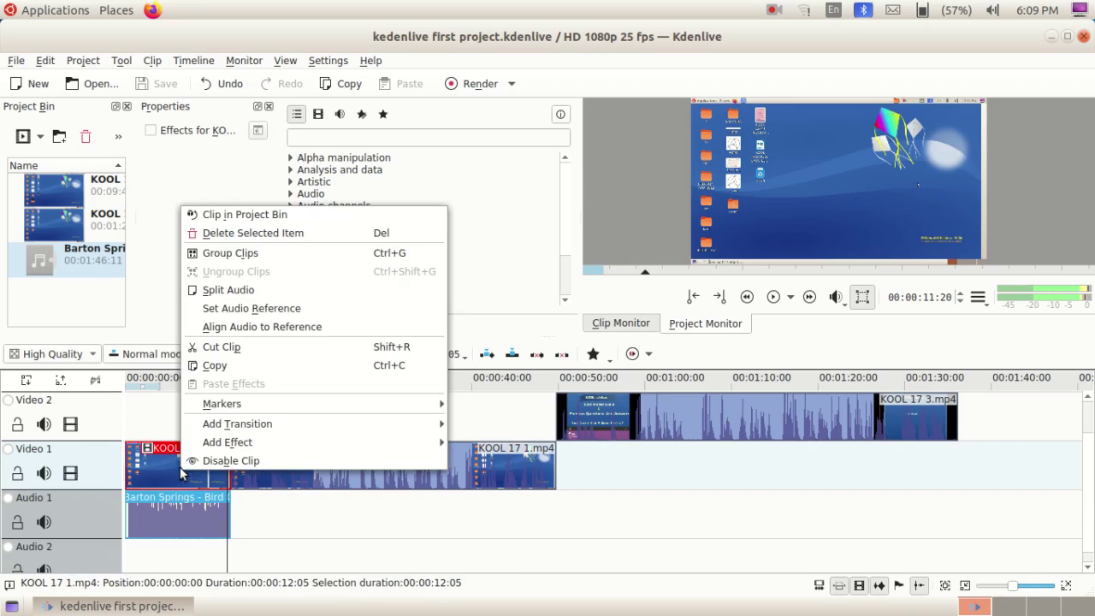
click(254, 257)
click(196, 424)
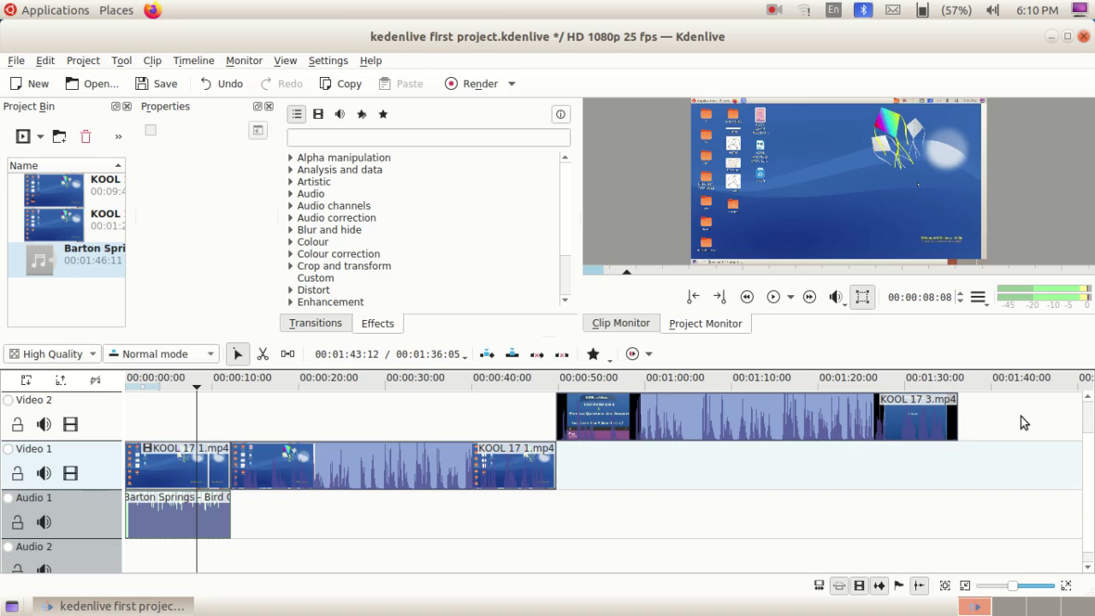
Minimize Kdenlive, check the saved project file in the desktop's kool folder, and minimize the folder window.
click(1052, 37)
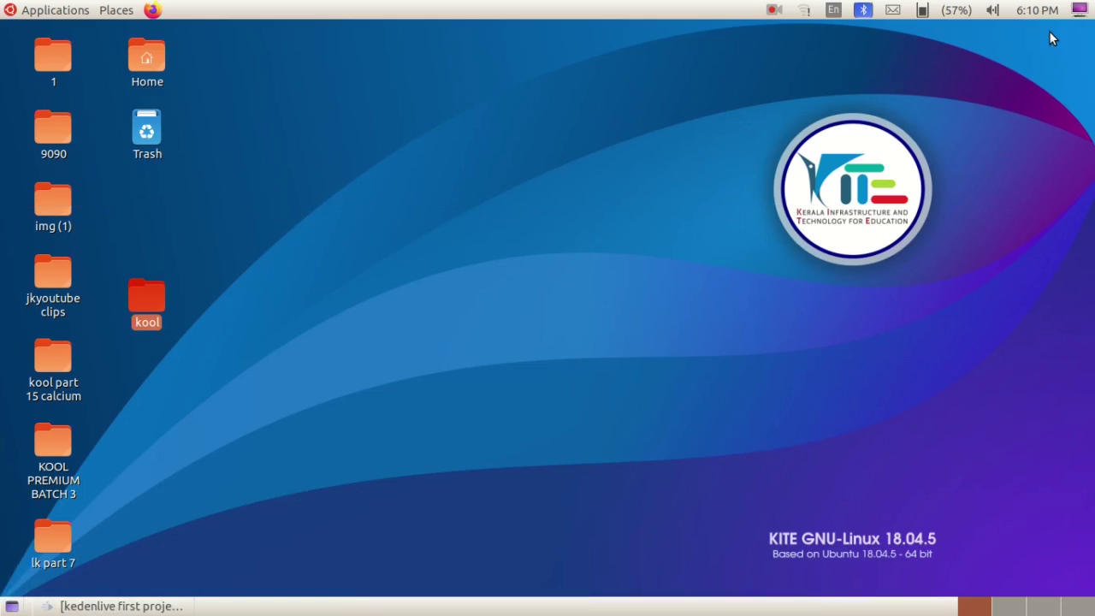
double_click(141, 299)
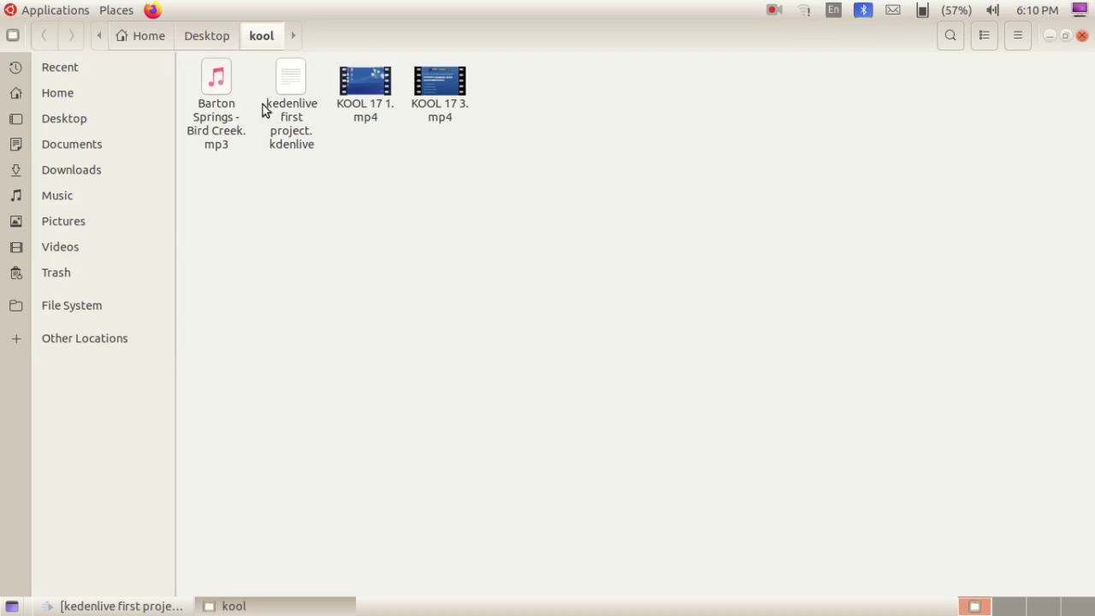
click(296, 83)
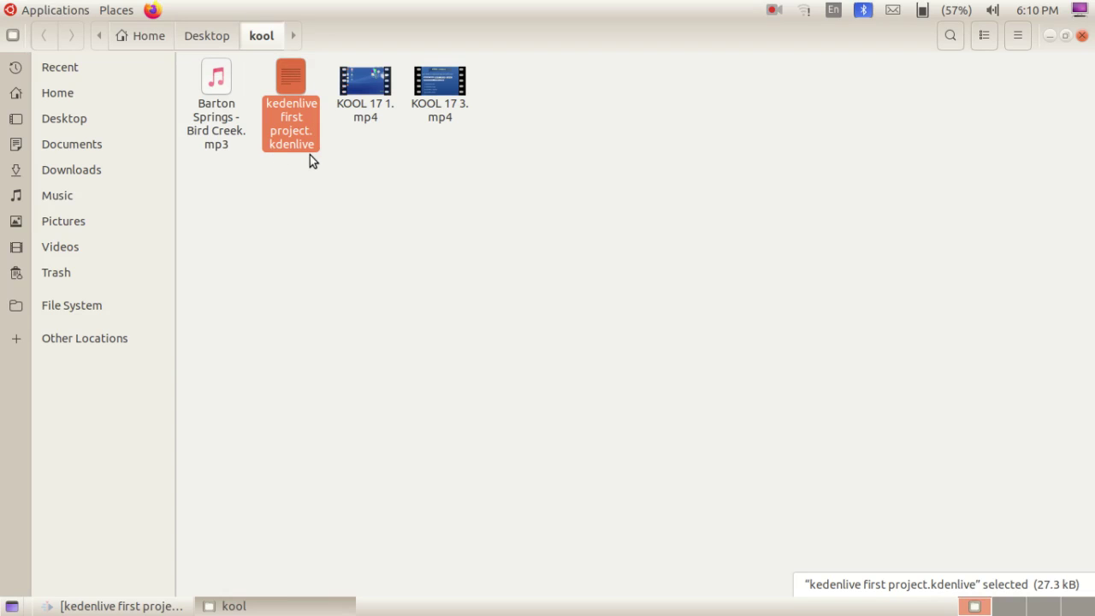
click(1049, 35)
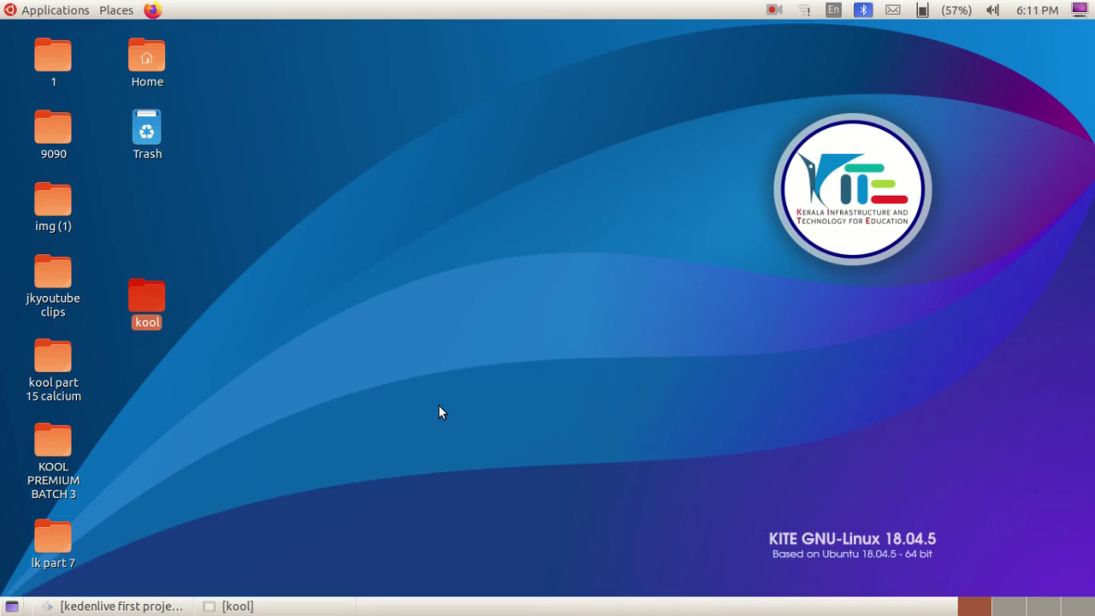
Switch back to Kdenlive and choose the generic MP4 (H264/AAC) format in the render settings.
click(190, 603)
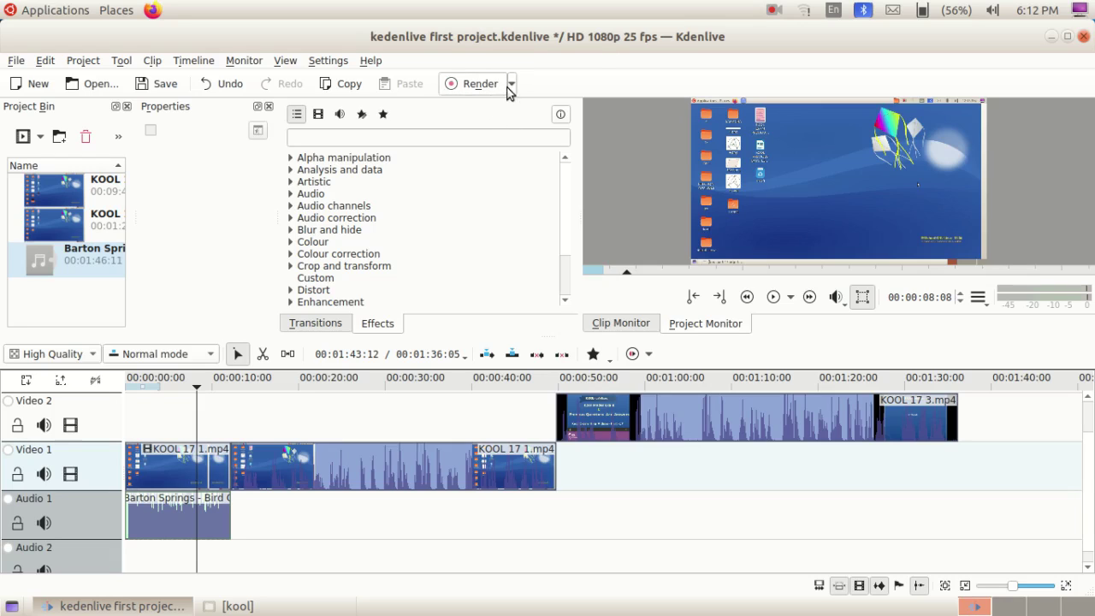
click(514, 84)
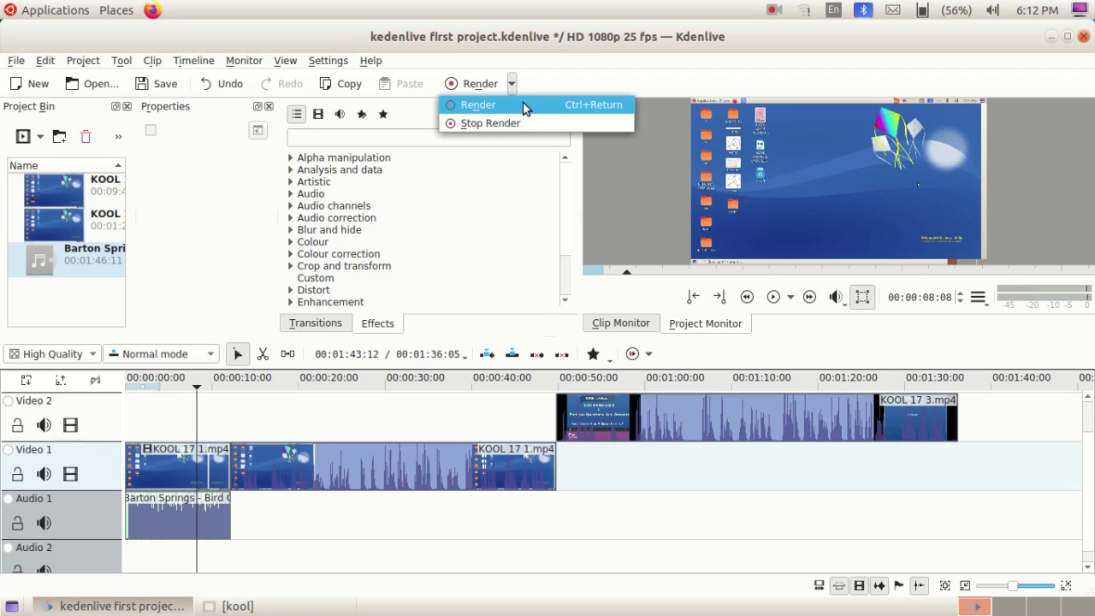
click(508, 108)
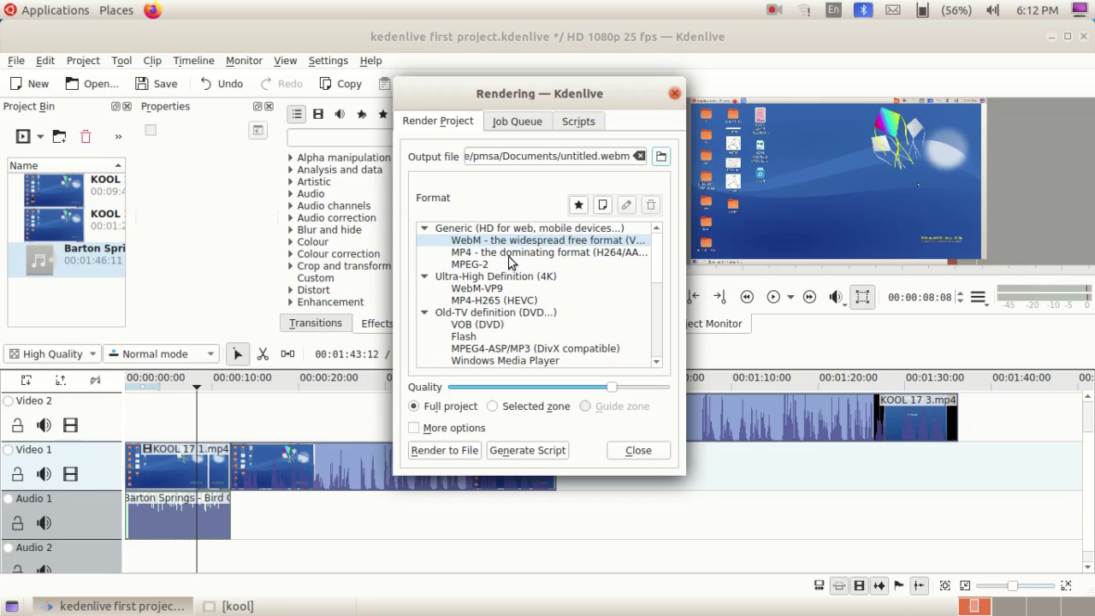
click(466, 254)
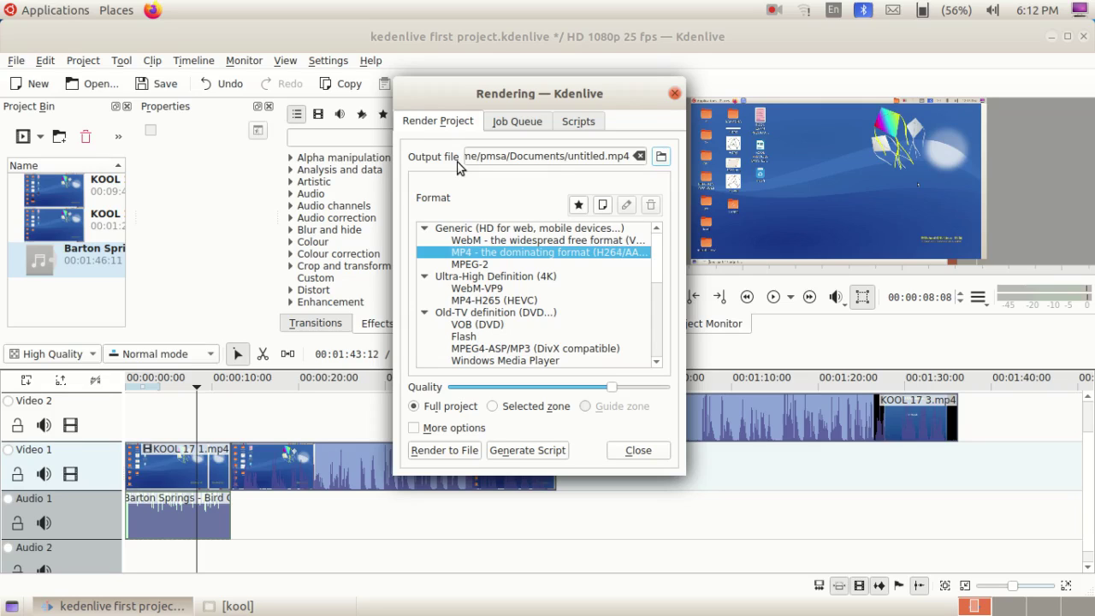
Browse for the render output location and open the kool folder on the desktop.
click(660, 156)
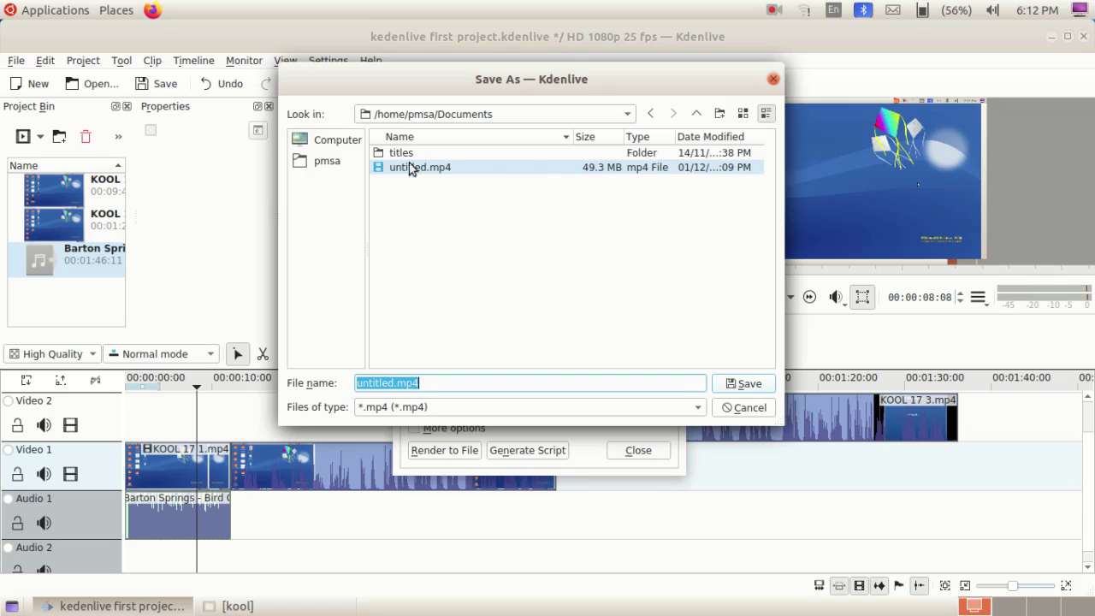
click(331, 163)
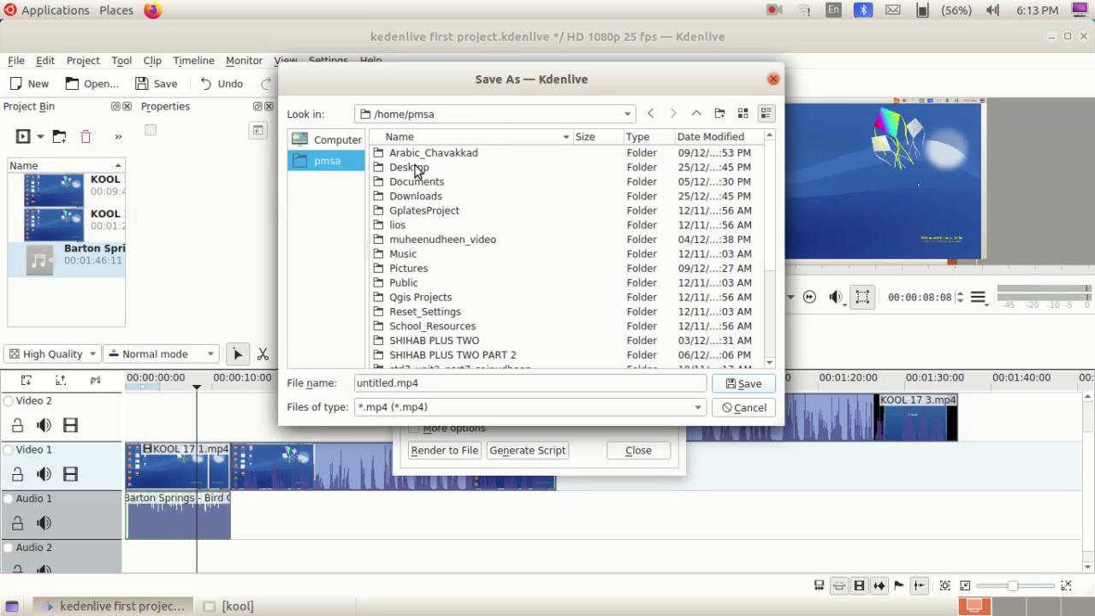
double_click(417, 168)
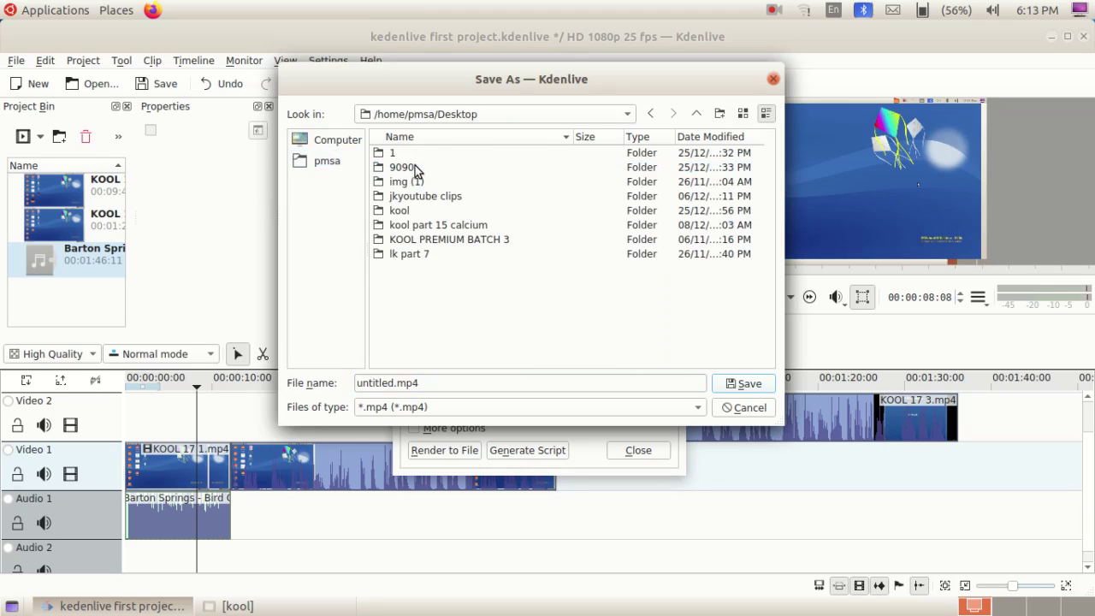
double_click(400, 211)
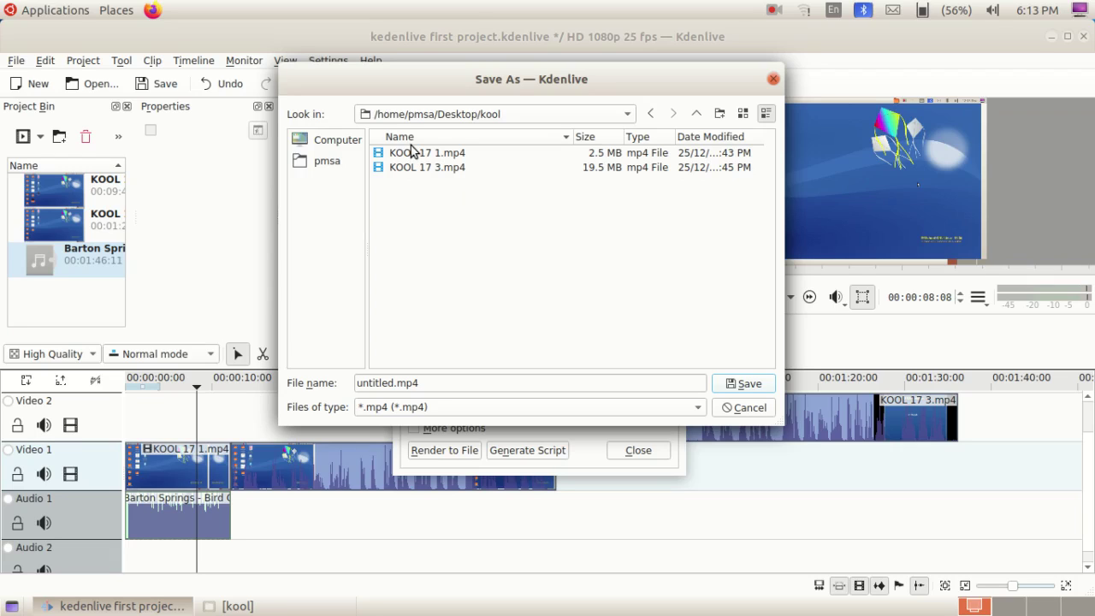
Name the output file "kedenlive first project.mp4" in the kool folder and render the full project to it.
click(393, 384)
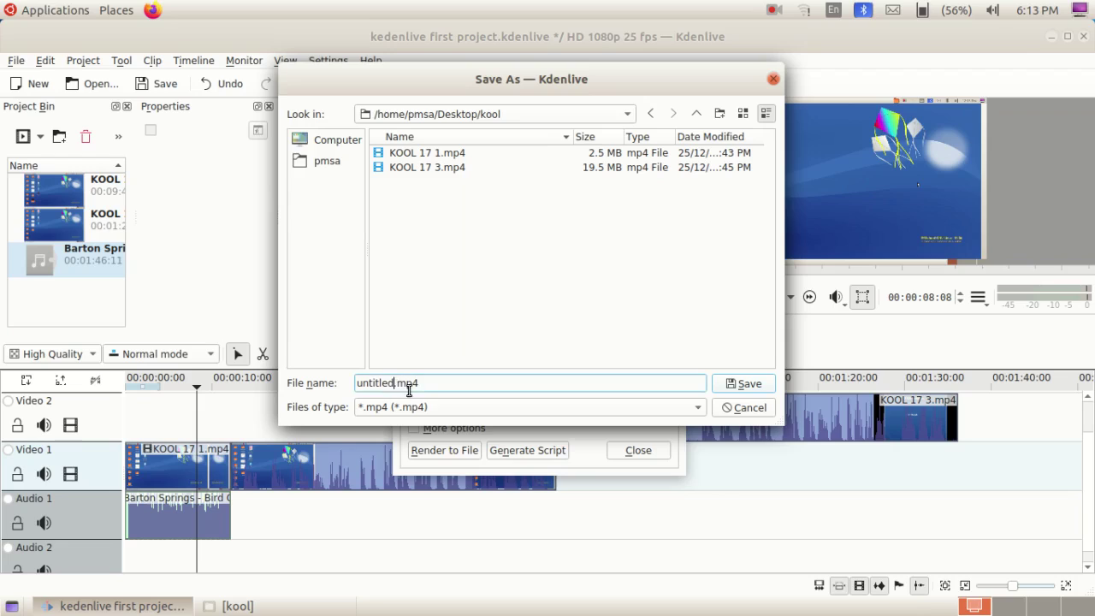
key(BackSpace)
key(BackSpace)
key(BackSpace)
key(BackSpace)
key(BackSpace)
key(BackSpace)
key(BackSpace)
key(BackSpace)
text(kool)
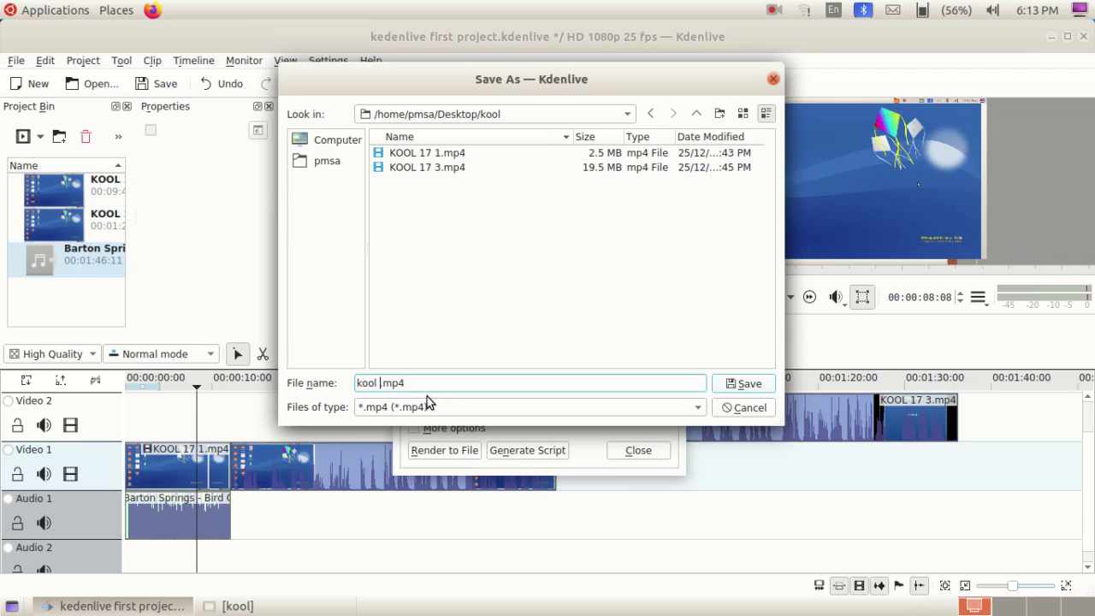
key(BackSpace)
key(BackSpace)
key(BackSpace)
key(BackSpace)
key(BackSpace)
text(kedenlive first project)
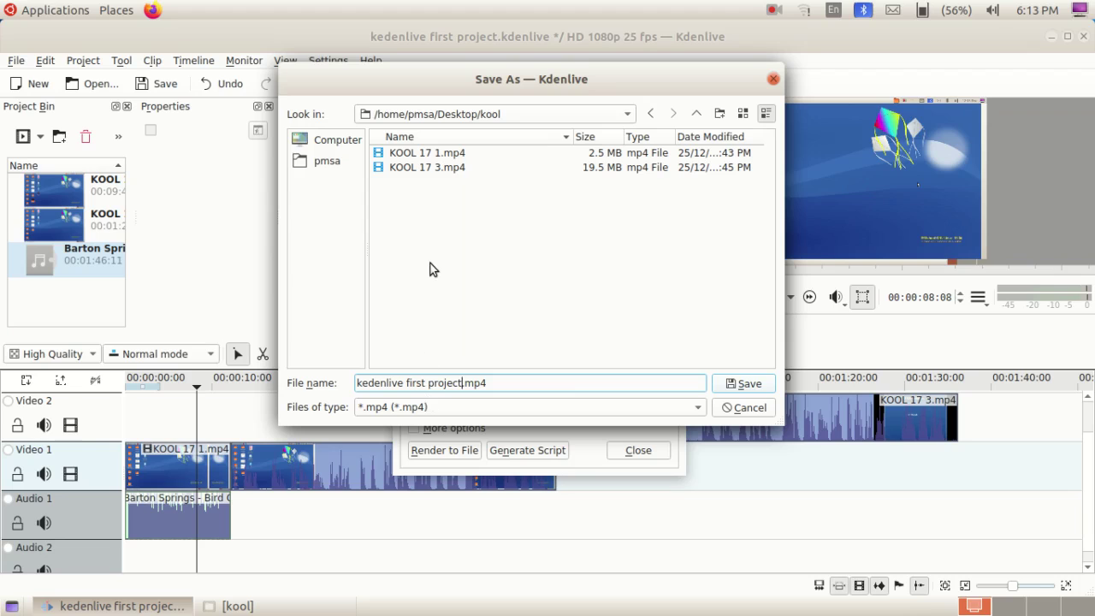
click(746, 388)
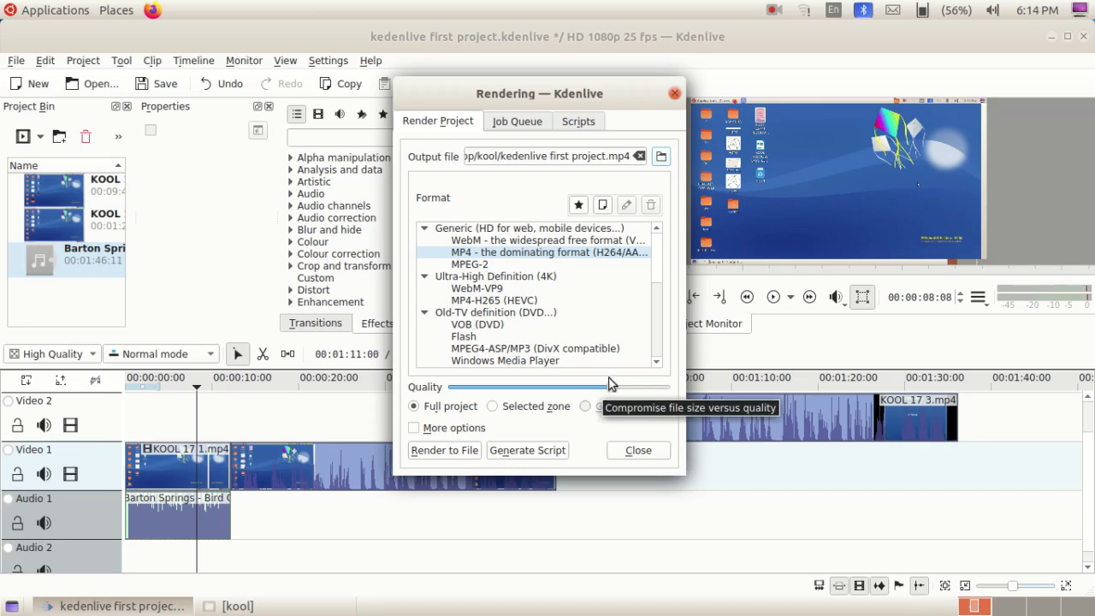
click(452, 450)
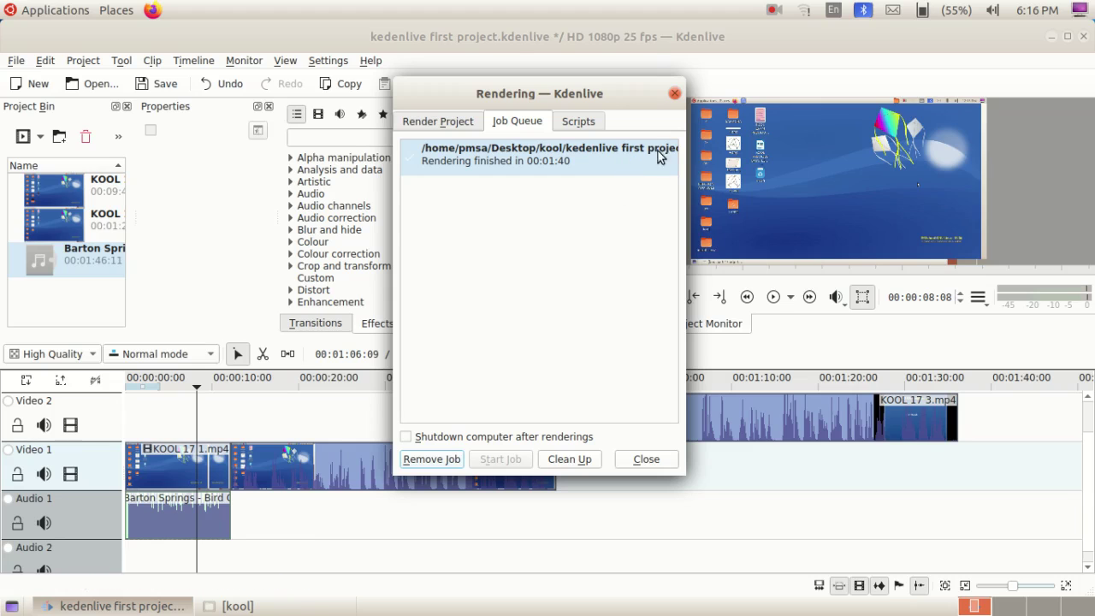
Minimize Kdenlive, play the rendered kedenlive first project.mp4 from the desktop's kool folder to about 19 seconds, and close the video player.
click(1052, 35)
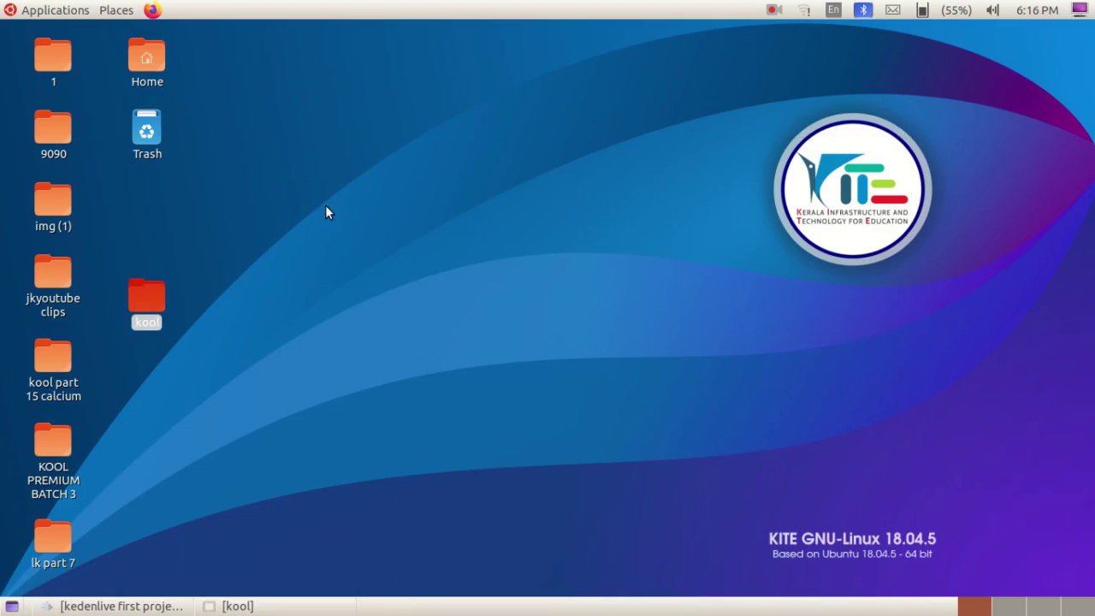
double_click(140, 329)
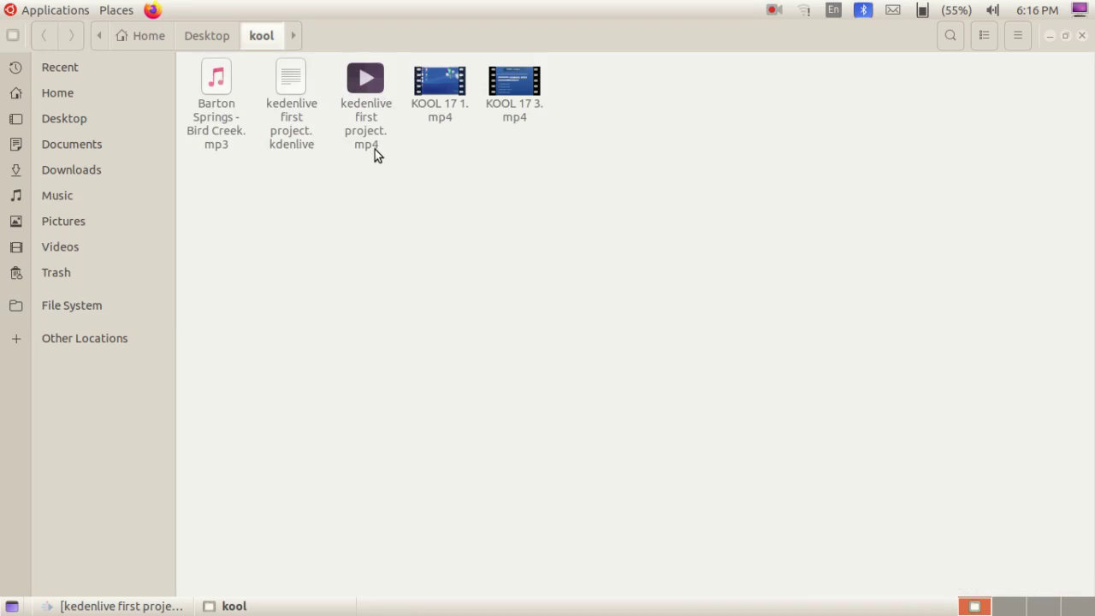
double_click(366, 85)
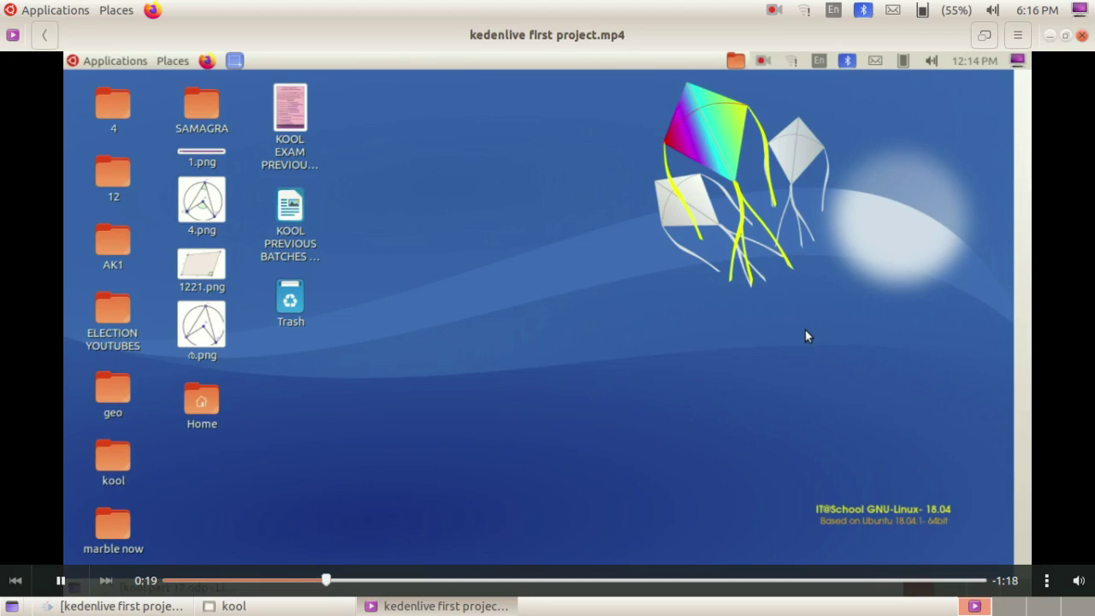
click(1082, 37)
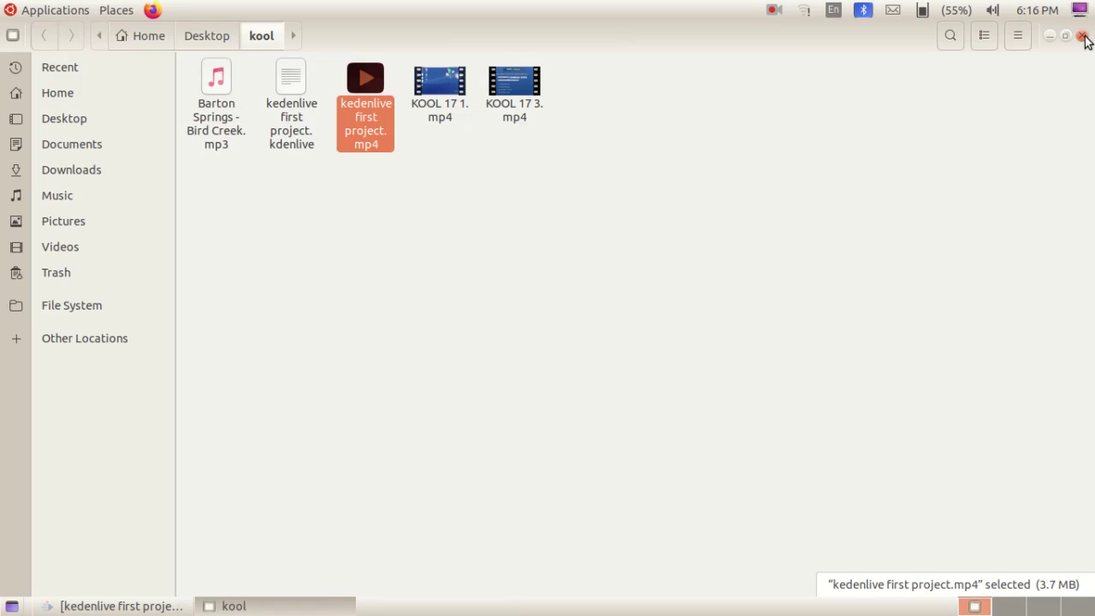